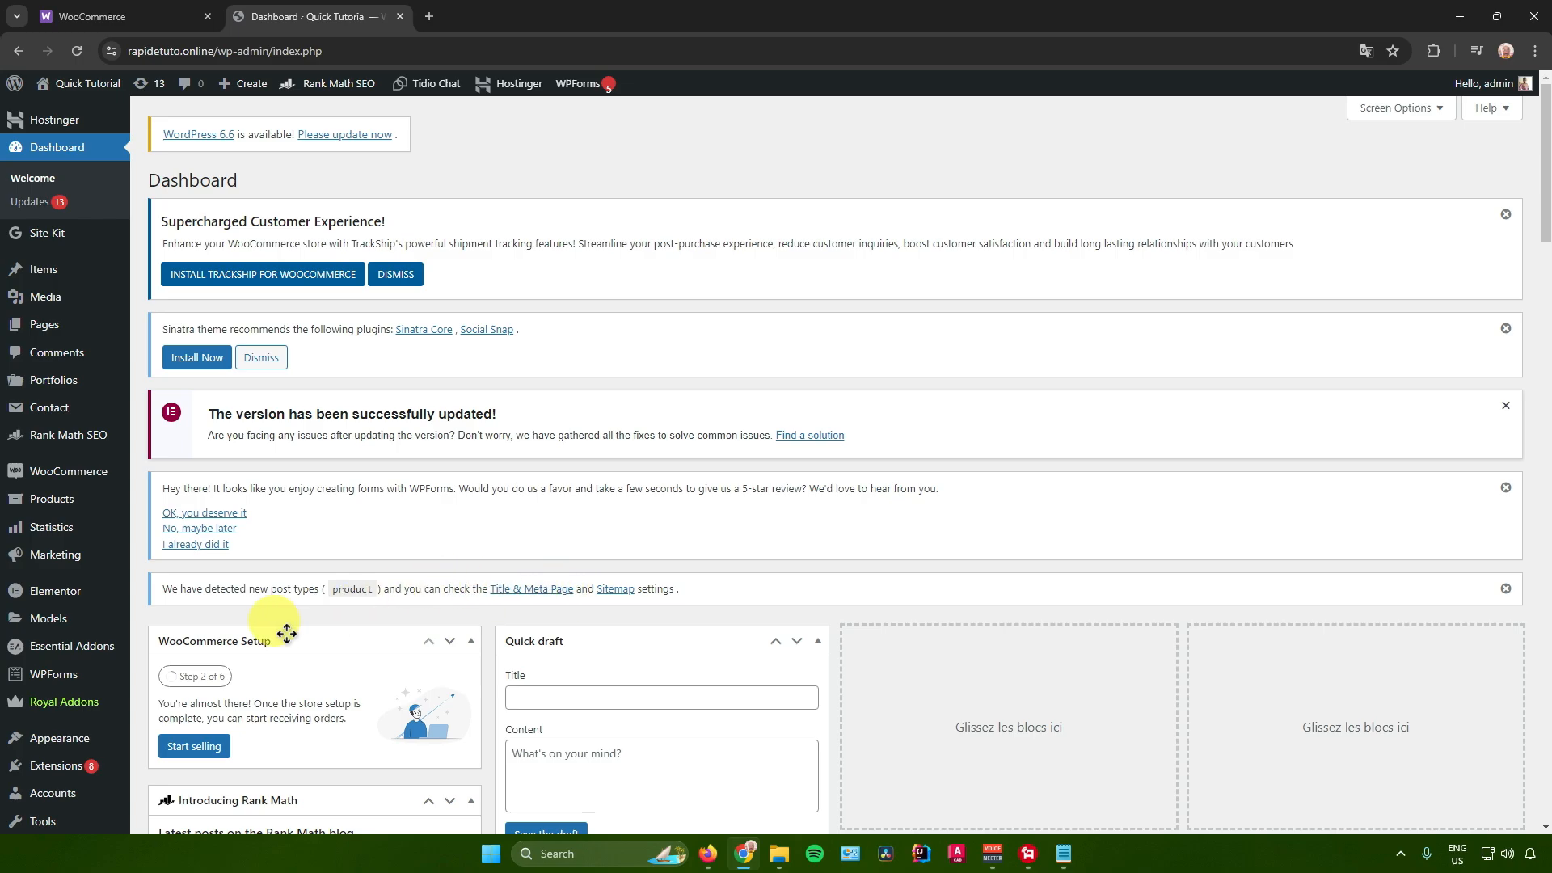
# - Search the extensions available to add to the site for "advanced shipment"
pyautogui.moveTo(98, 627)
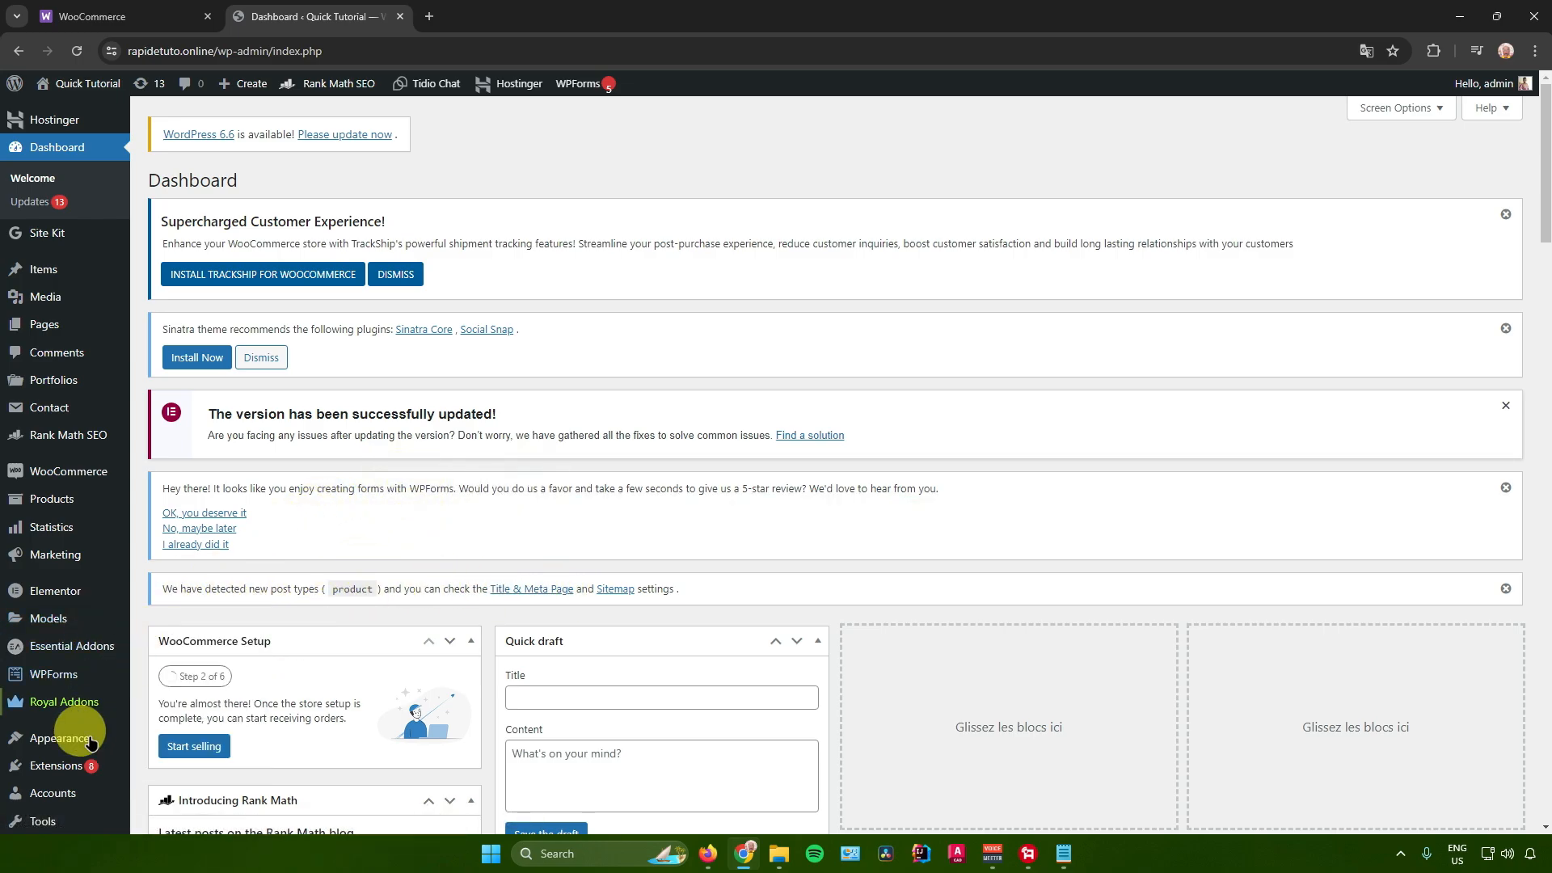
pyautogui.moveTo(66, 774)
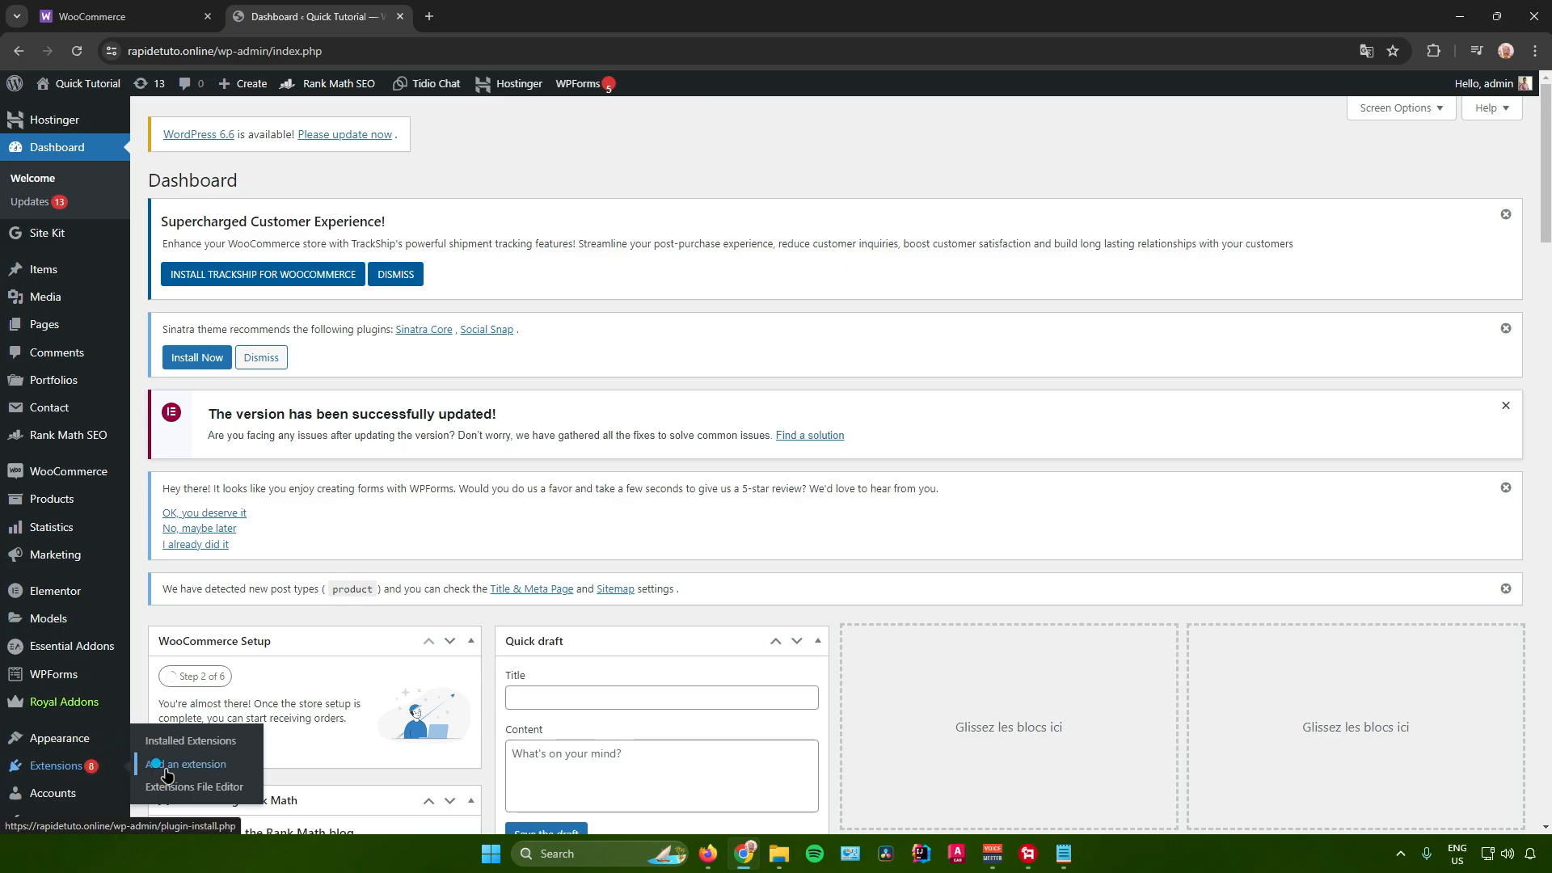
pyautogui.click(150, 764)
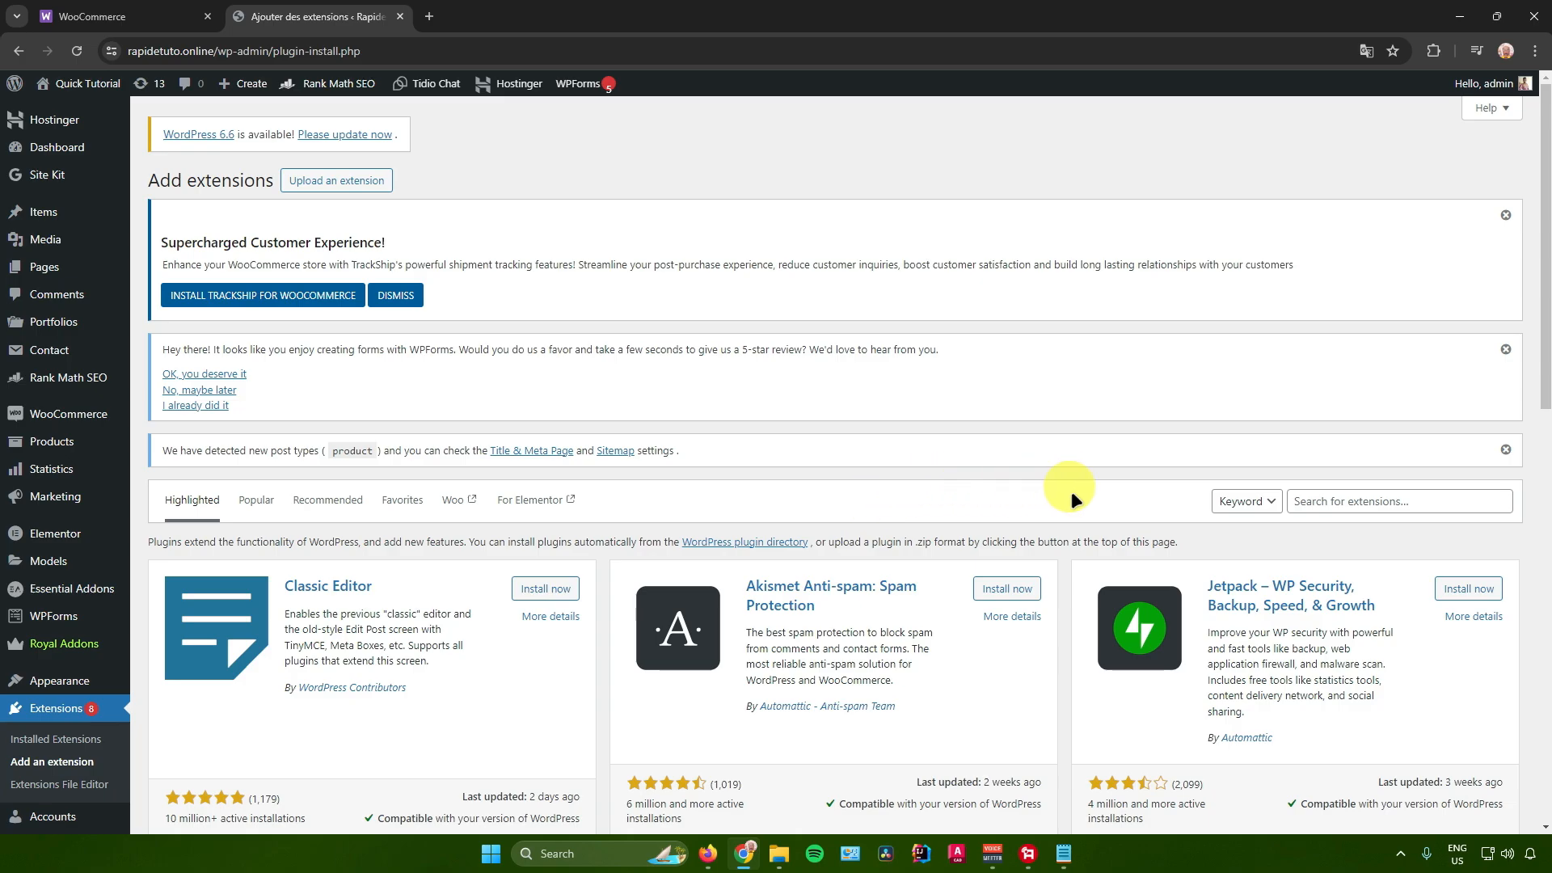
pyautogui.click(1339, 498)
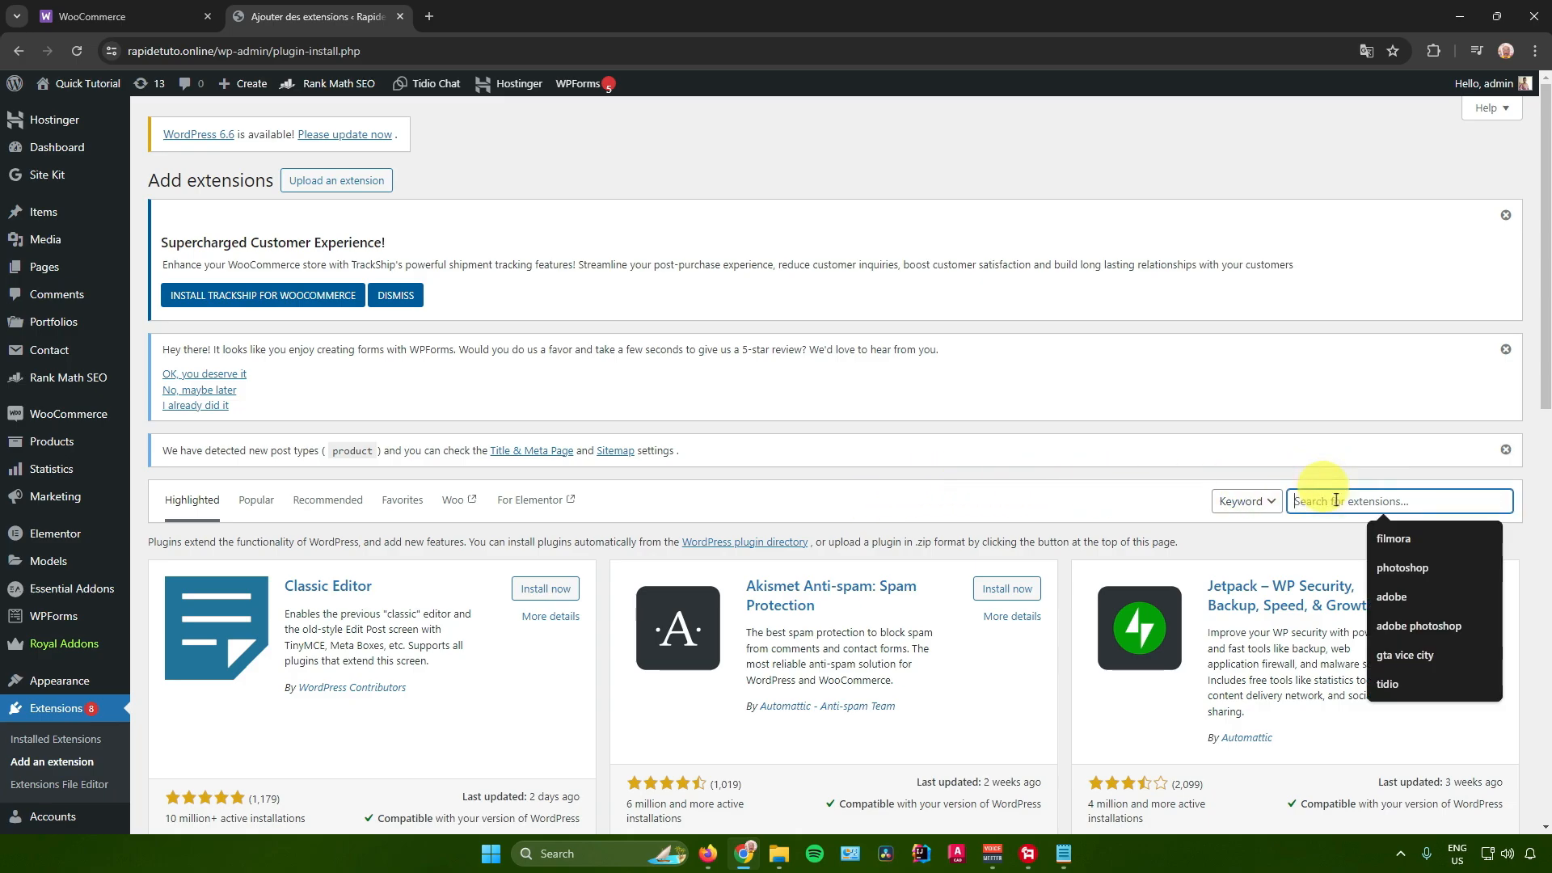
pyautogui.write('advanced shipment')
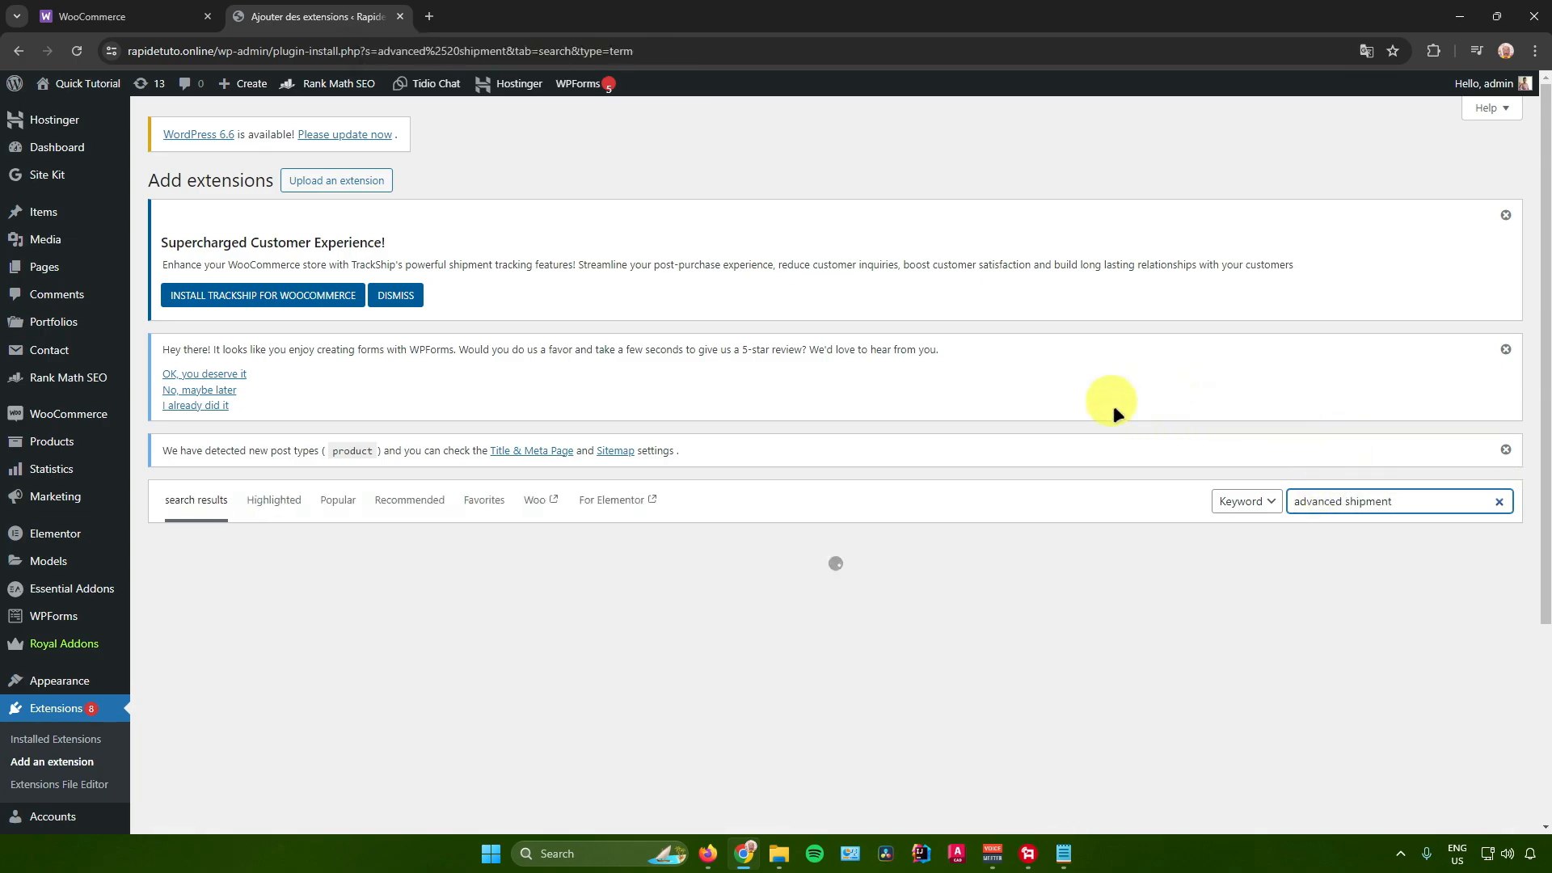
pyautogui.scroll(-4, 463, 532)
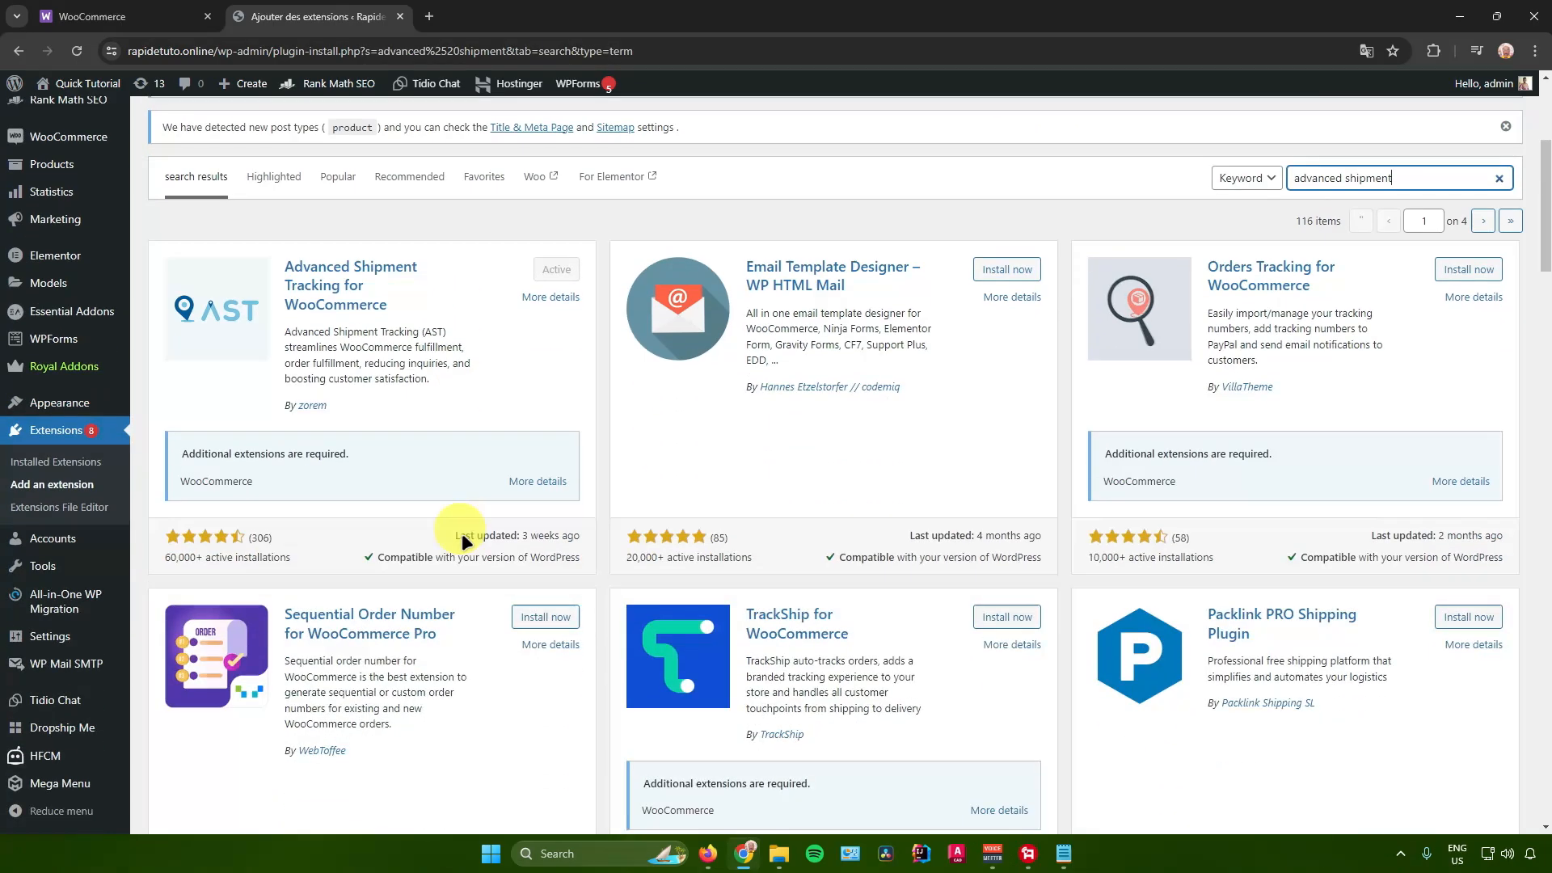
pyautogui.scroll(2, 368, 414)
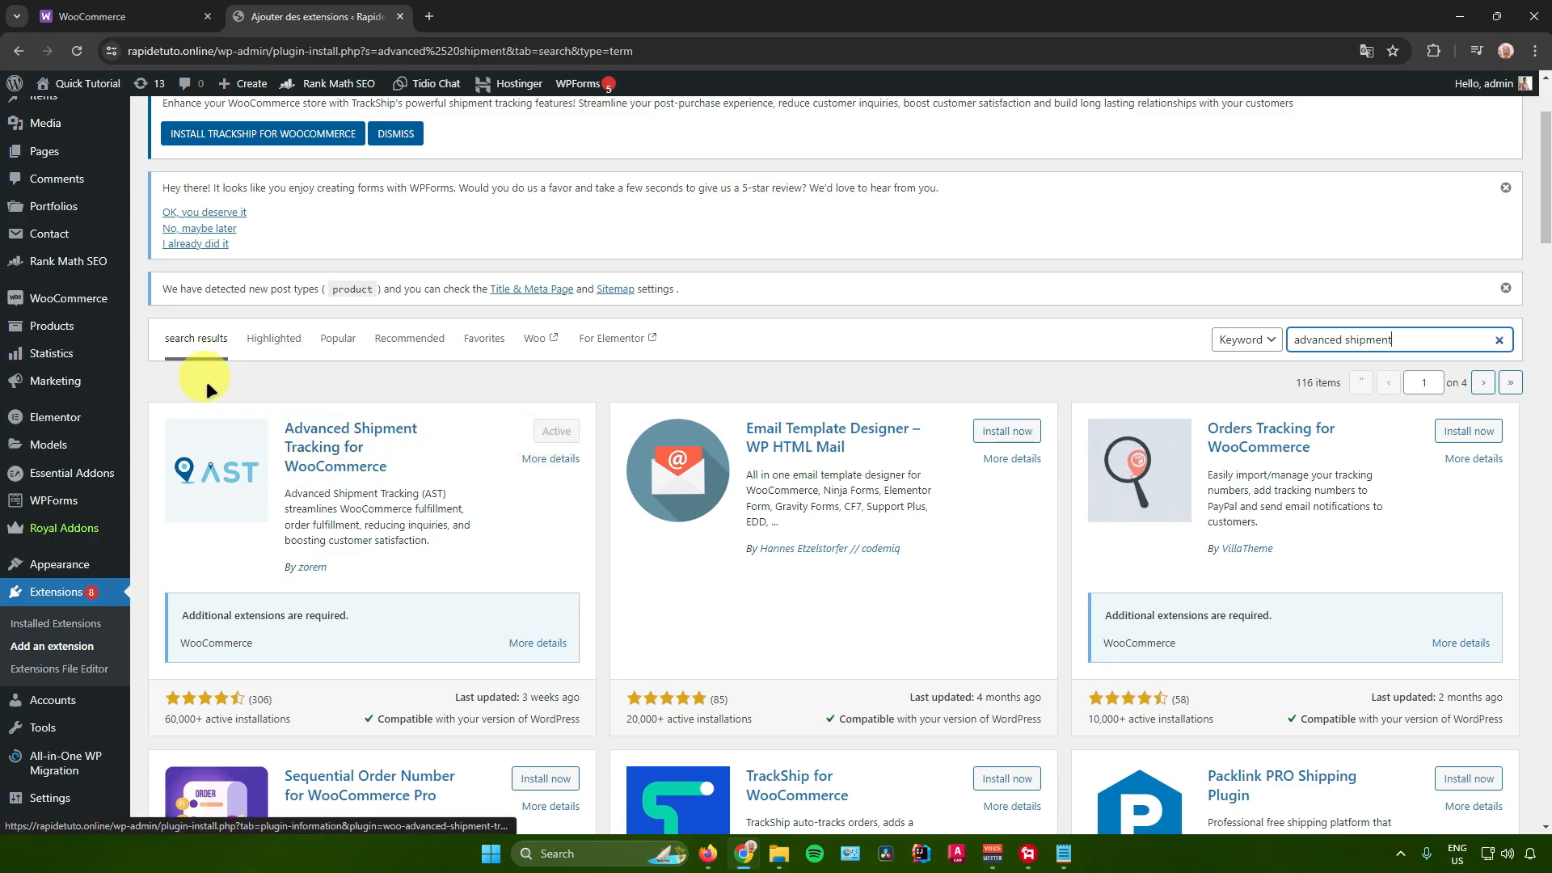
# - Open WooCommerce's shipment tracking page, expand its general settings and view the help hints for both fields
pyautogui.moveTo(81, 306)
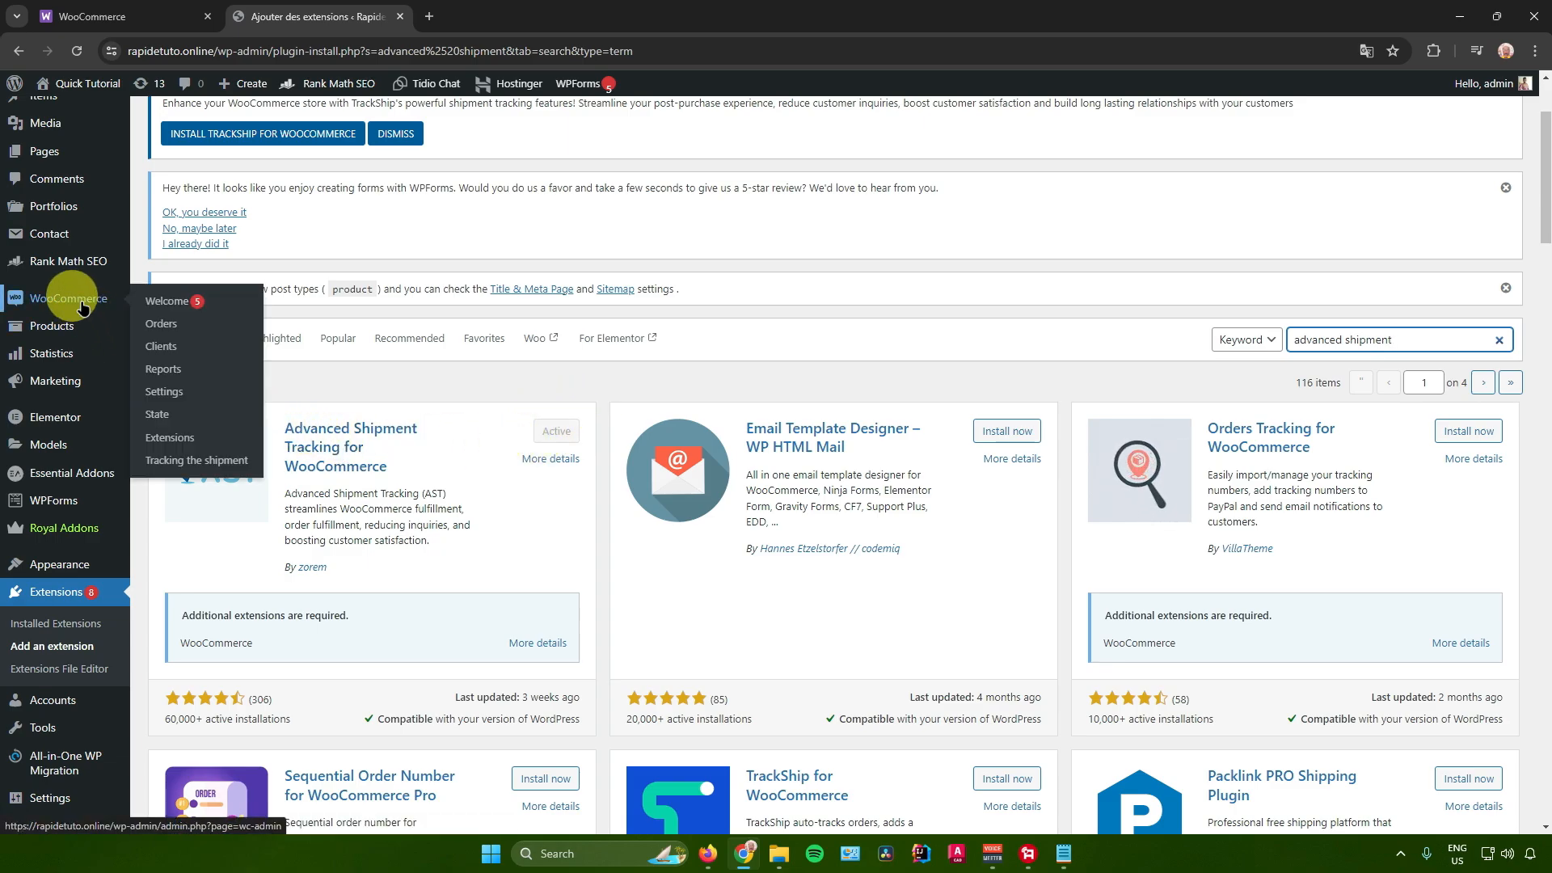
pyautogui.click(212, 461)
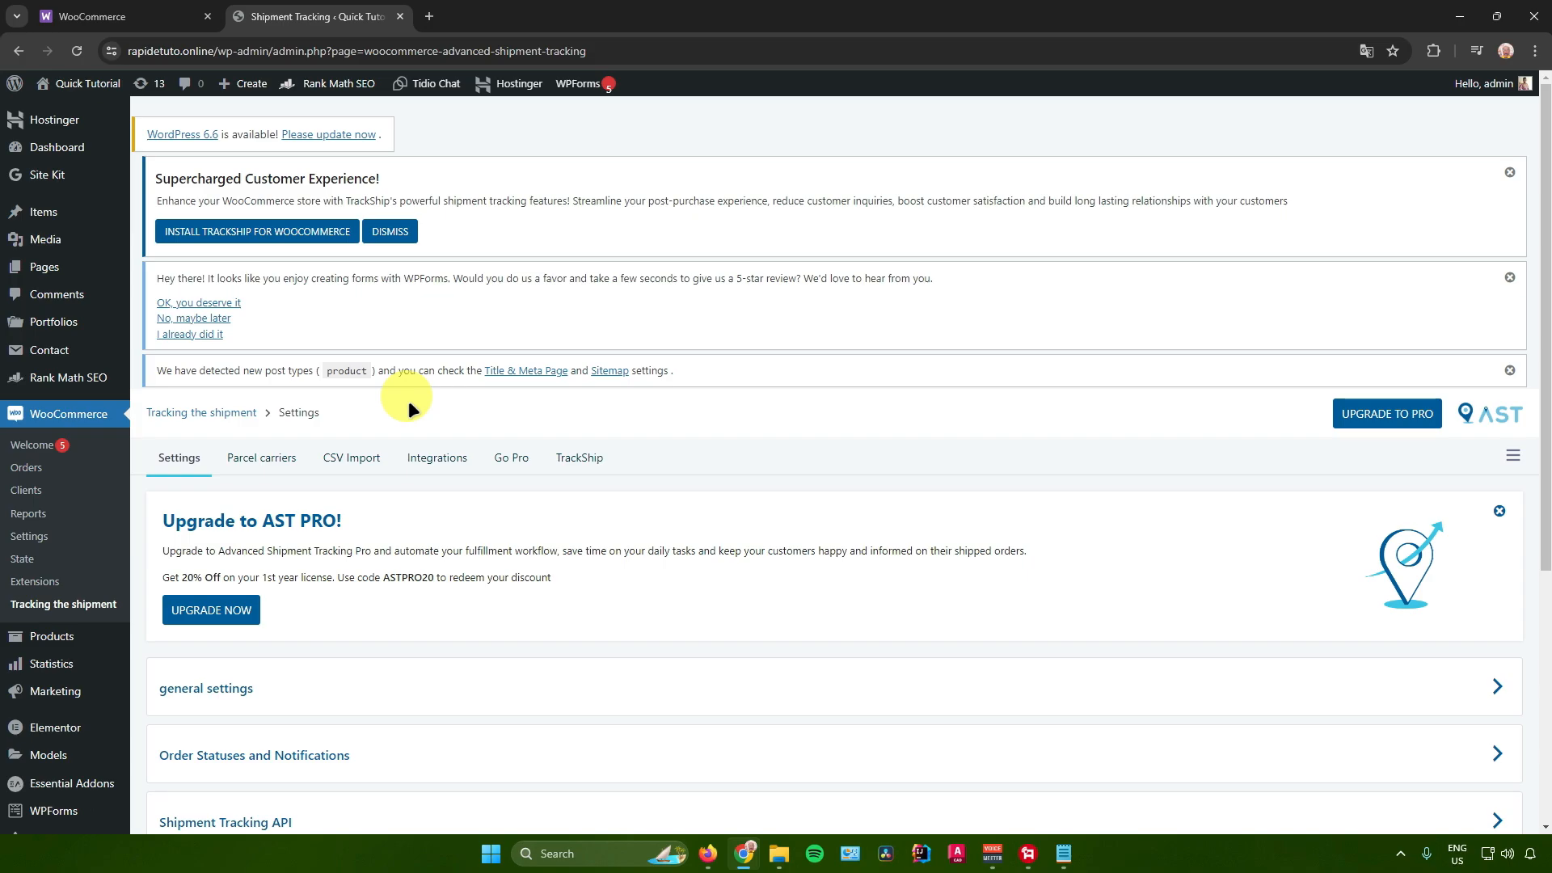
pyautogui.scroll(-4, 352, 420)
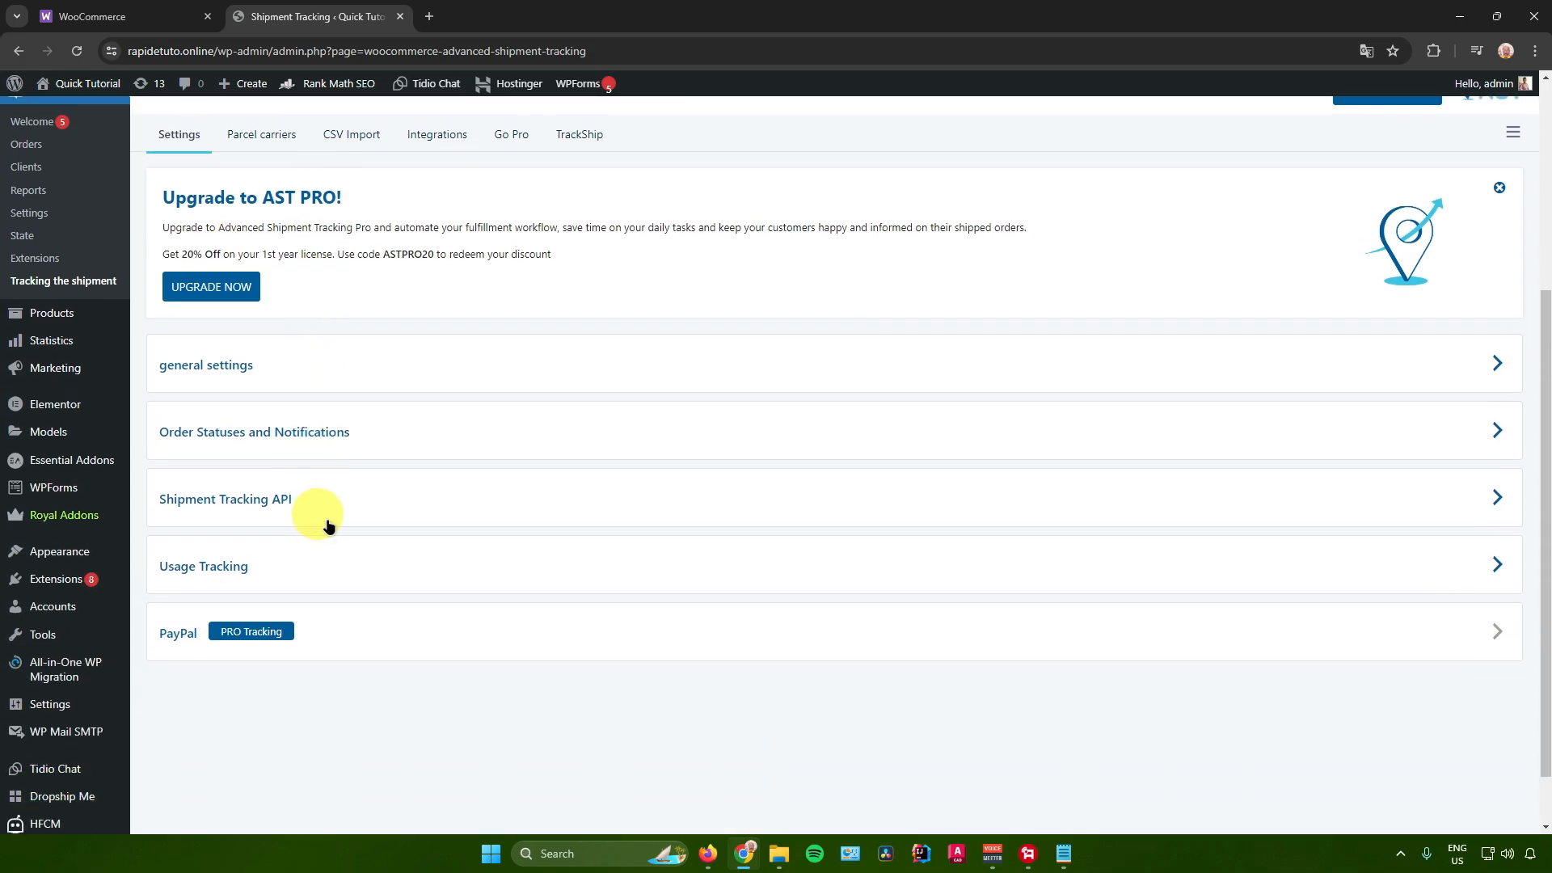
pyautogui.scroll(3, 370, 527)
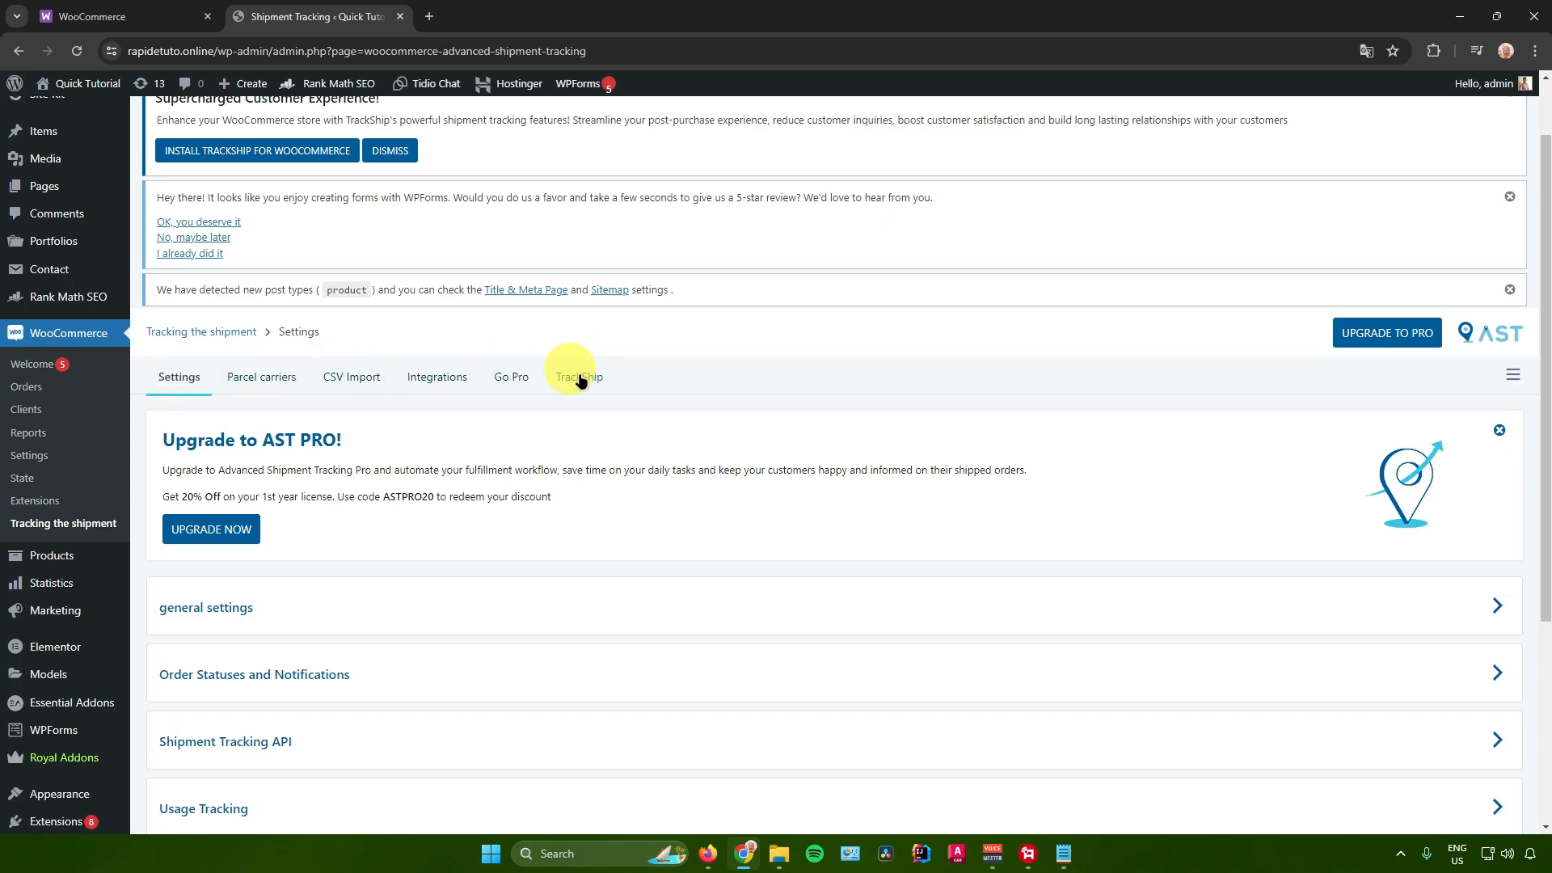
pyautogui.scroll(-2, 404, 380)
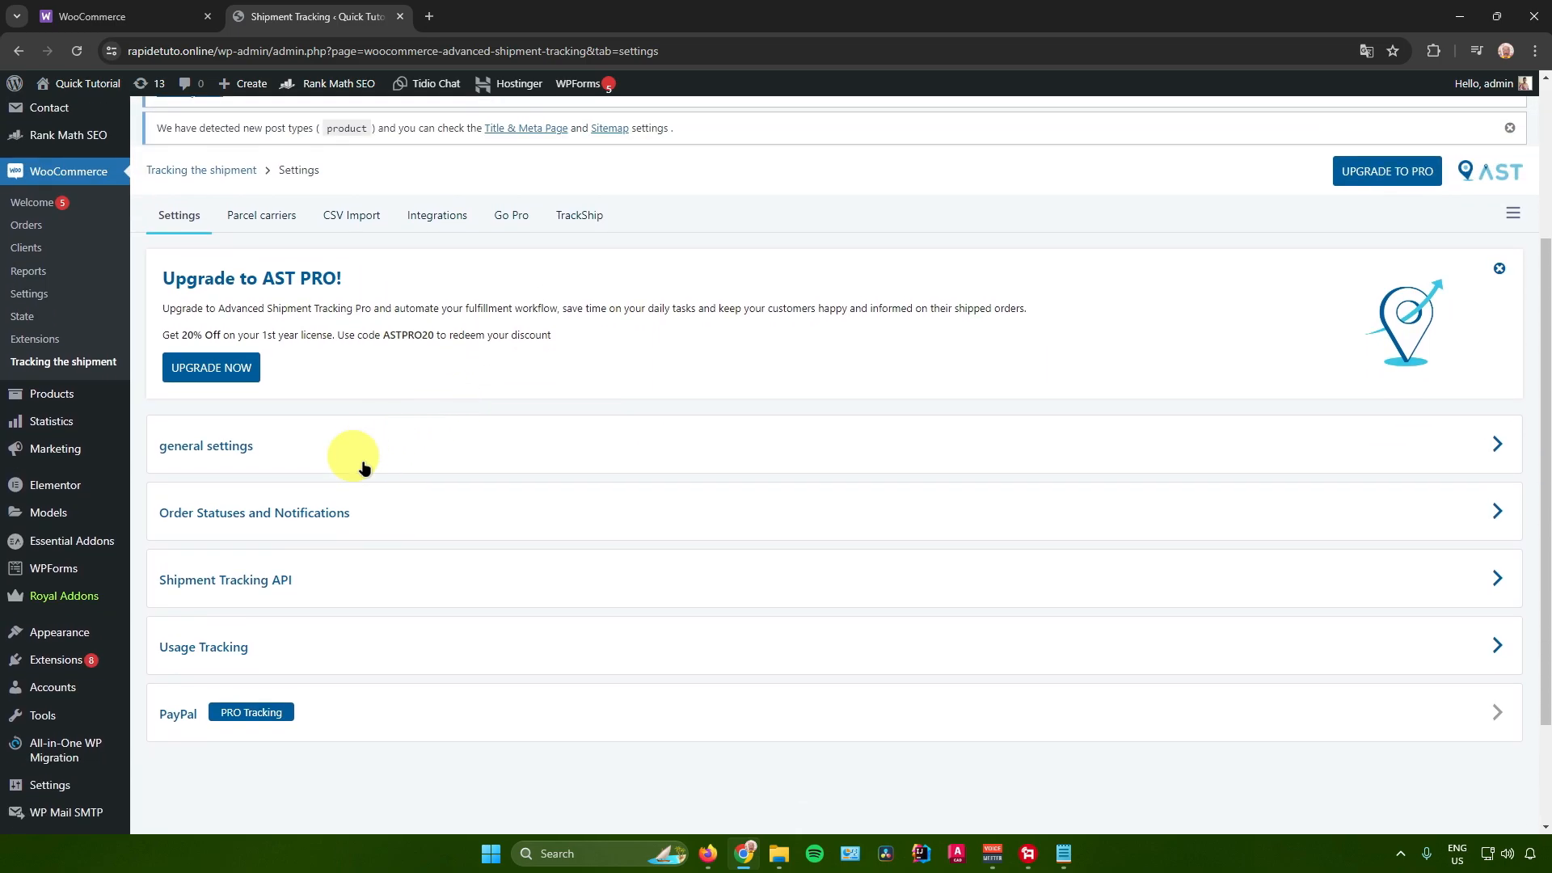
pyautogui.click(365, 455)
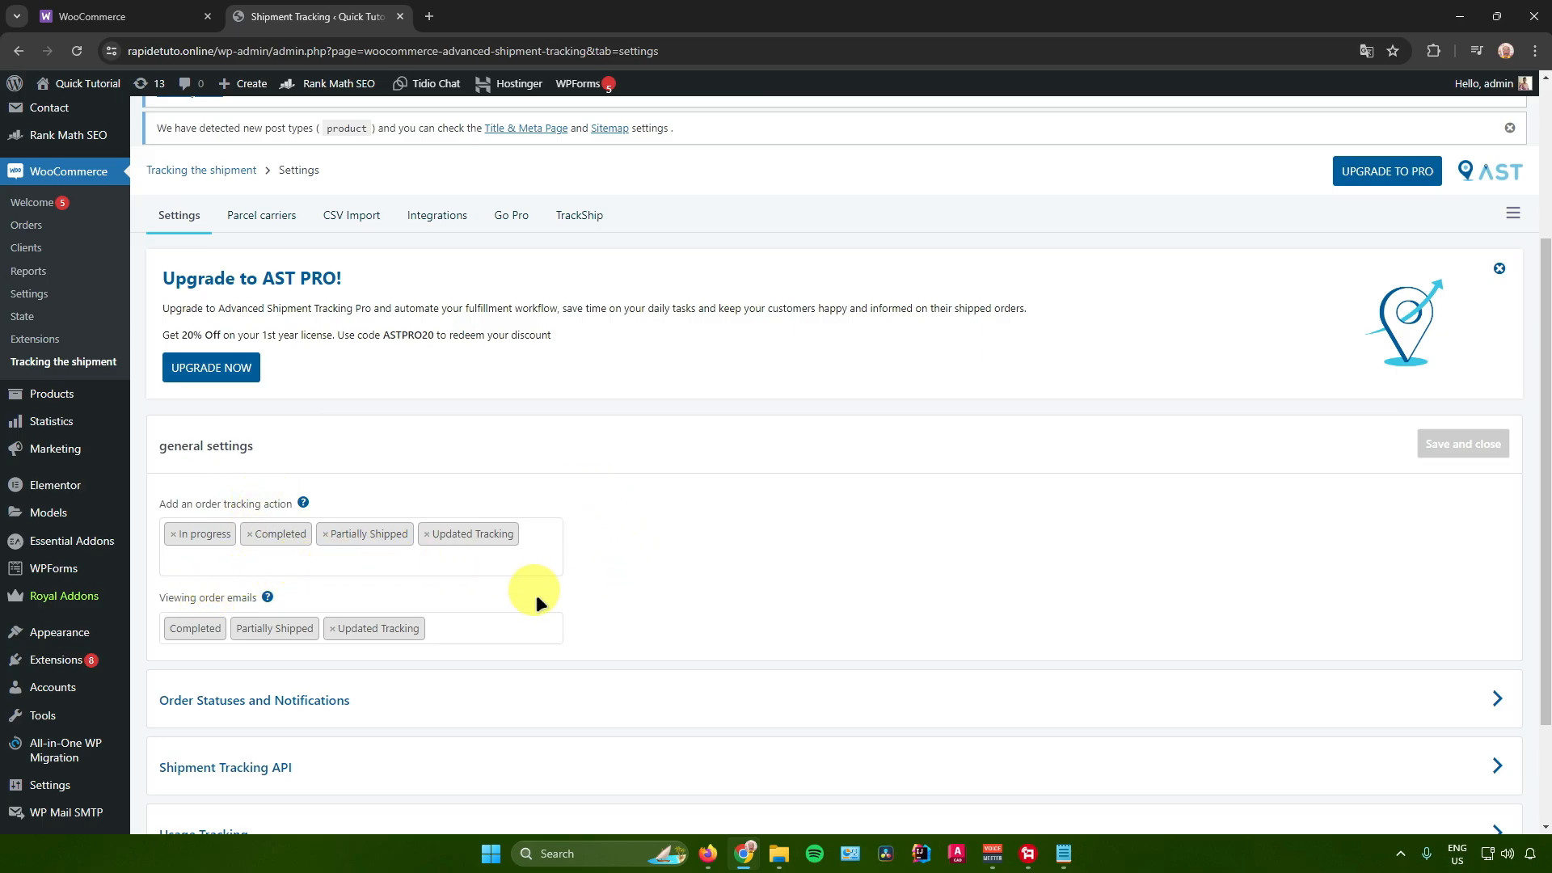
pyautogui.moveTo(304, 503)
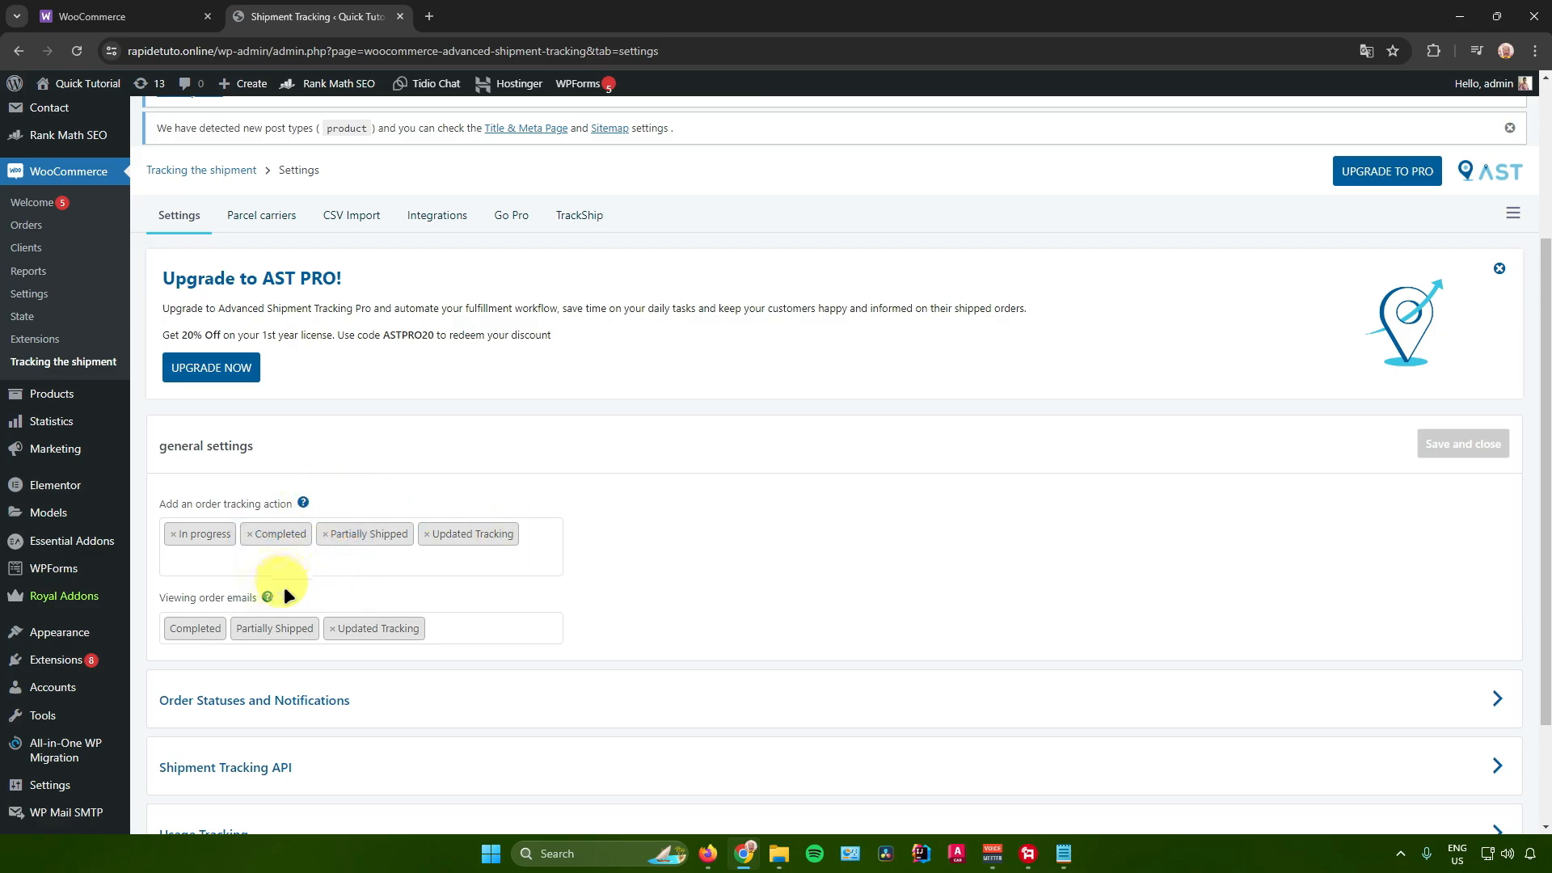
pyautogui.moveTo(268, 598)
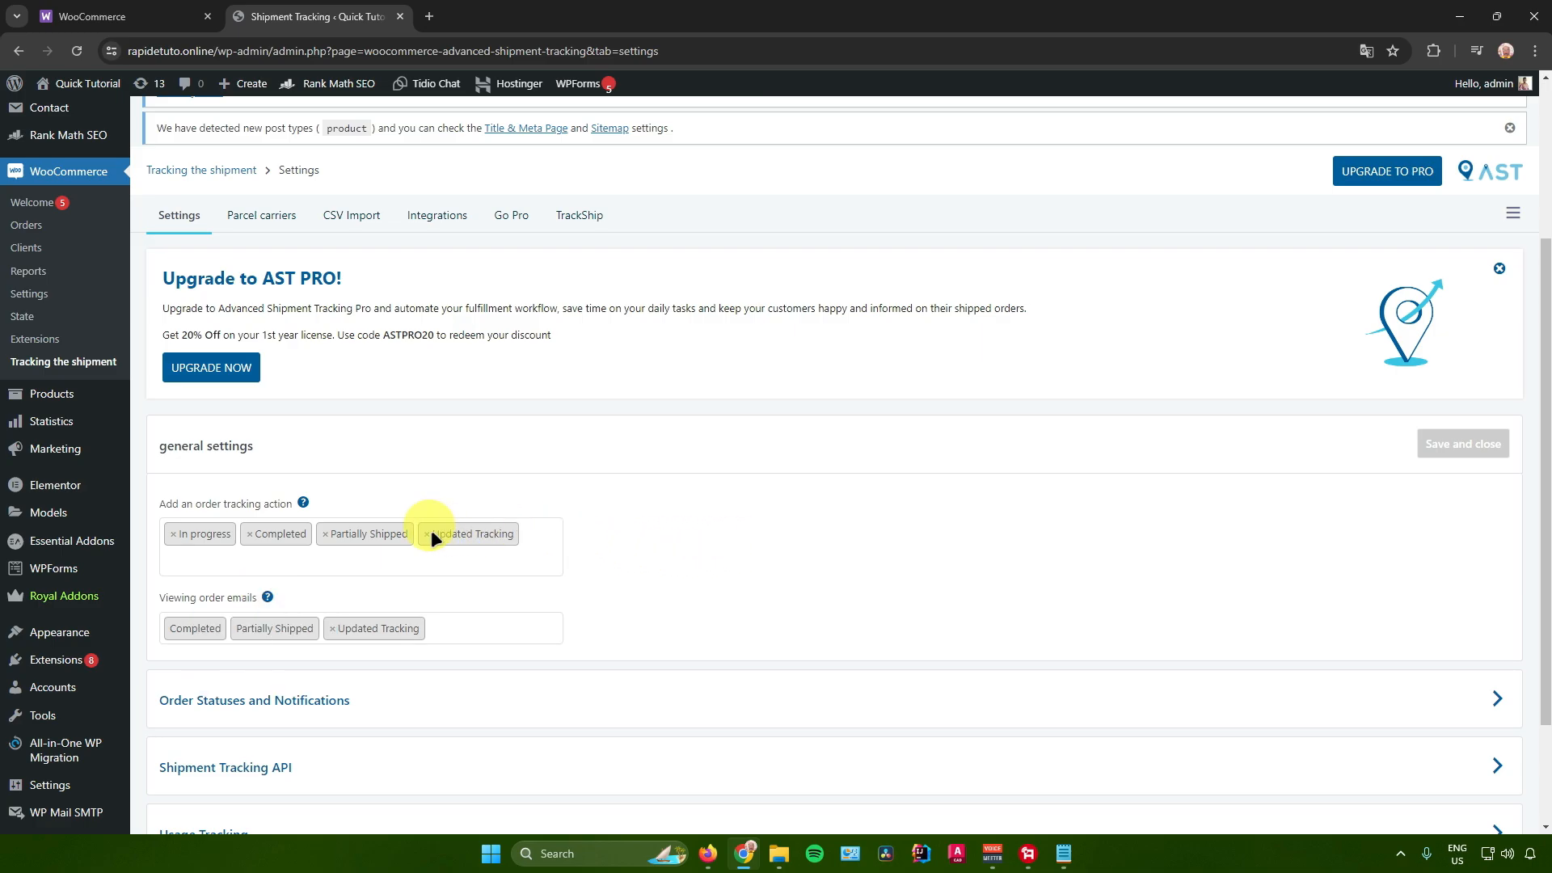
# - Add the On Hold, Cancelled, Refunded, Failed and Draft statuses to the add-order-tracking action
pyautogui.click(538, 554)
pyautogui.scroll(-2, 452, 639)
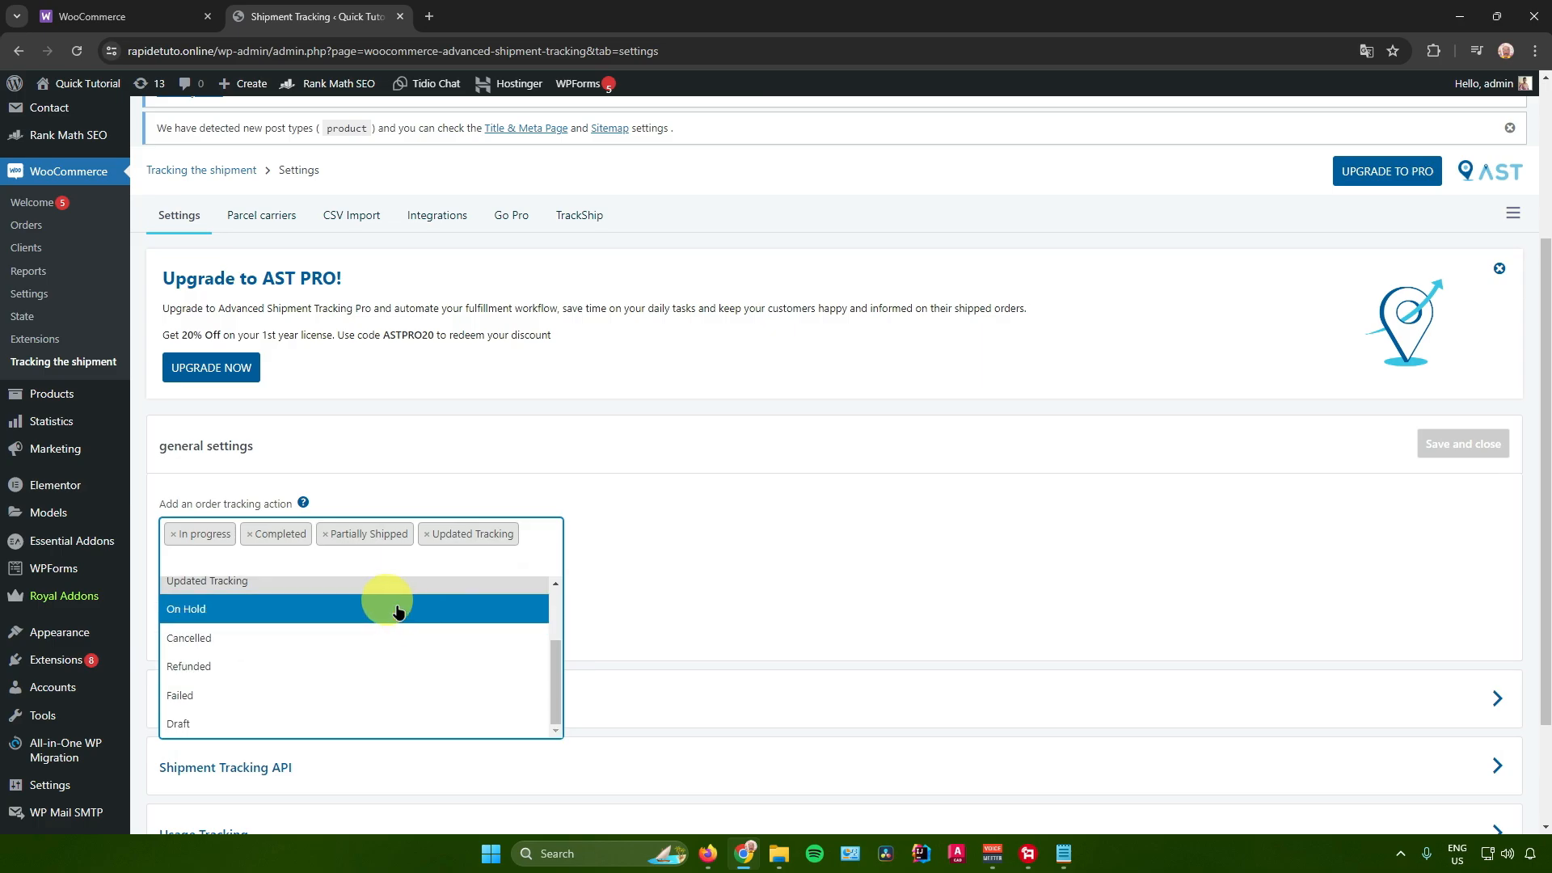
pyautogui.click(353, 611)
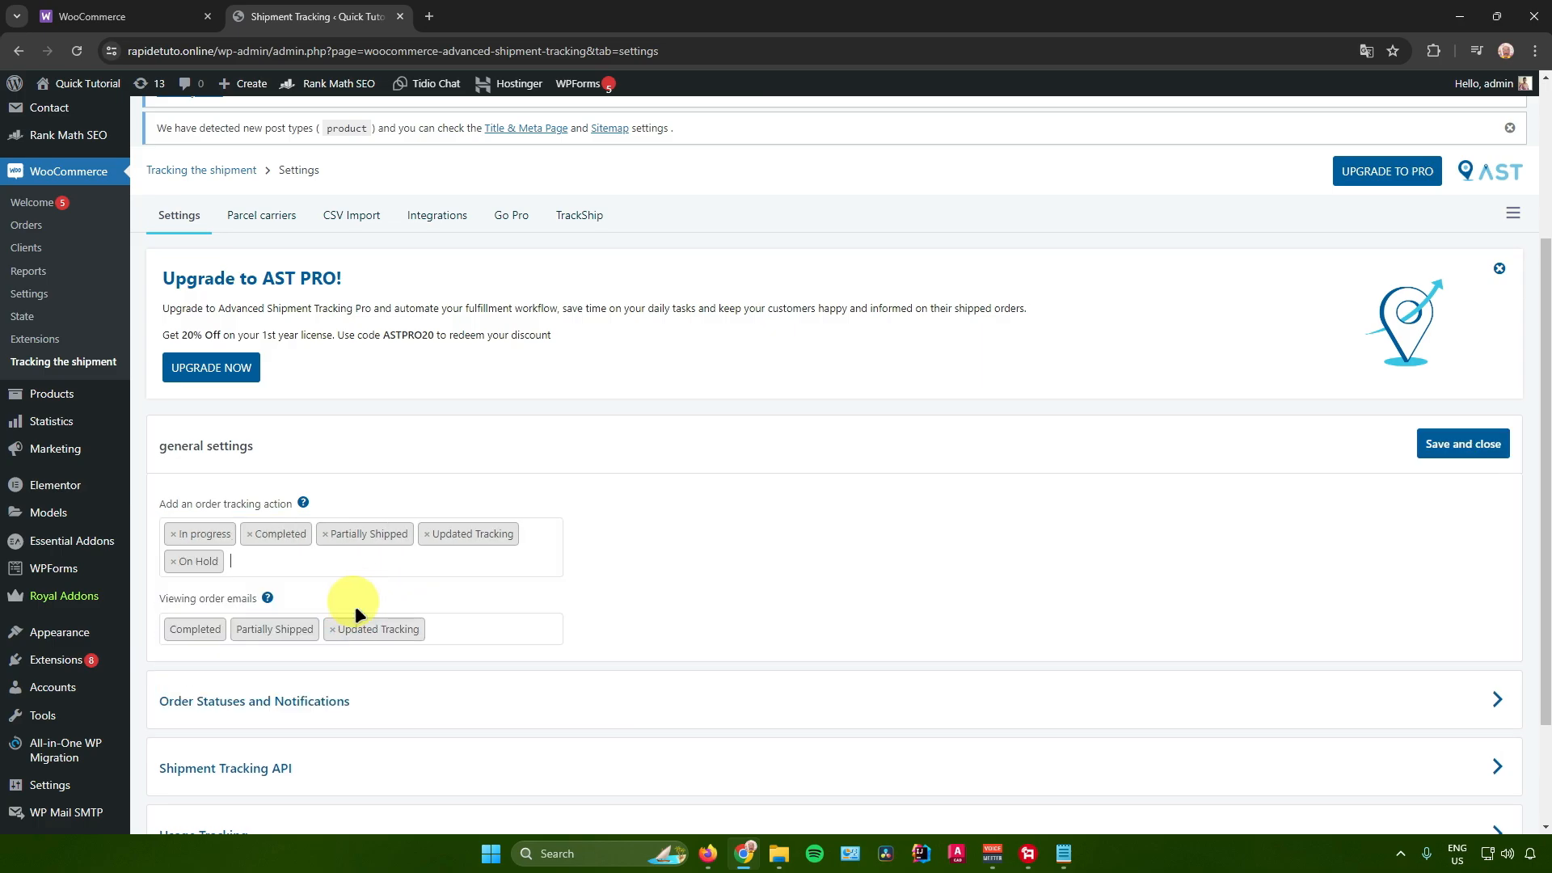
pyautogui.click(332, 556)
pyautogui.scroll(-2, 340, 631)
pyautogui.click(326, 642)
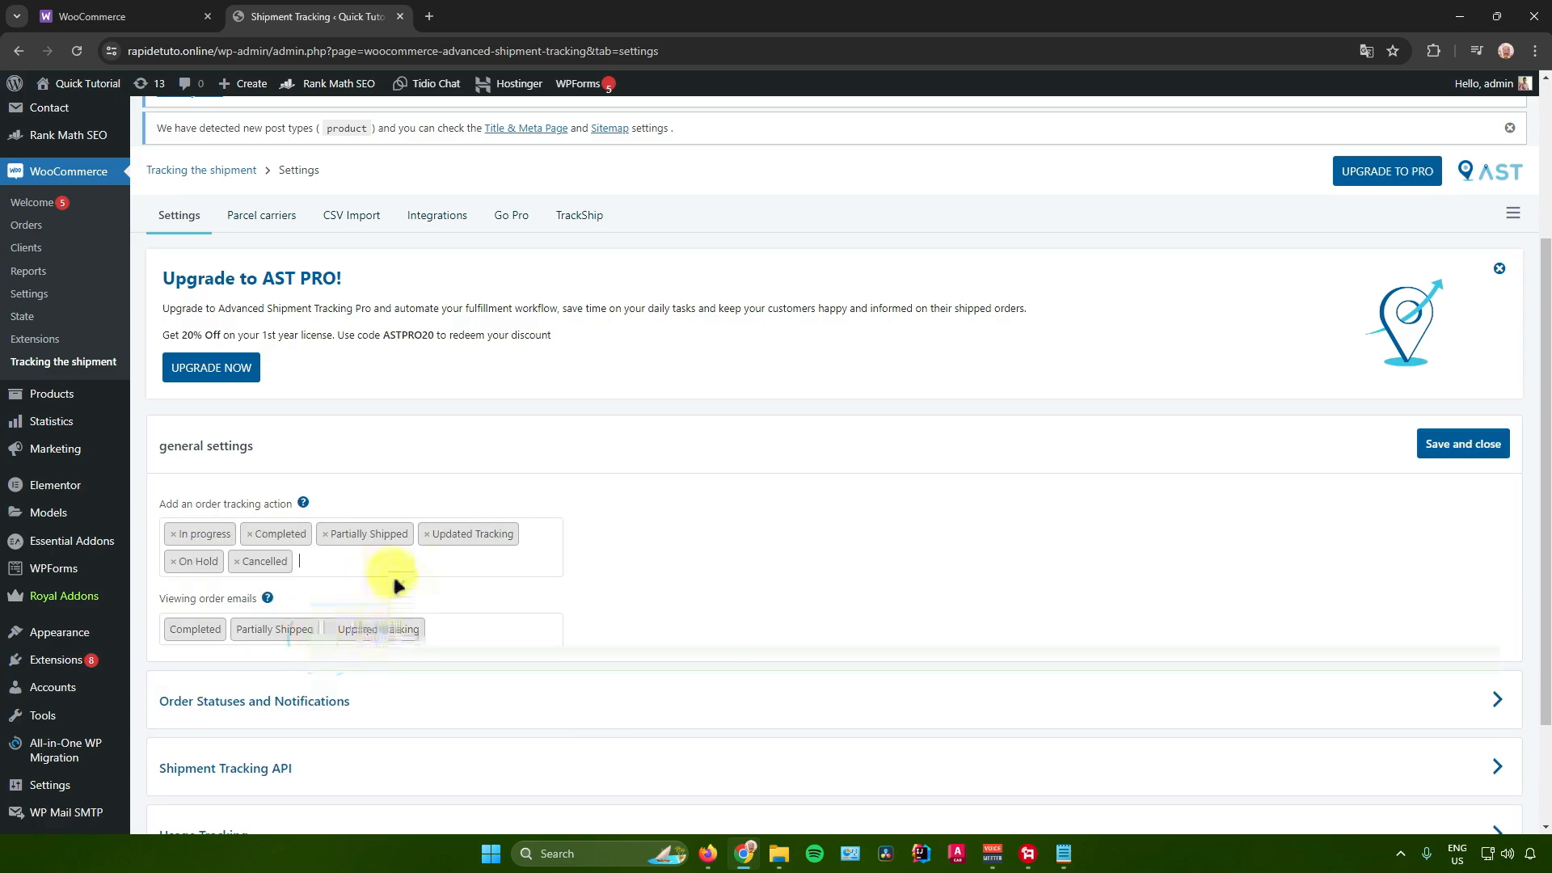
pyautogui.click(392, 572)
pyautogui.scroll(-2, 364, 639)
pyautogui.click(287, 667)
pyautogui.click(409, 560)
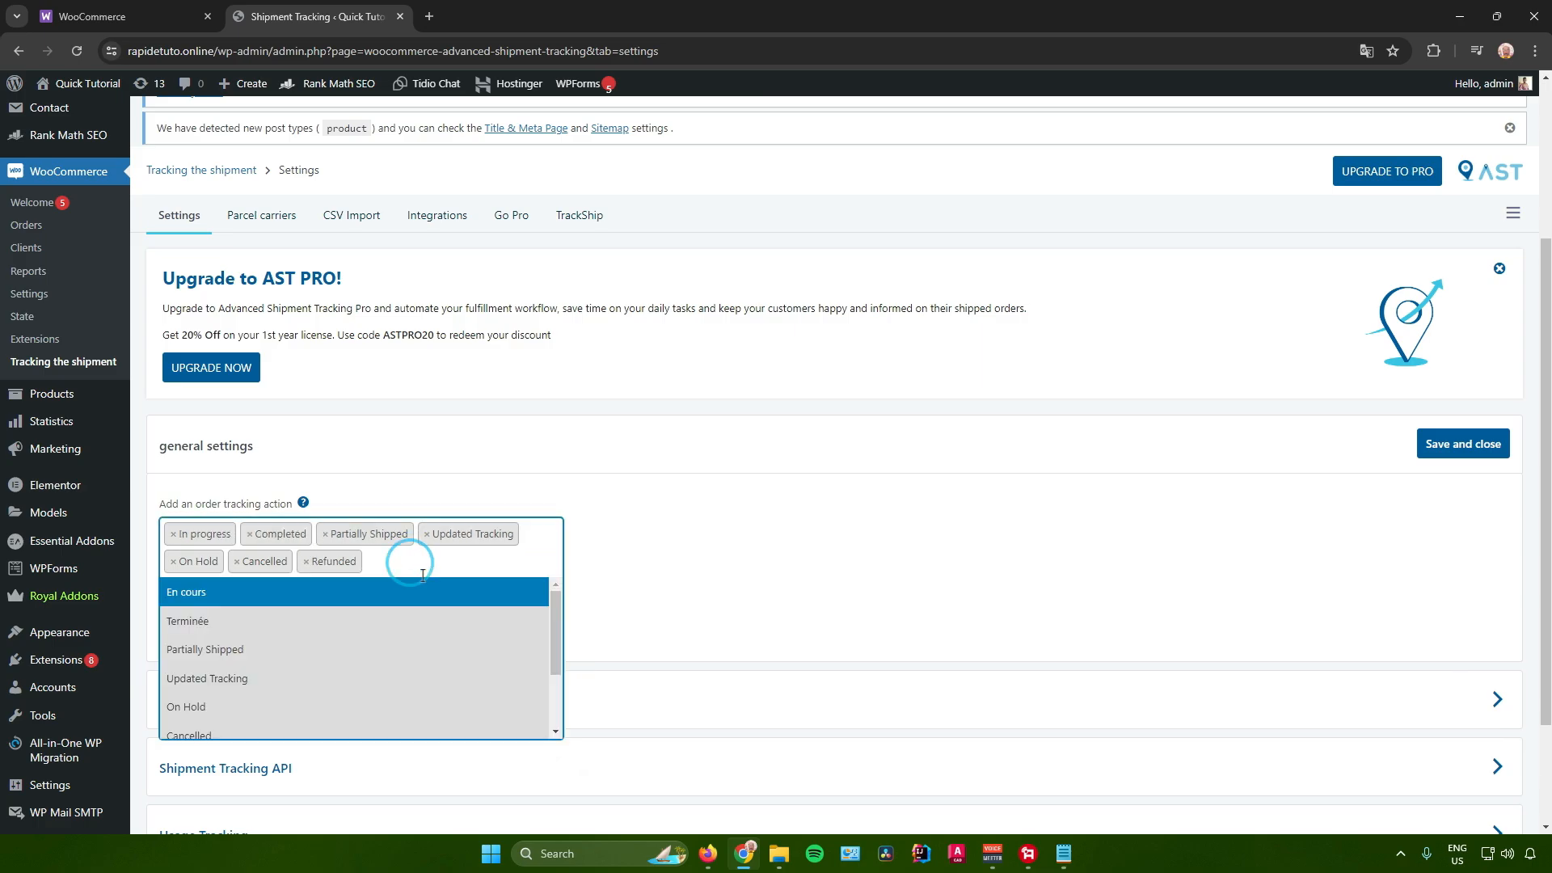
pyautogui.scroll(-2, 364, 647)
pyautogui.click(355, 699)
pyautogui.click(429, 560)
pyautogui.scroll(-2, 380, 675)
pyautogui.click(343, 717)
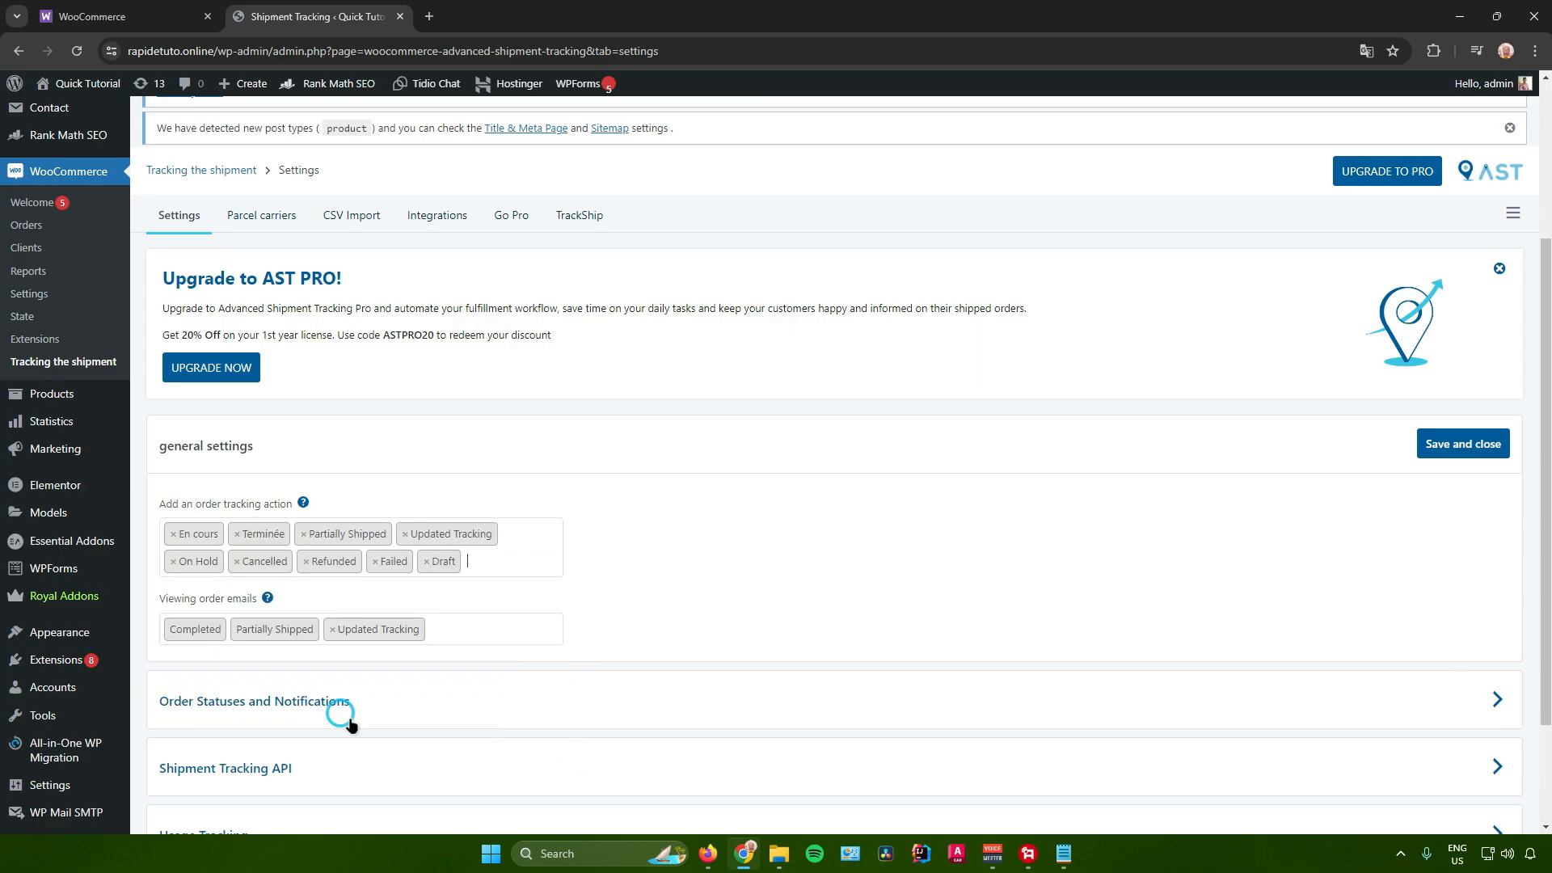
# - Add Cancelled, On Hold, Refunded and Failed to the order emails that display tracking
pyautogui.click(485, 612)
pyautogui.scroll(-2, 379, 711)
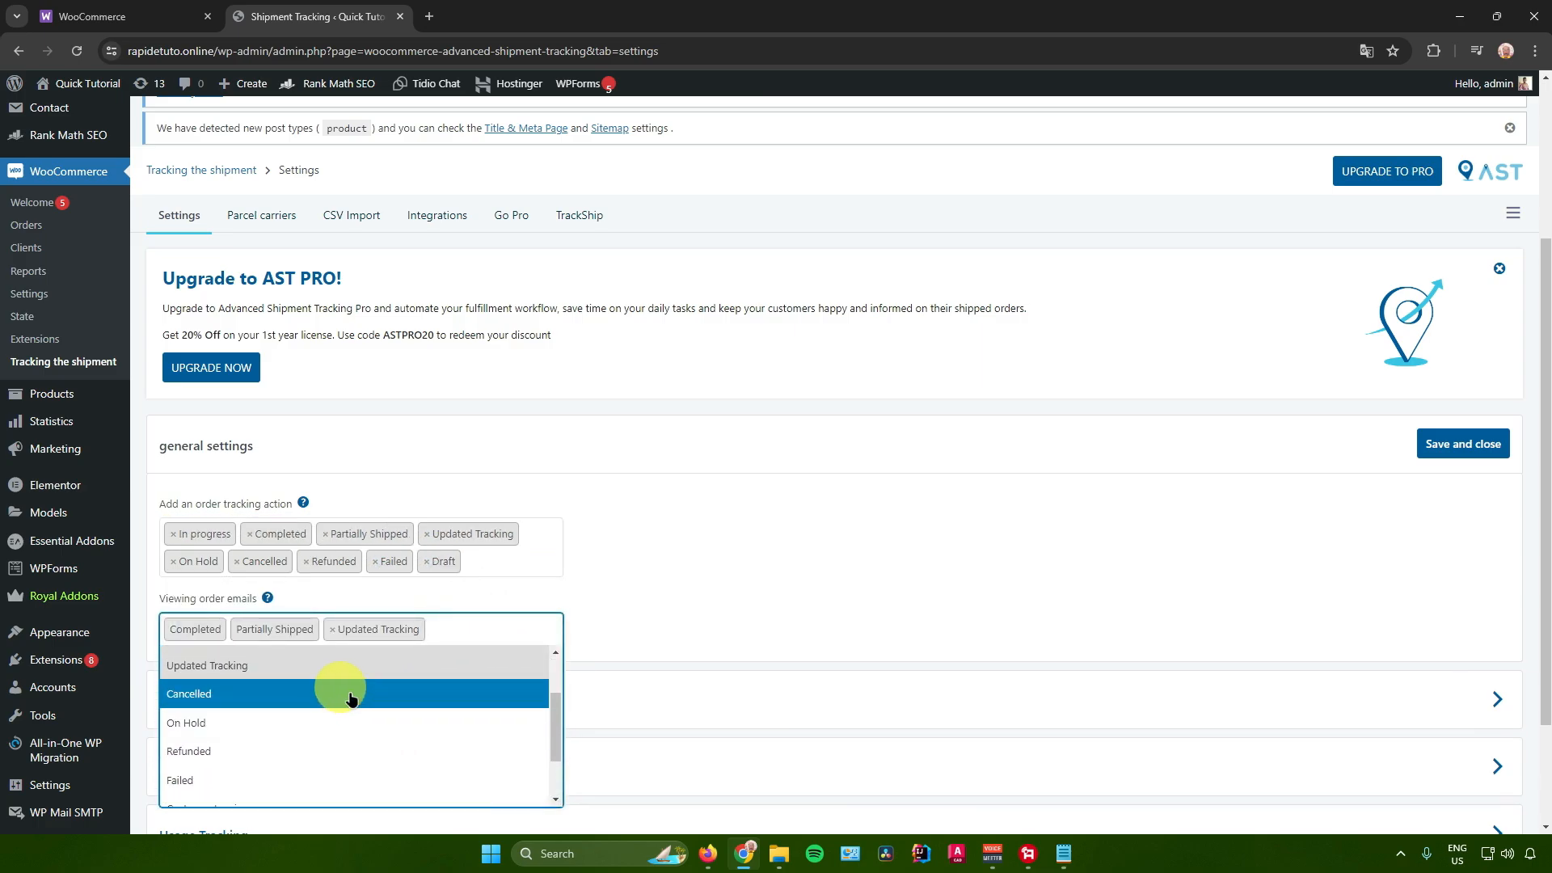
pyautogui.click(348, 693)
pyautogui.click(513, 628)
pyautogui.scroll(-2, 398, 738)
pyautogui.click(337, 665)
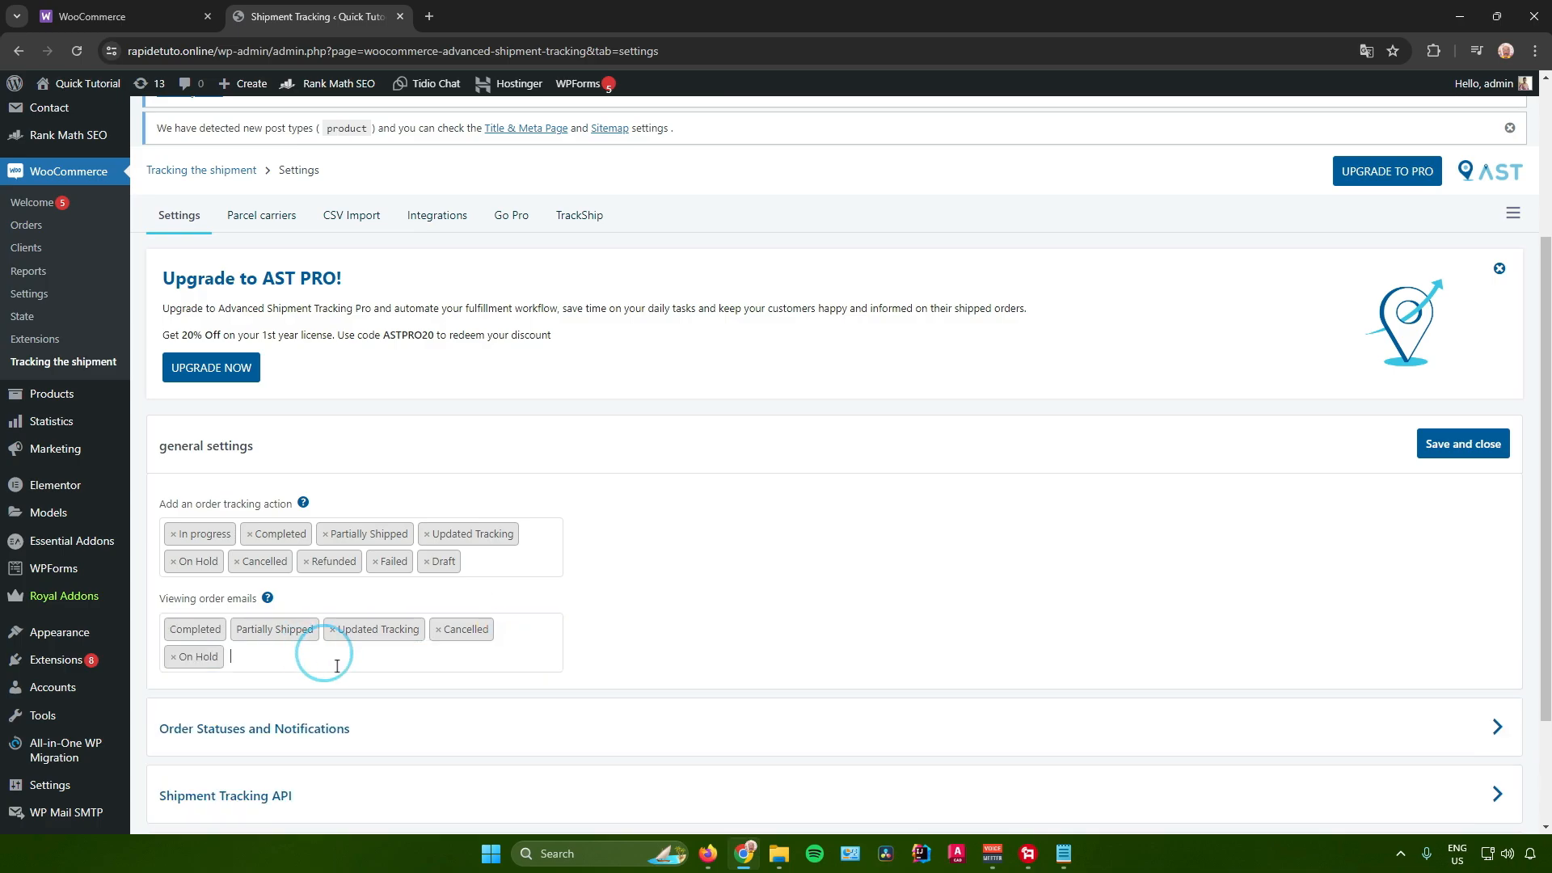
pyautogui.click(464, 662)
pyautogui.scroll(-2, 430, 726)
pyautogui.scroll(-2, 368, 429)
pyautogui.click(360, 446)
pyautogui.click(357, 489)
pyautogui.scroll(-2, 355, 437)
pyautogui.click(356, 430)
# - Add Customer Invoice, Customer rating and Draft to the order emails setting, and save the general settings
pyautogui.click(380, 492)
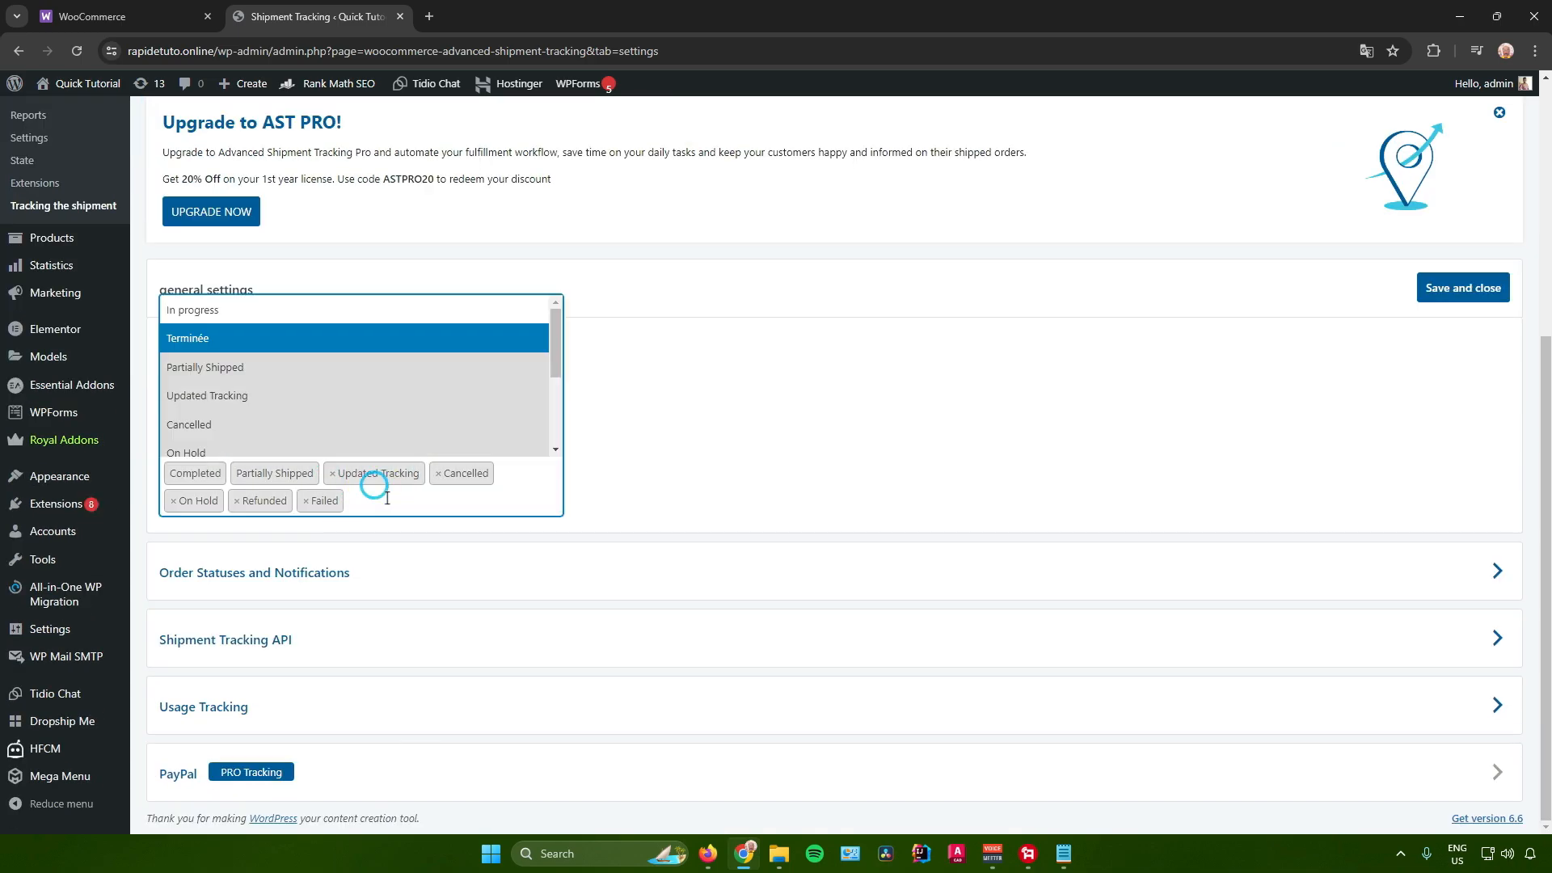
pyautogui.scroll(-2, 380, 404)
pyautogui.click(380, 388)
pyautogui.click(468, 482)
pyautogui.scroll(-2, 348, 414)
pyautogui.click(335, 406)
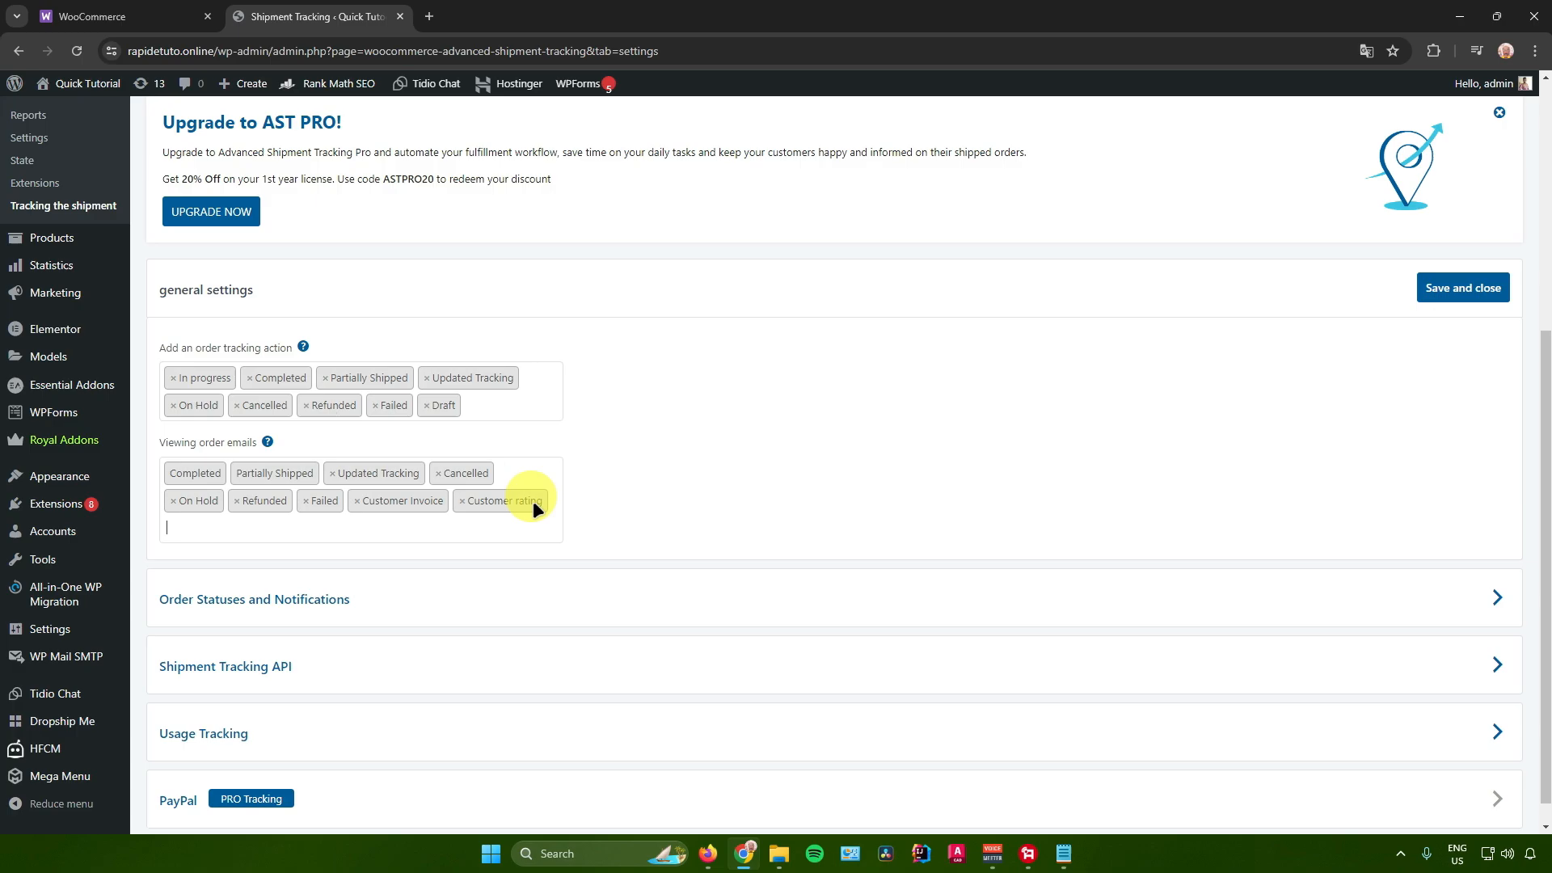
pyautogui.click(473, 529)
pyautogui.scroll(-2, 331, 424)
pyautogui.click(340, 443)
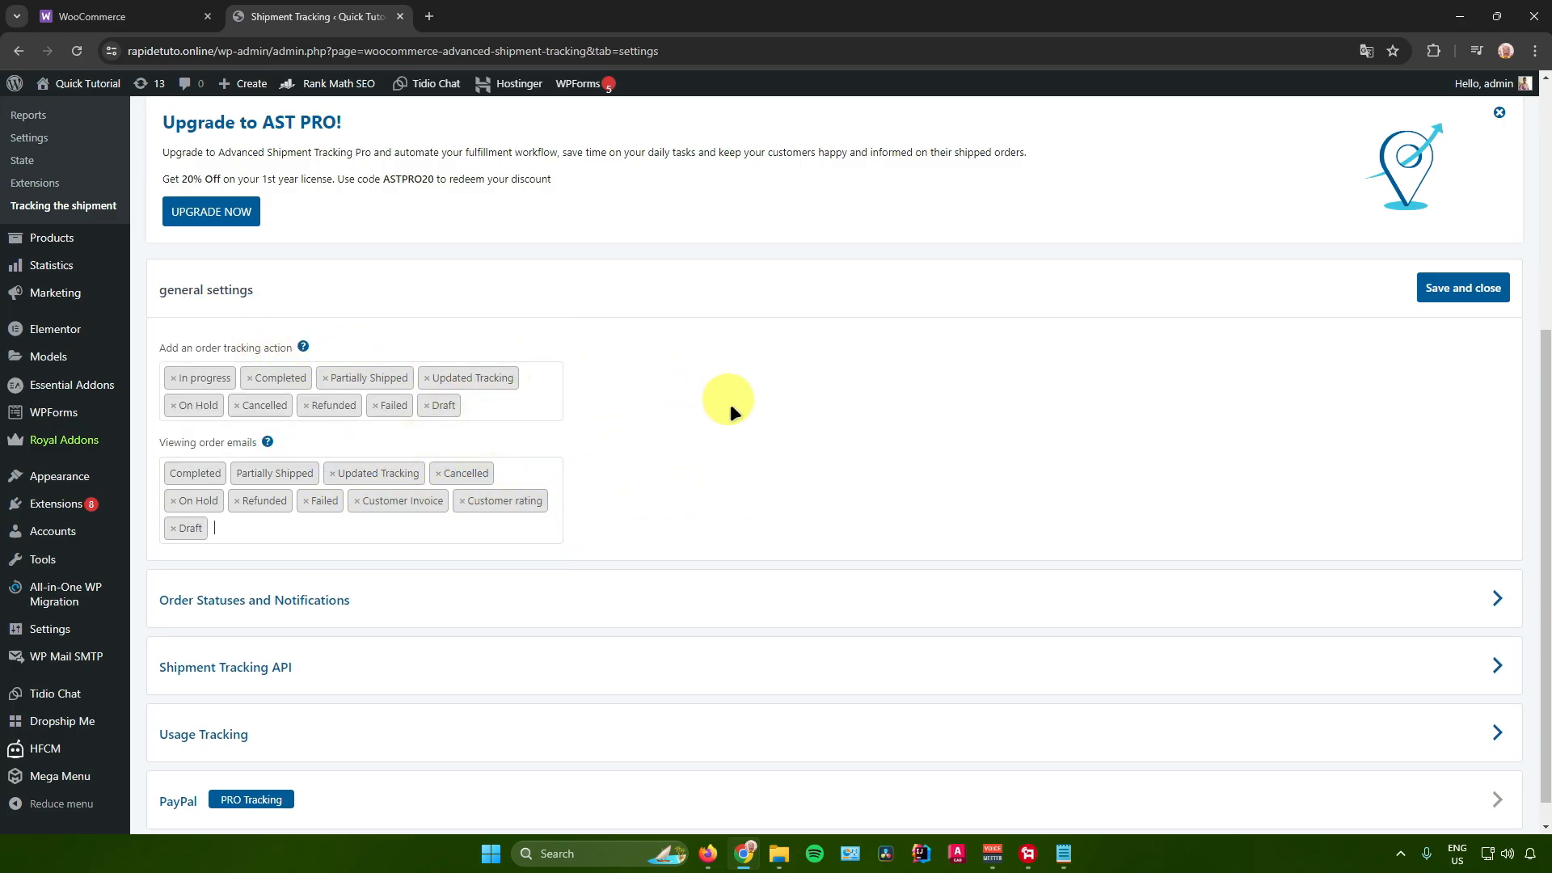
pyautogui.click(1478, 288)
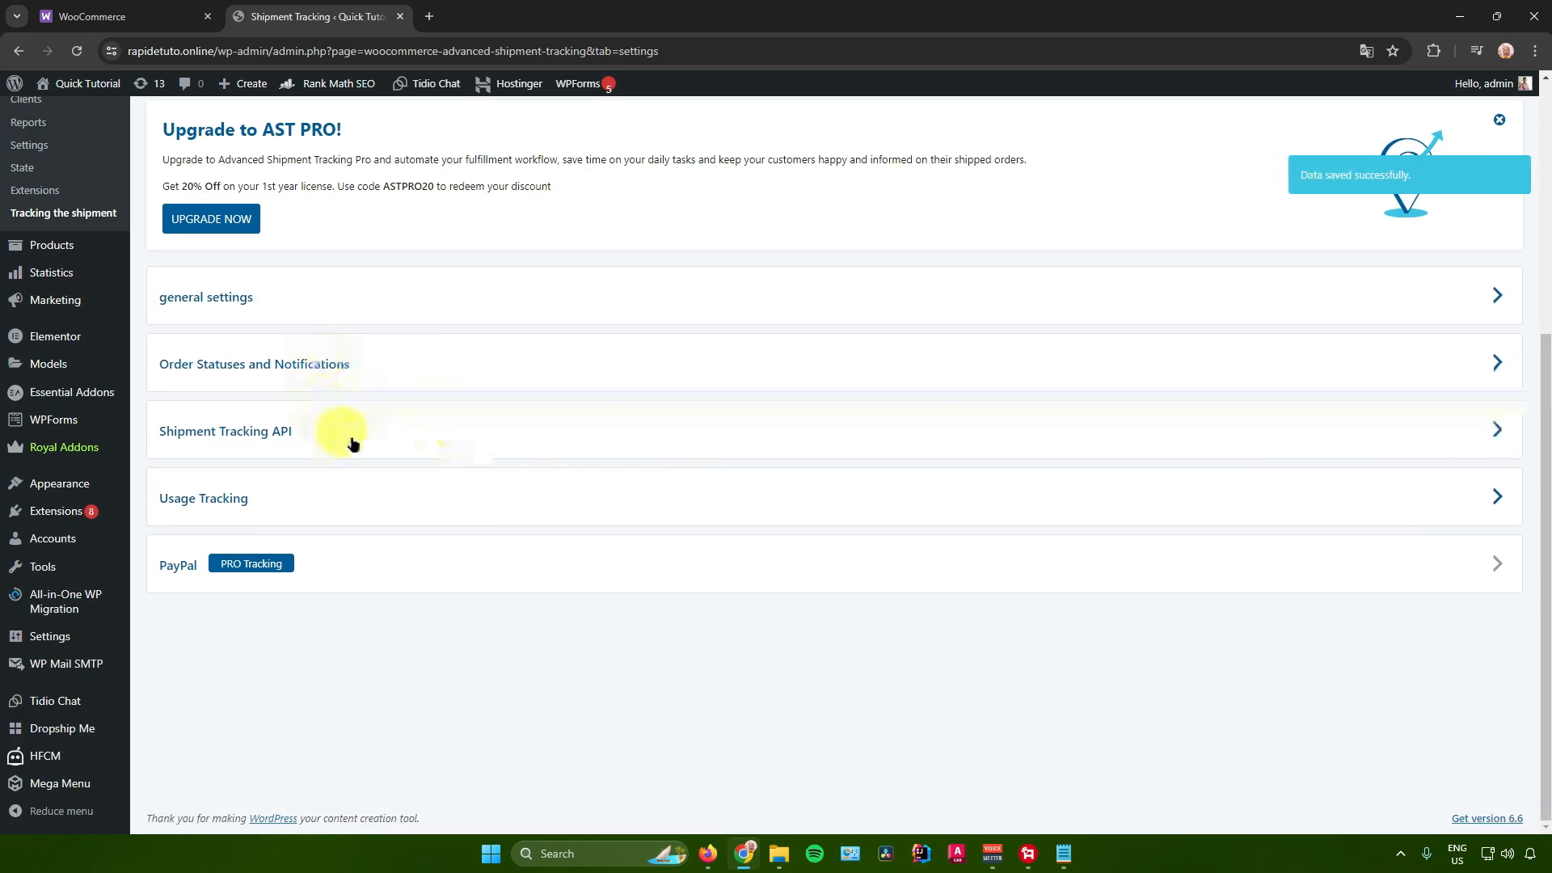
# - In Order Statuses and Notifications, enable renaming "Completed" to "Shipped" and turn on the Partially Shipped and Delivered statuses
pyautogui.click(331, 386)
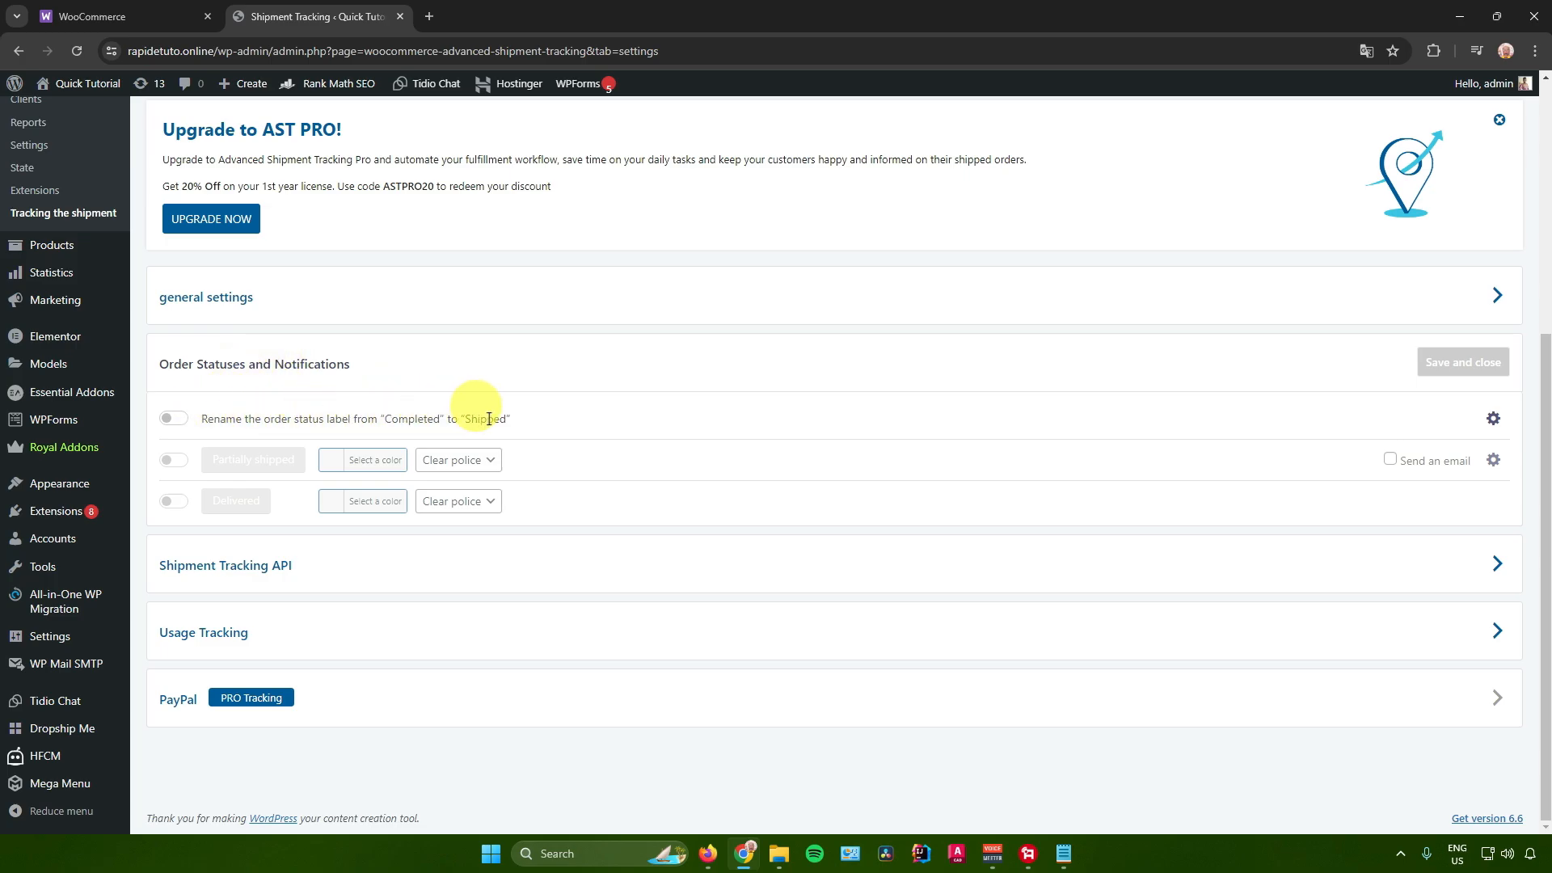
pyautogui.click(179, 419)
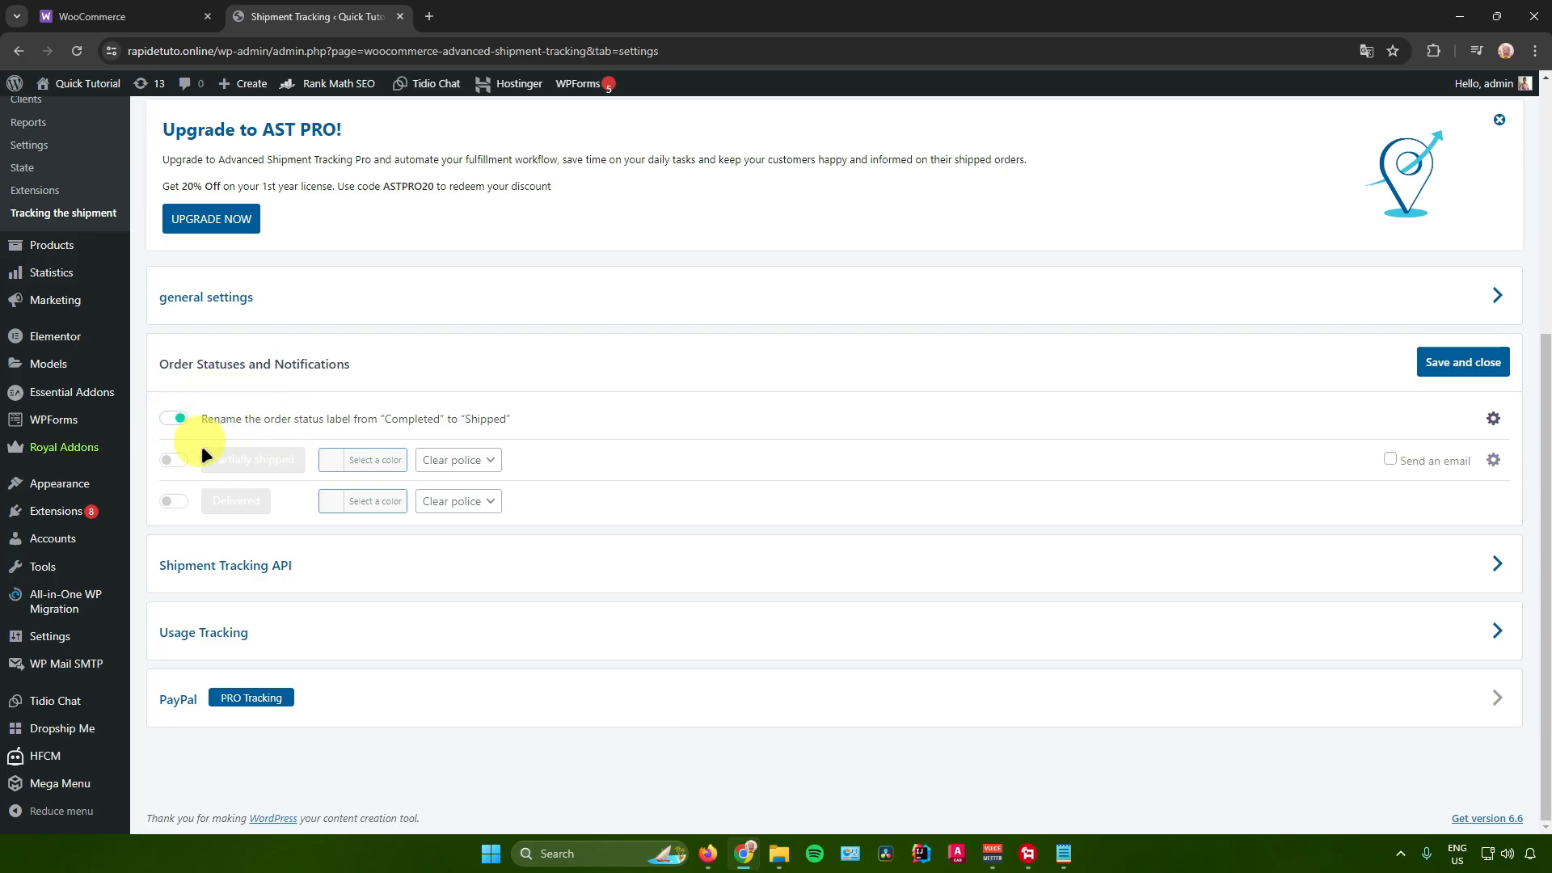
pyautogui.click(173, 460)
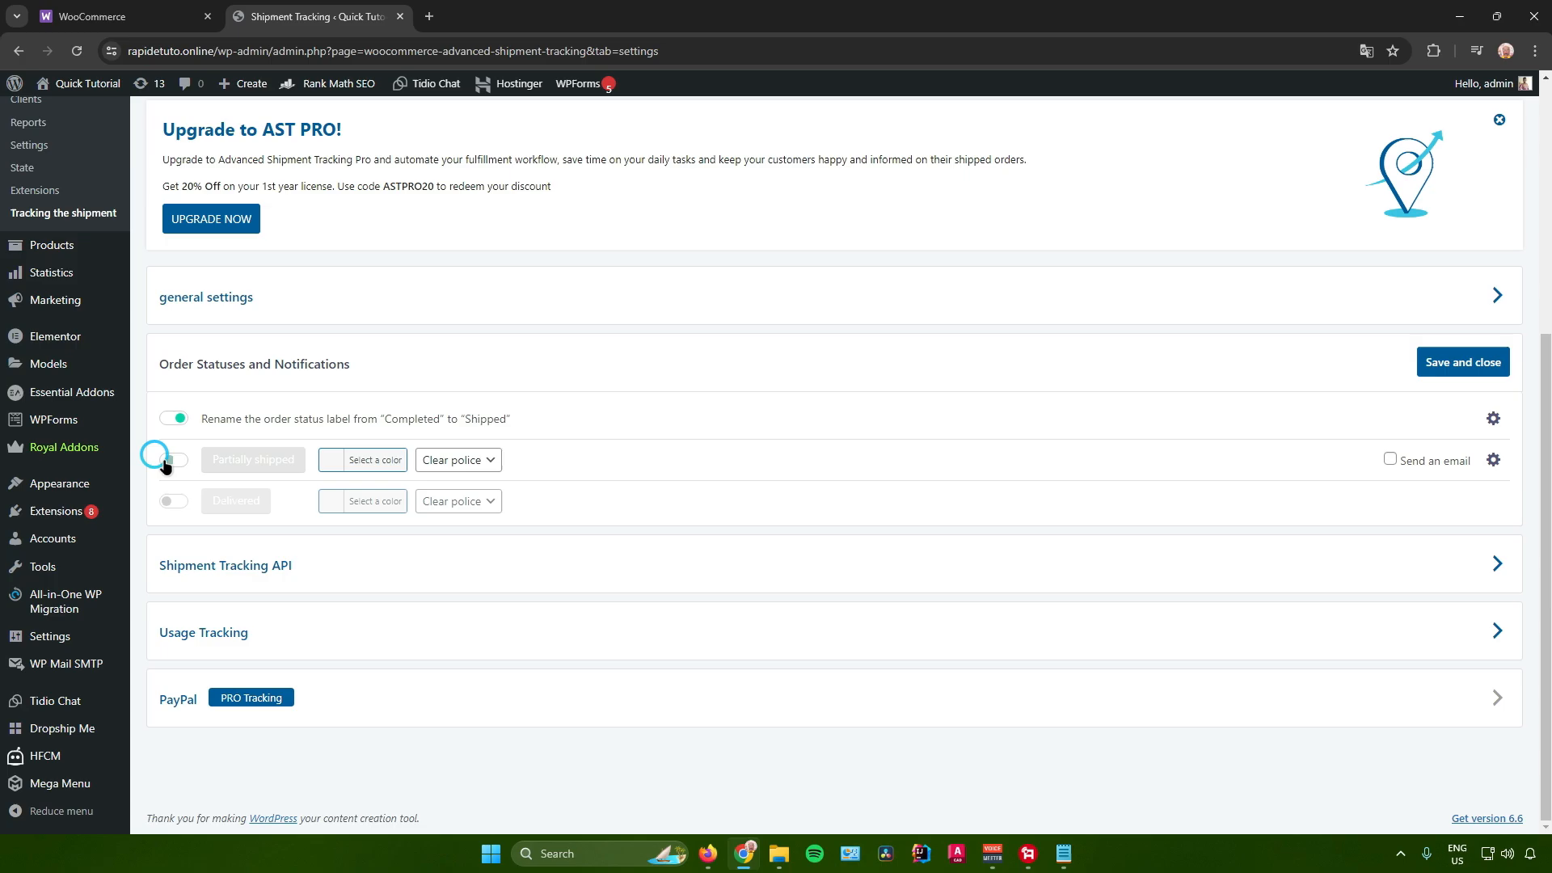
pyautogui.click(172, 502)
pyautogui.click(483, 459)
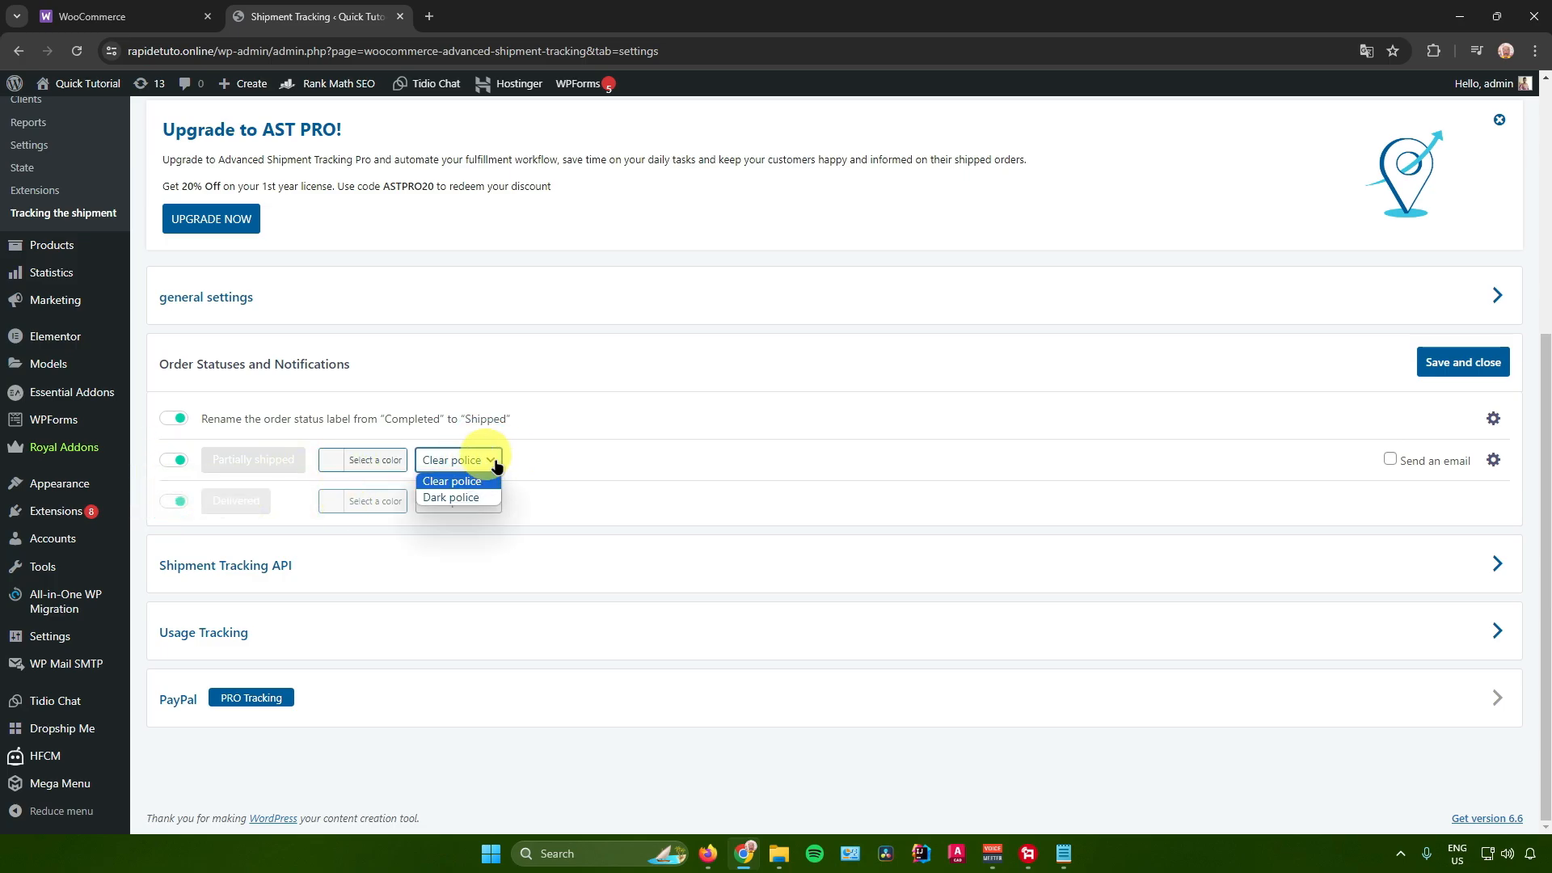
pyautogui.click(493, 461)
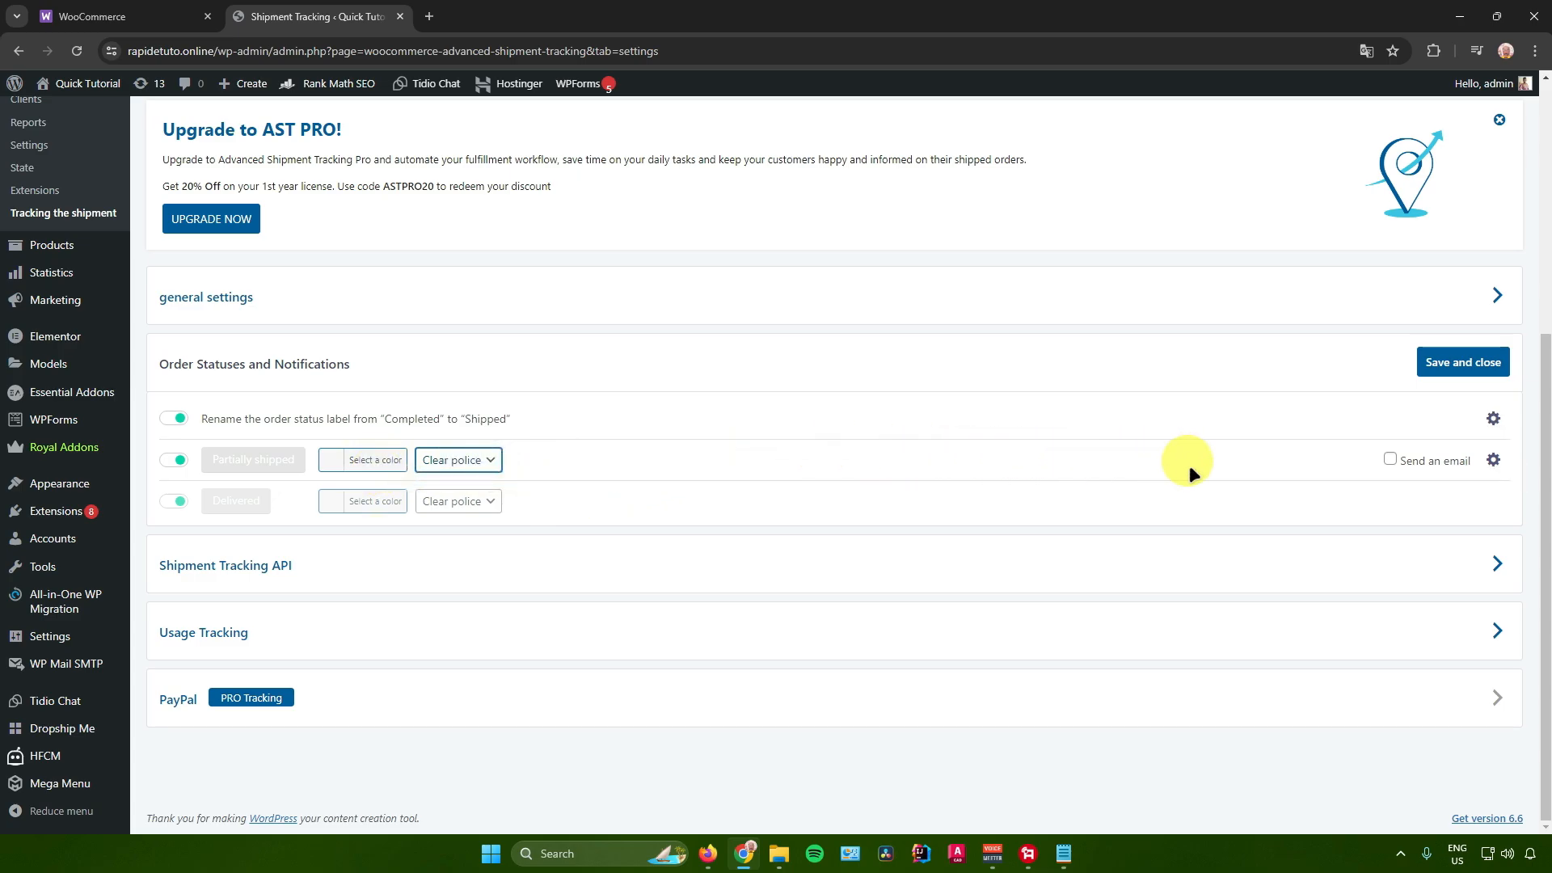
# - Open the email customizer for the Partially Shipped status and examine the email preview's heading, message and order details
pyautogui.click(1492, 460)
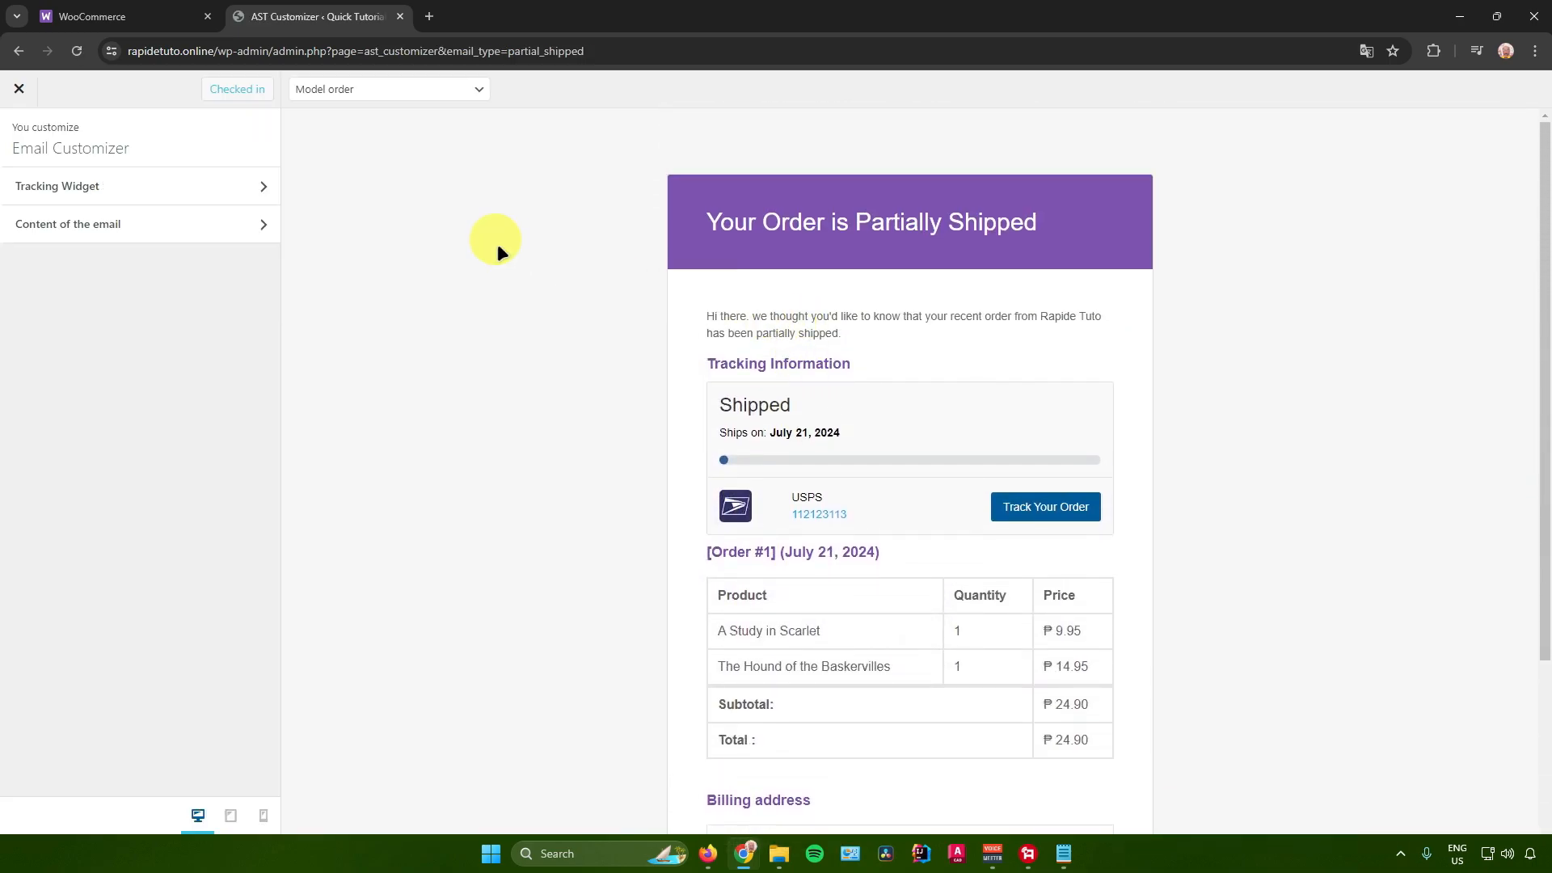
pyautogui.scroll(-3, 797, 311)
pyautogui.scroll(3, 862, 328)
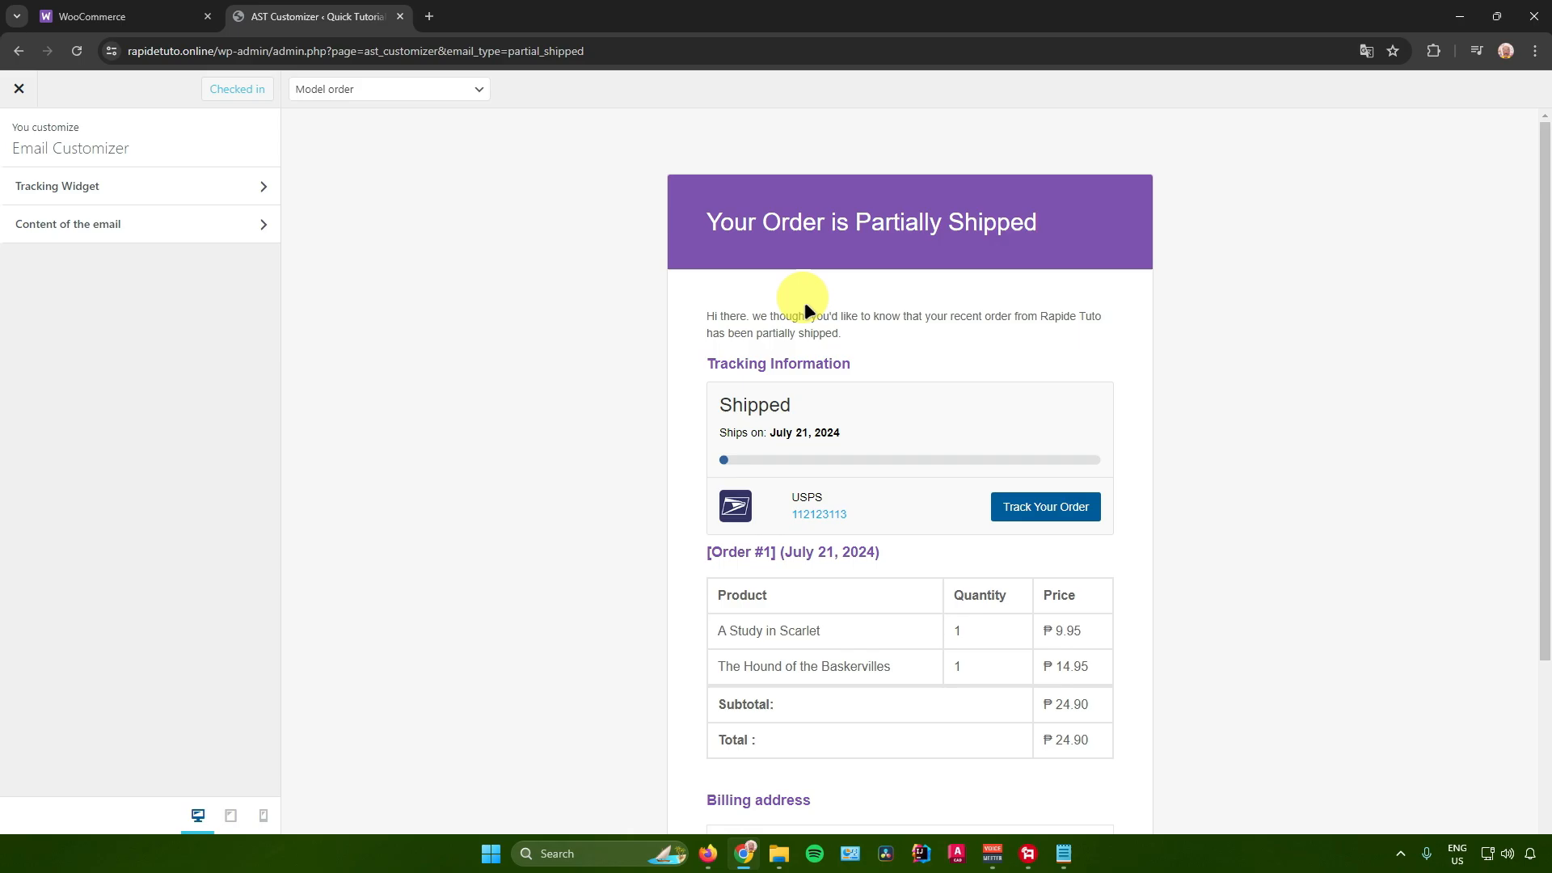
pyautogui.scroll(-1, 803, 303)
pyautogui.scroll(-2, 802, 305)
pyautogui.scroll(3, 770, 291)
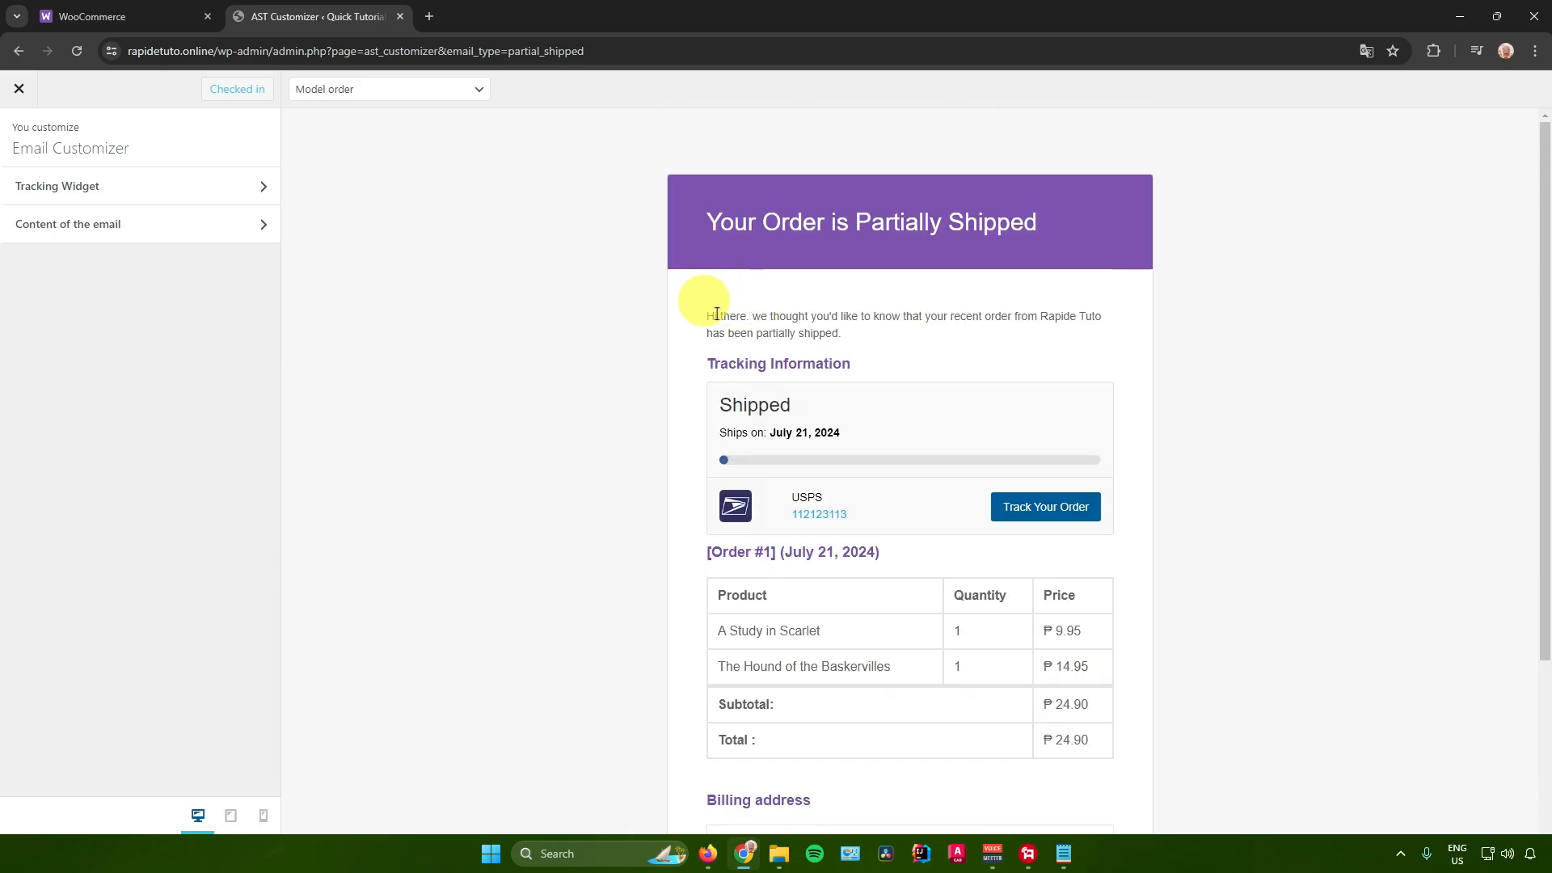
pyautogui.scroll(-1, 719, 230)
pyautogui.scroll(1, 718, 226)
pyautogui.moveTo(705, 222); pyautogui.dragTo(1041, 219)
pyautogui.click(766, 254)
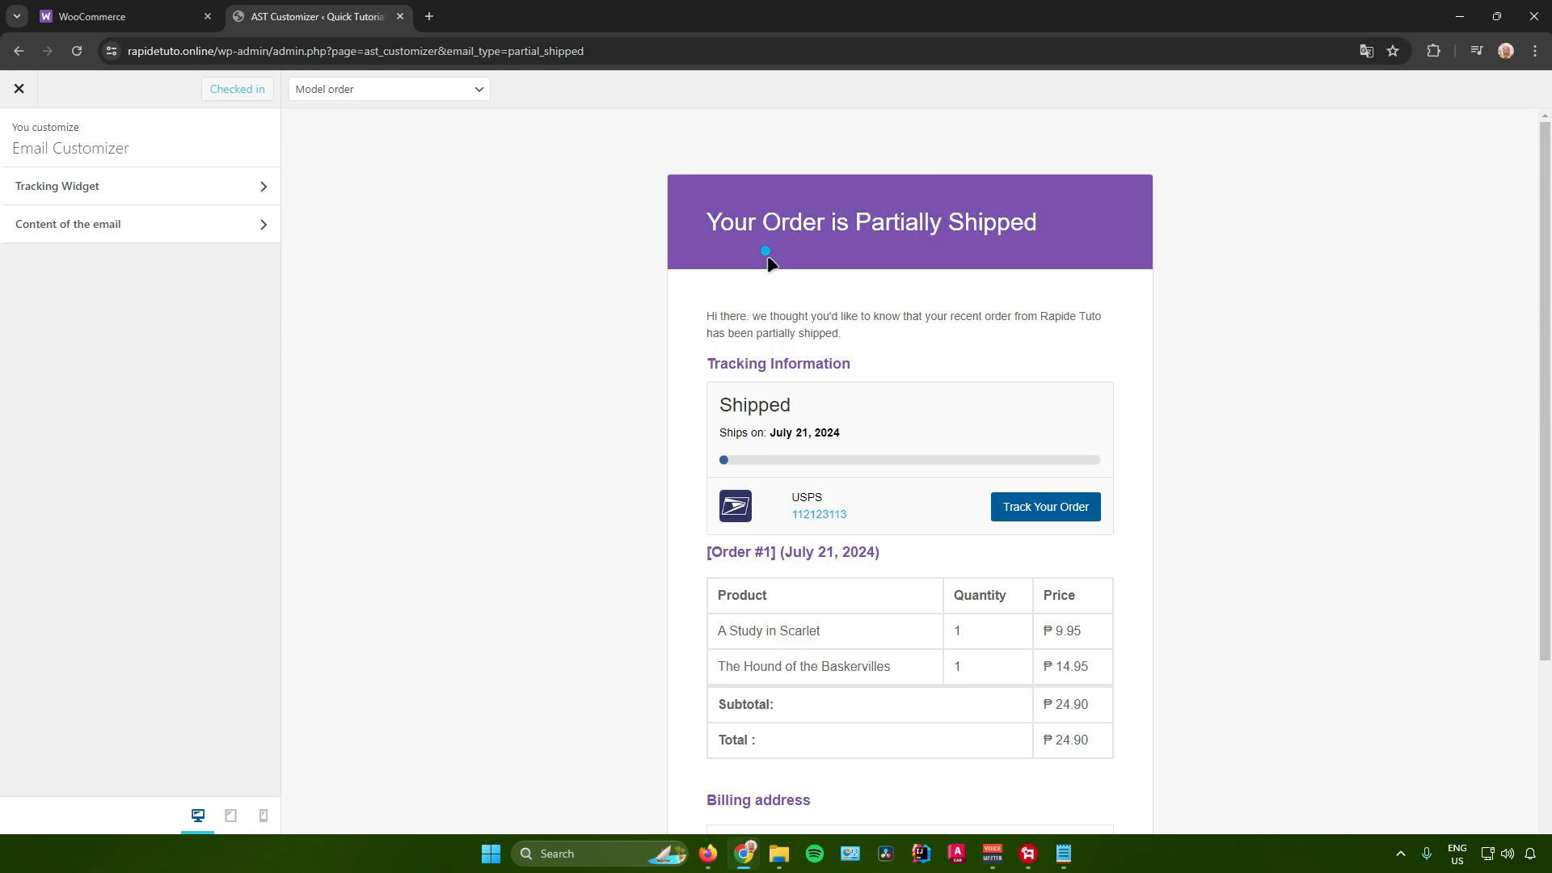
# - Examine the tracking information, order table and billing address further down the Partially Shipped email preview
pyautogui.scroll(-2, 787, 257)
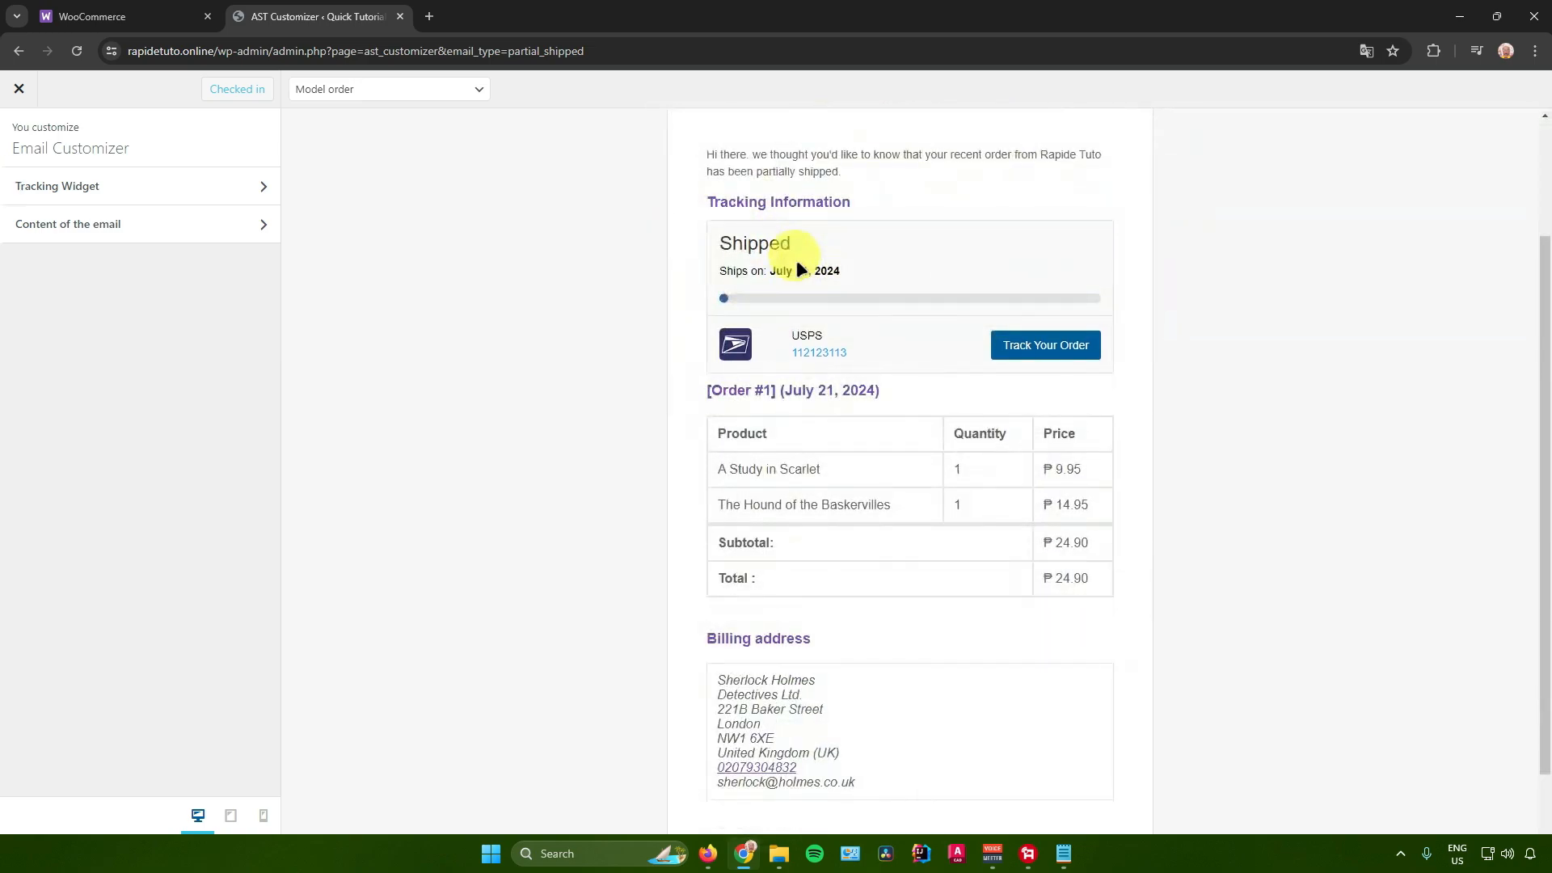
pyautogui.scroll(1, 797, 262)
pyautogui.scroll(-2, 817, 293)
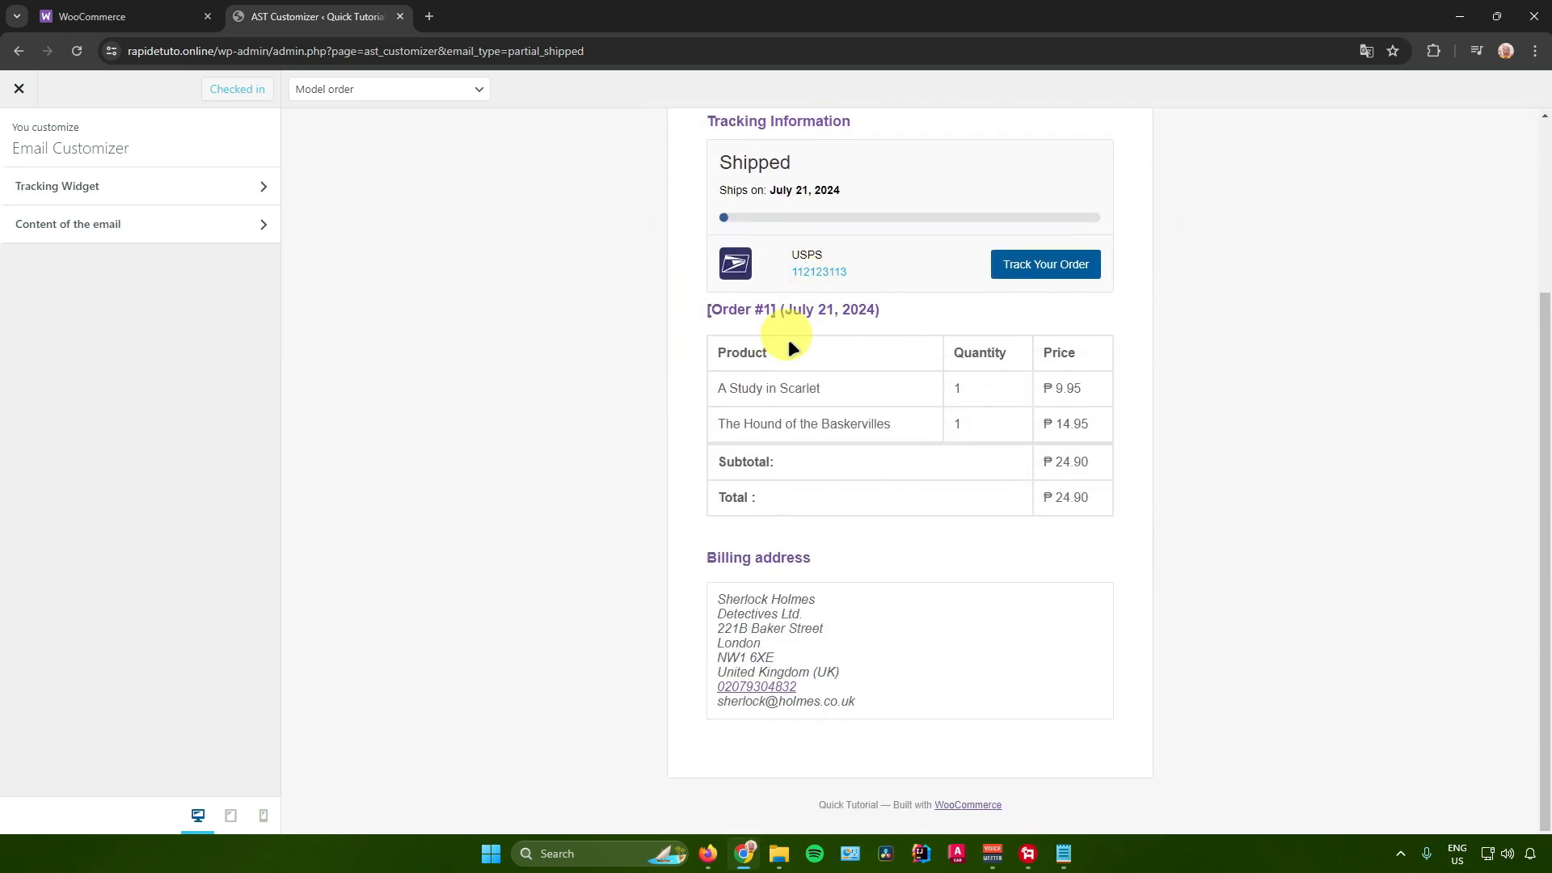
pyautogui.moveTo(737, 309); pyautogui.dragTo(843, 311)
pyautogui.scroll(-1, 948, 507)
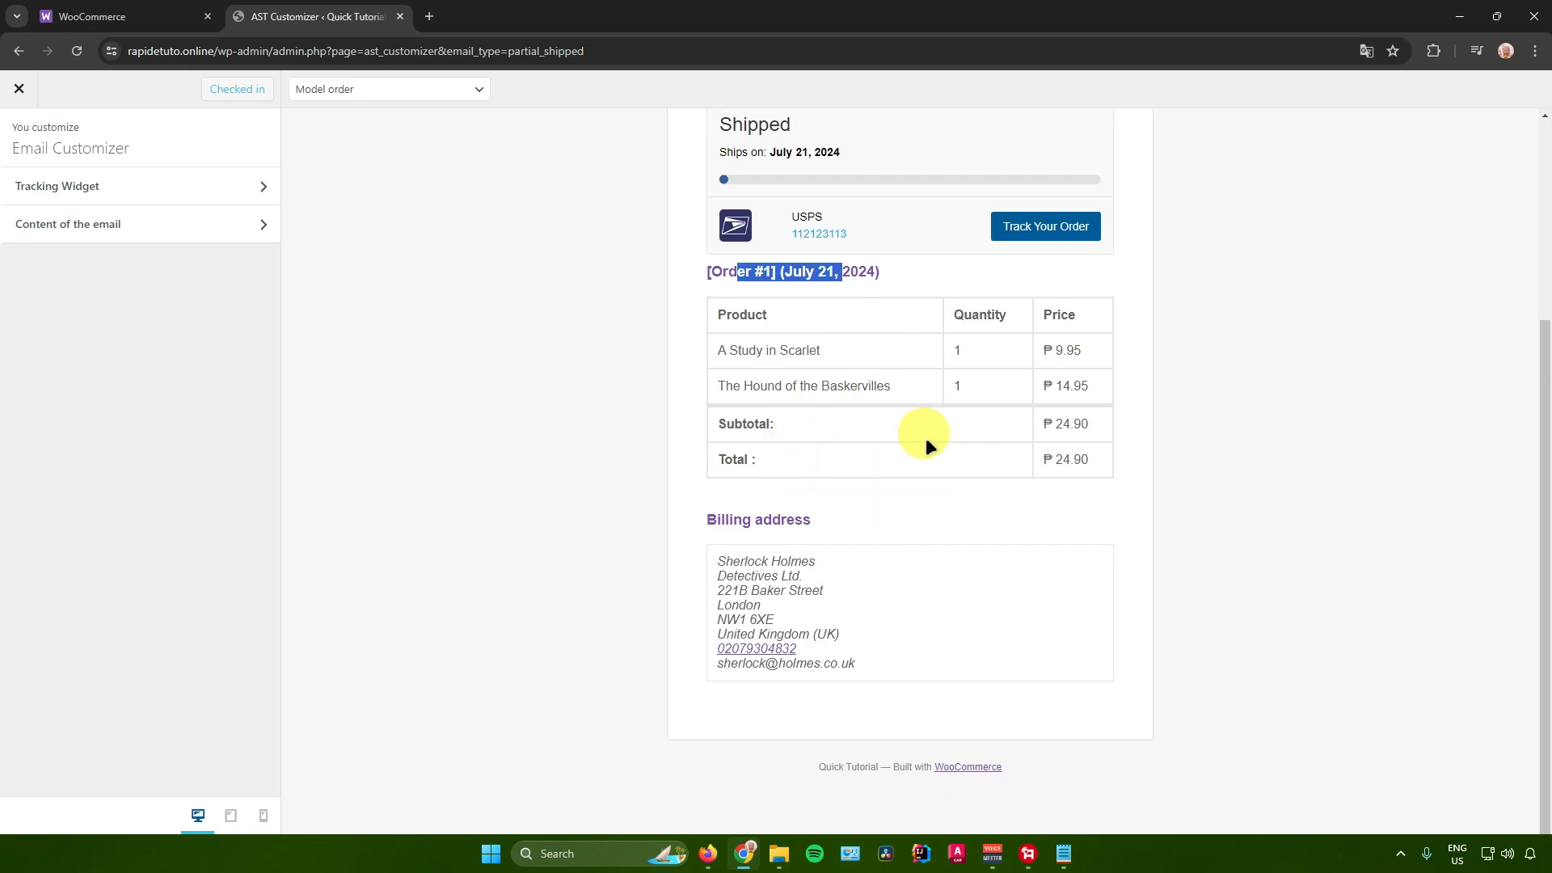
# - Review the Tracking Widget's header, style and follow button settings, and return to the customizer's main options
pyautogui.click(260, 189)
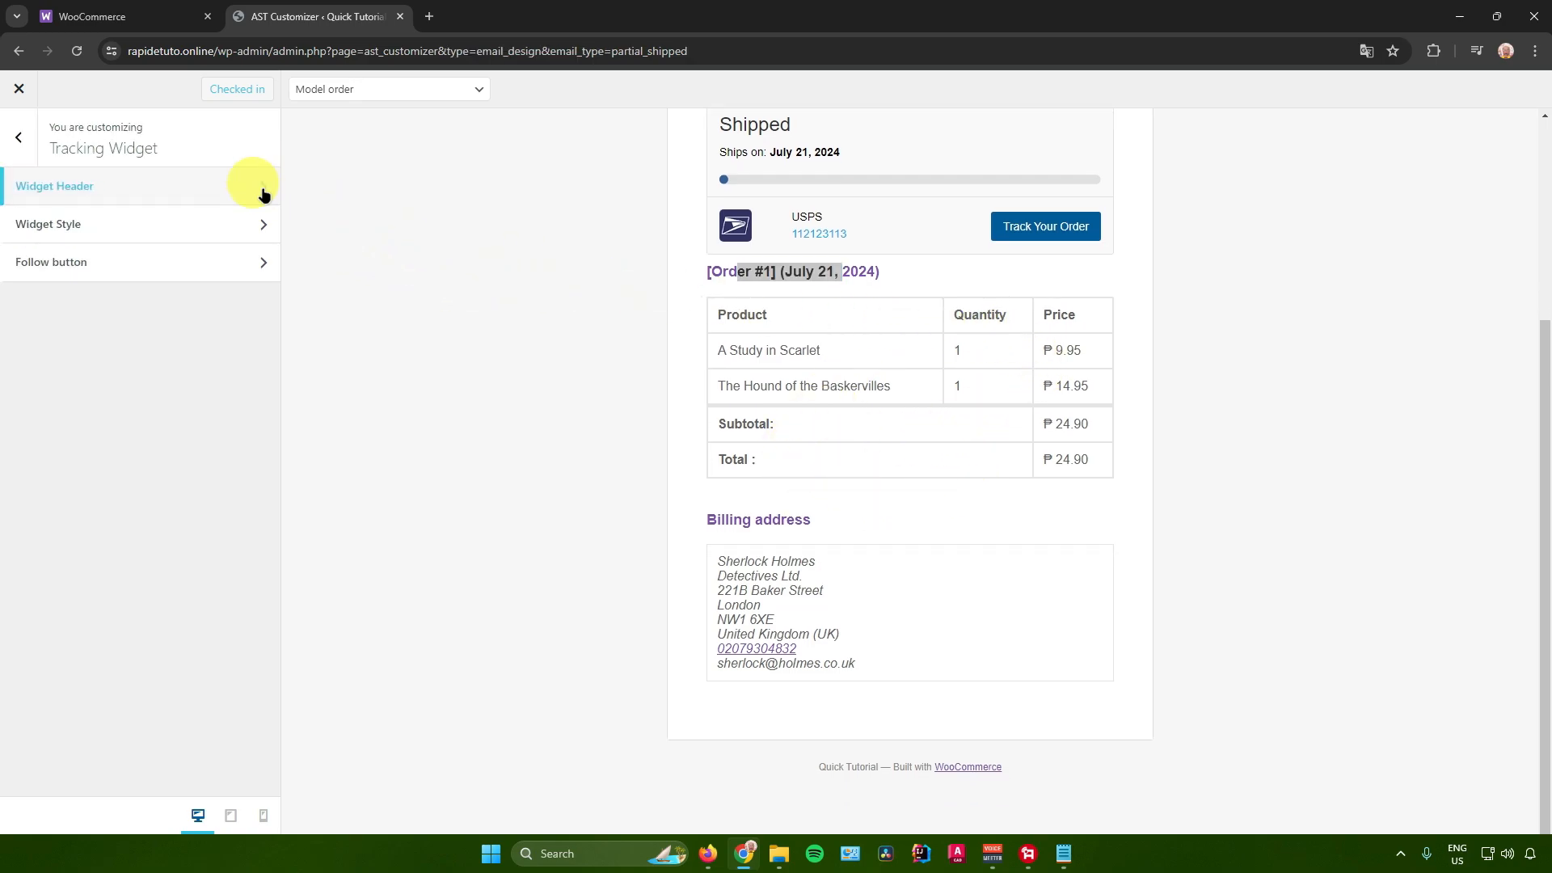
pyautogui.click(164, 191)
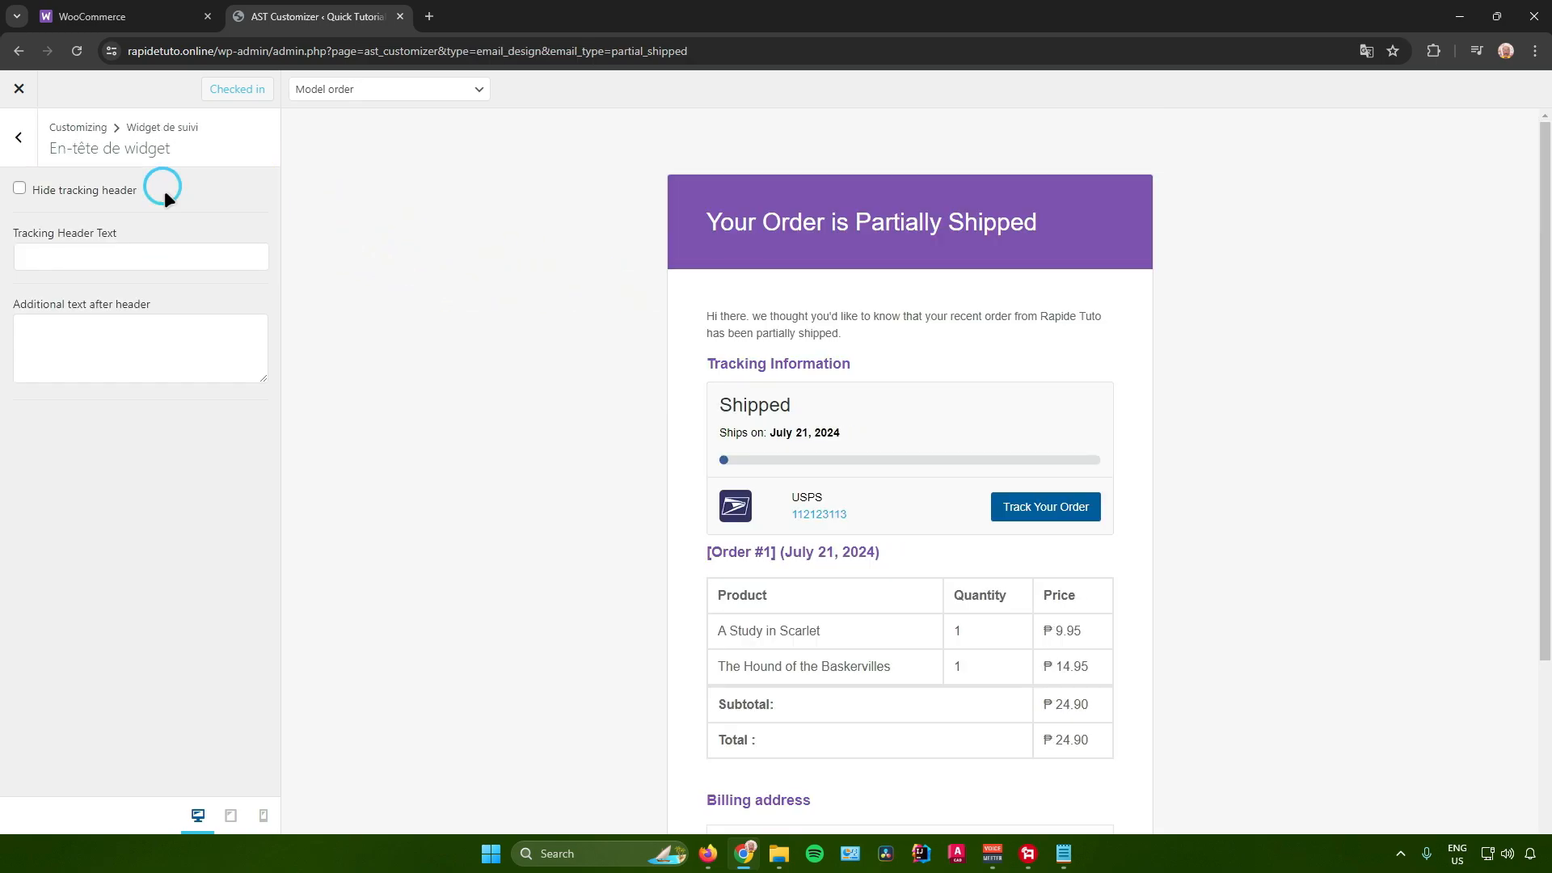
pyautogui.click(20, 145)
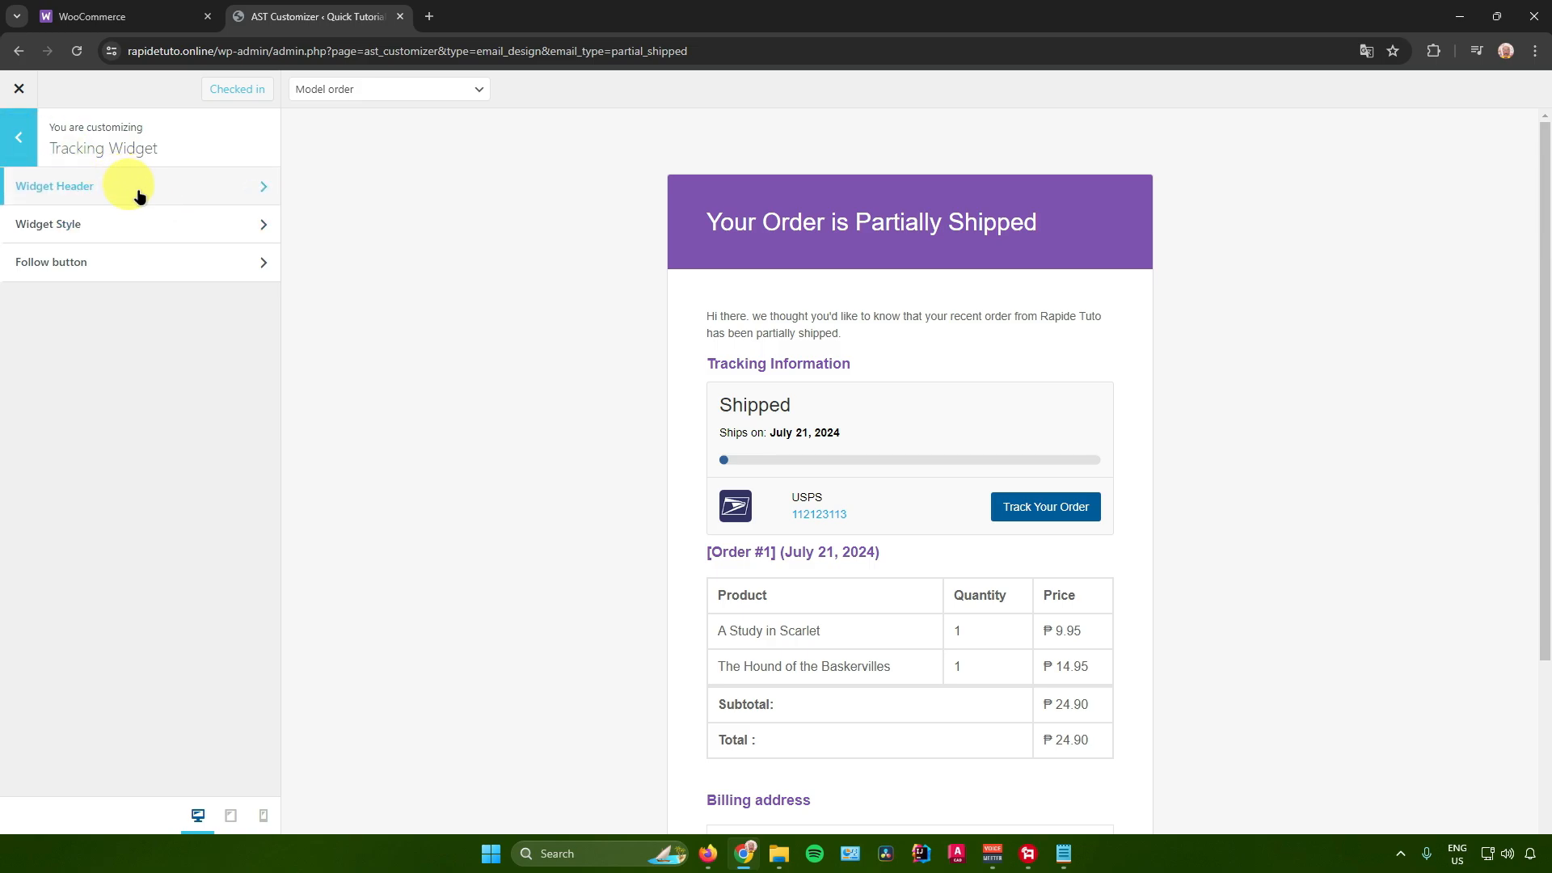
pyautogui.click(260, 218)
pyautogui.click(19, 137)
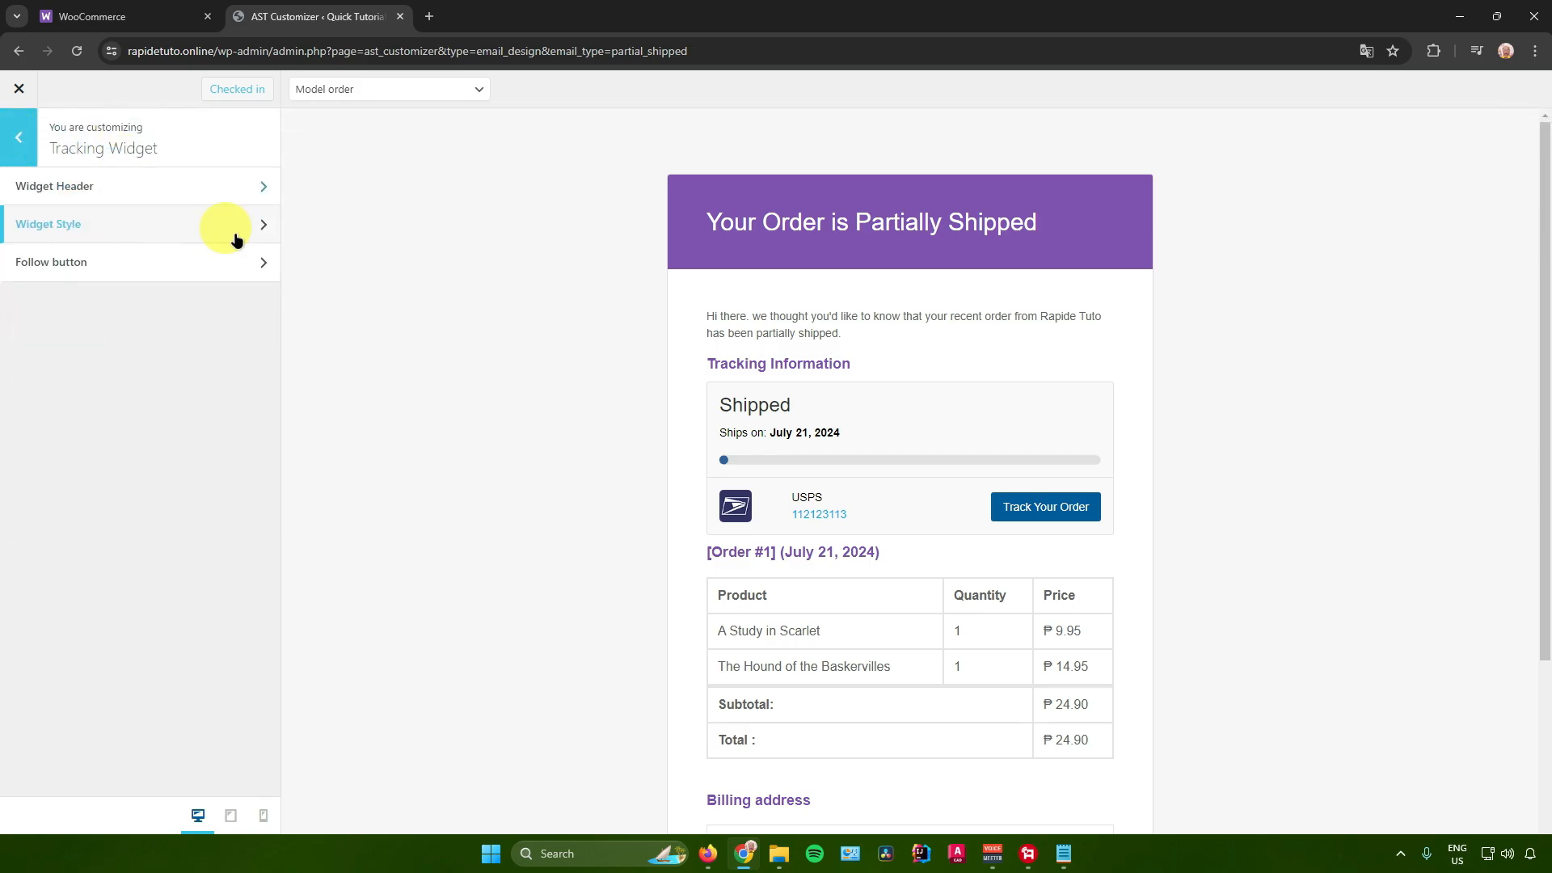
pyautogui.click(257, 260)
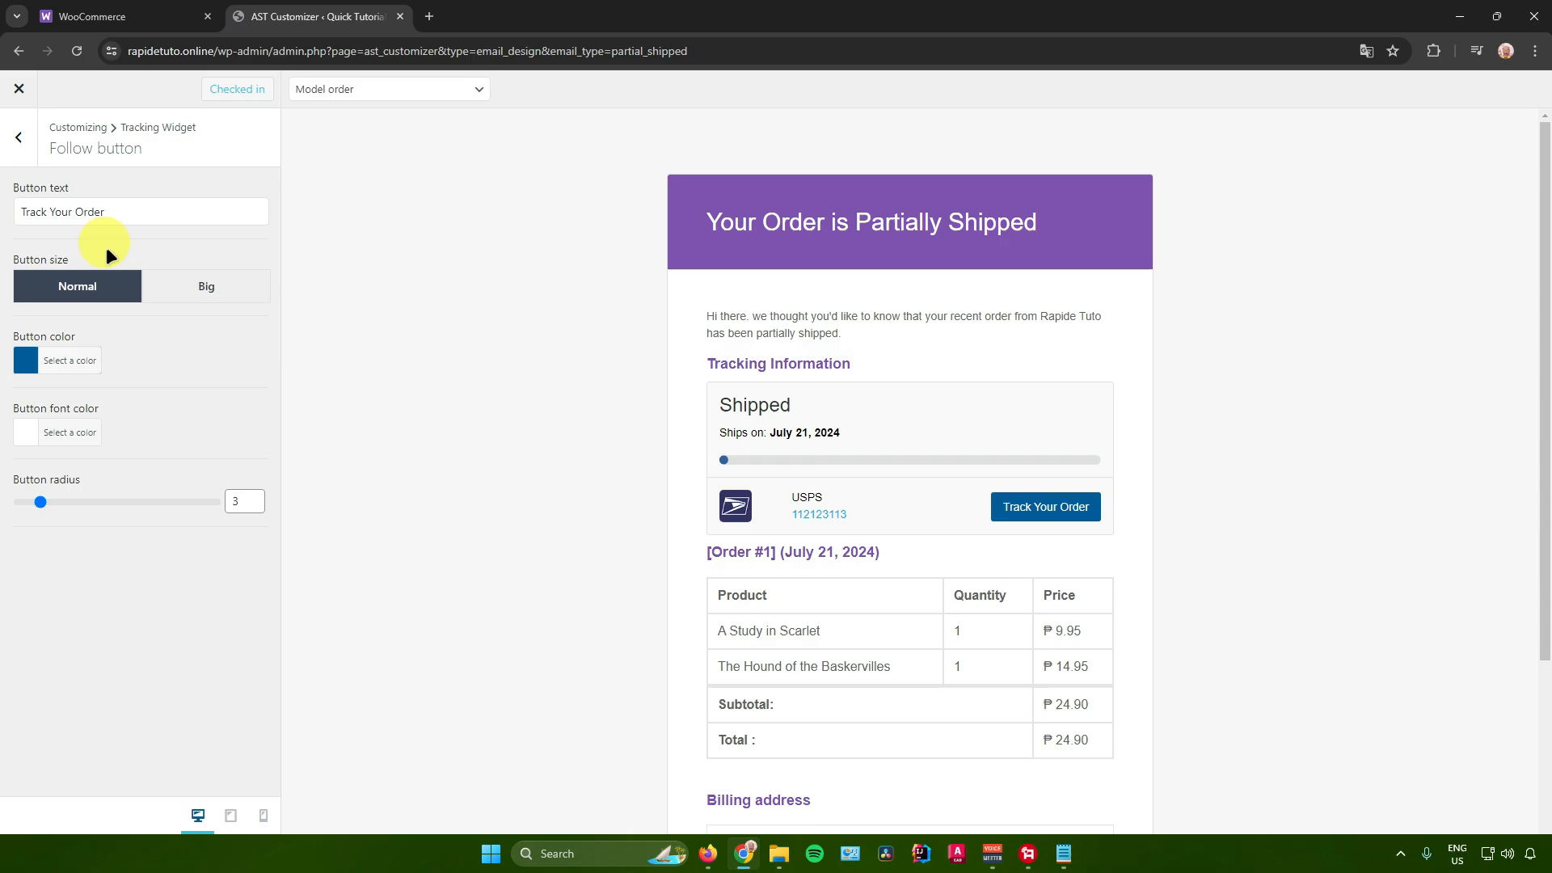
pyautogui.click(20, 137)
pyautogui.click(20, 138)
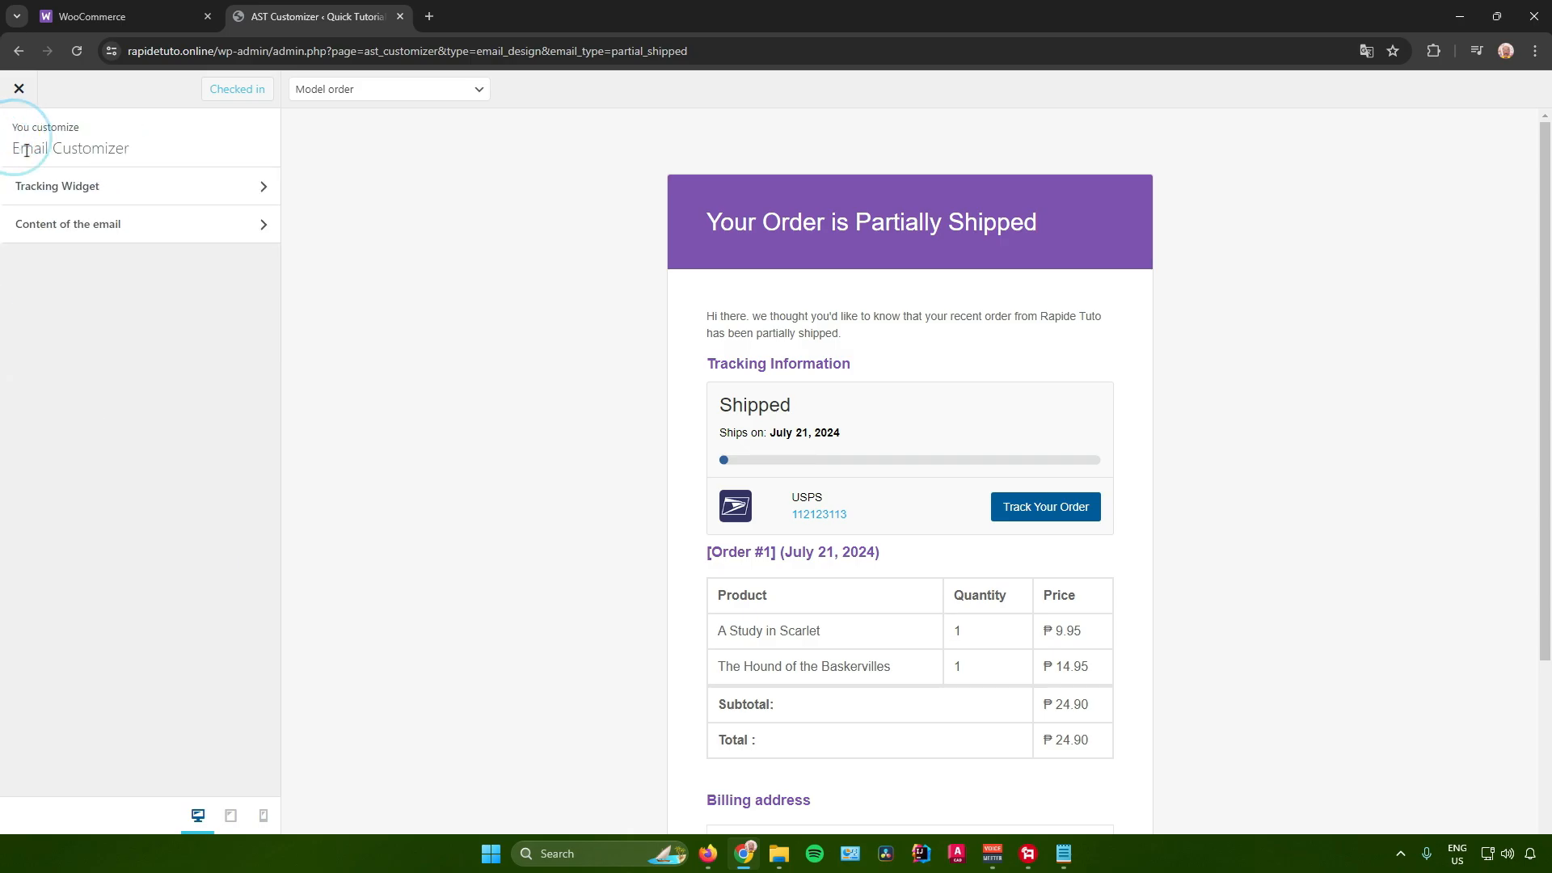
# - Review the email type, subject, header and message in the email content settings, and close the customizer without saving
pyautogui.click(261, 225)
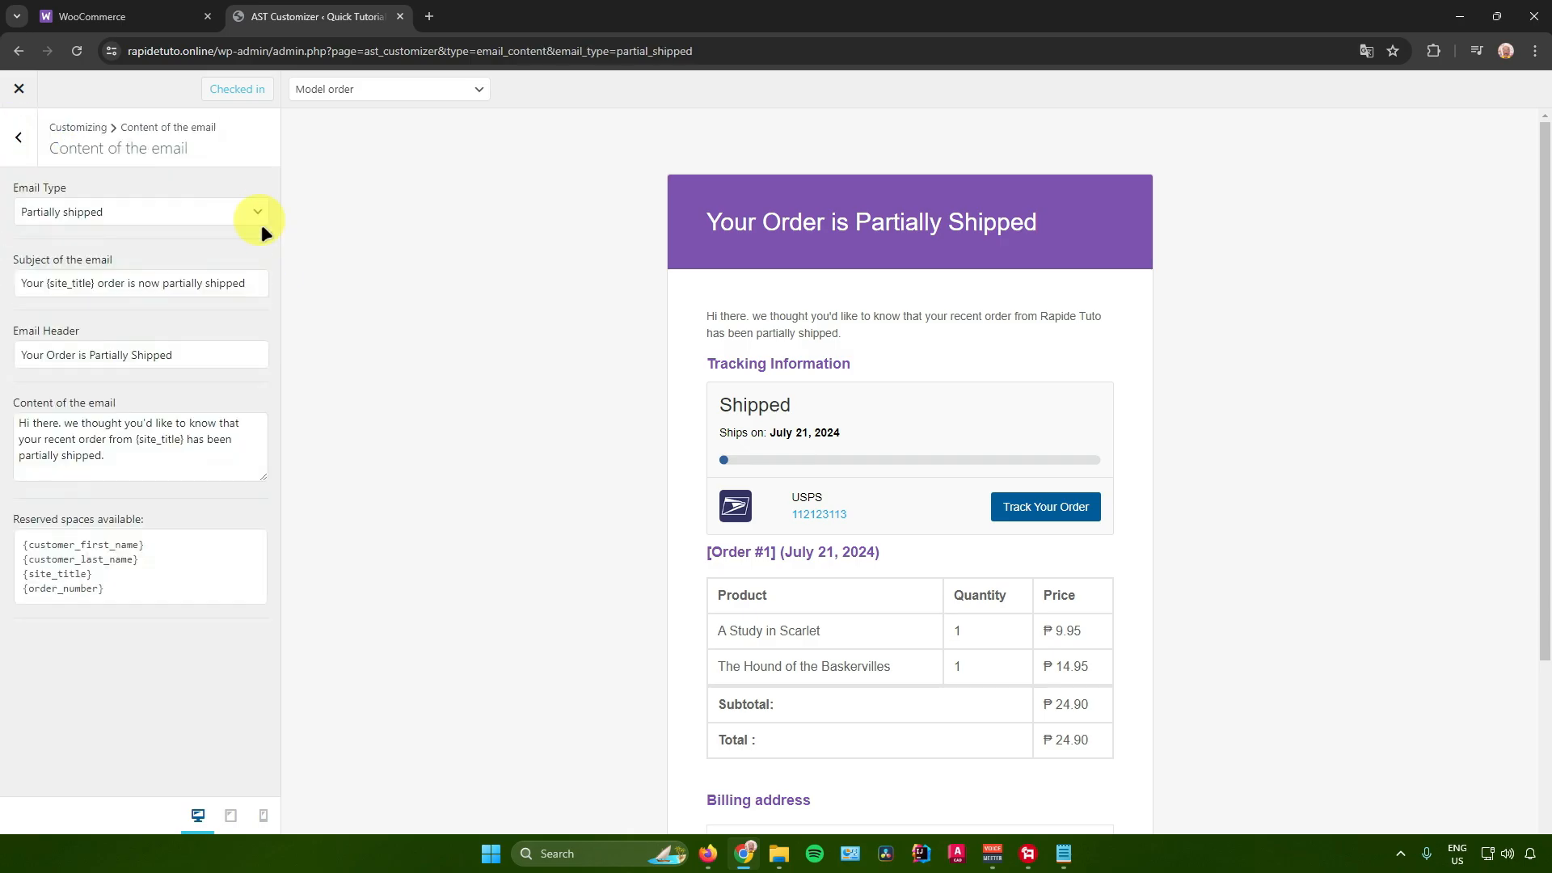
pyautogui.click(170, 212)
pyautogui.click(172, 212)
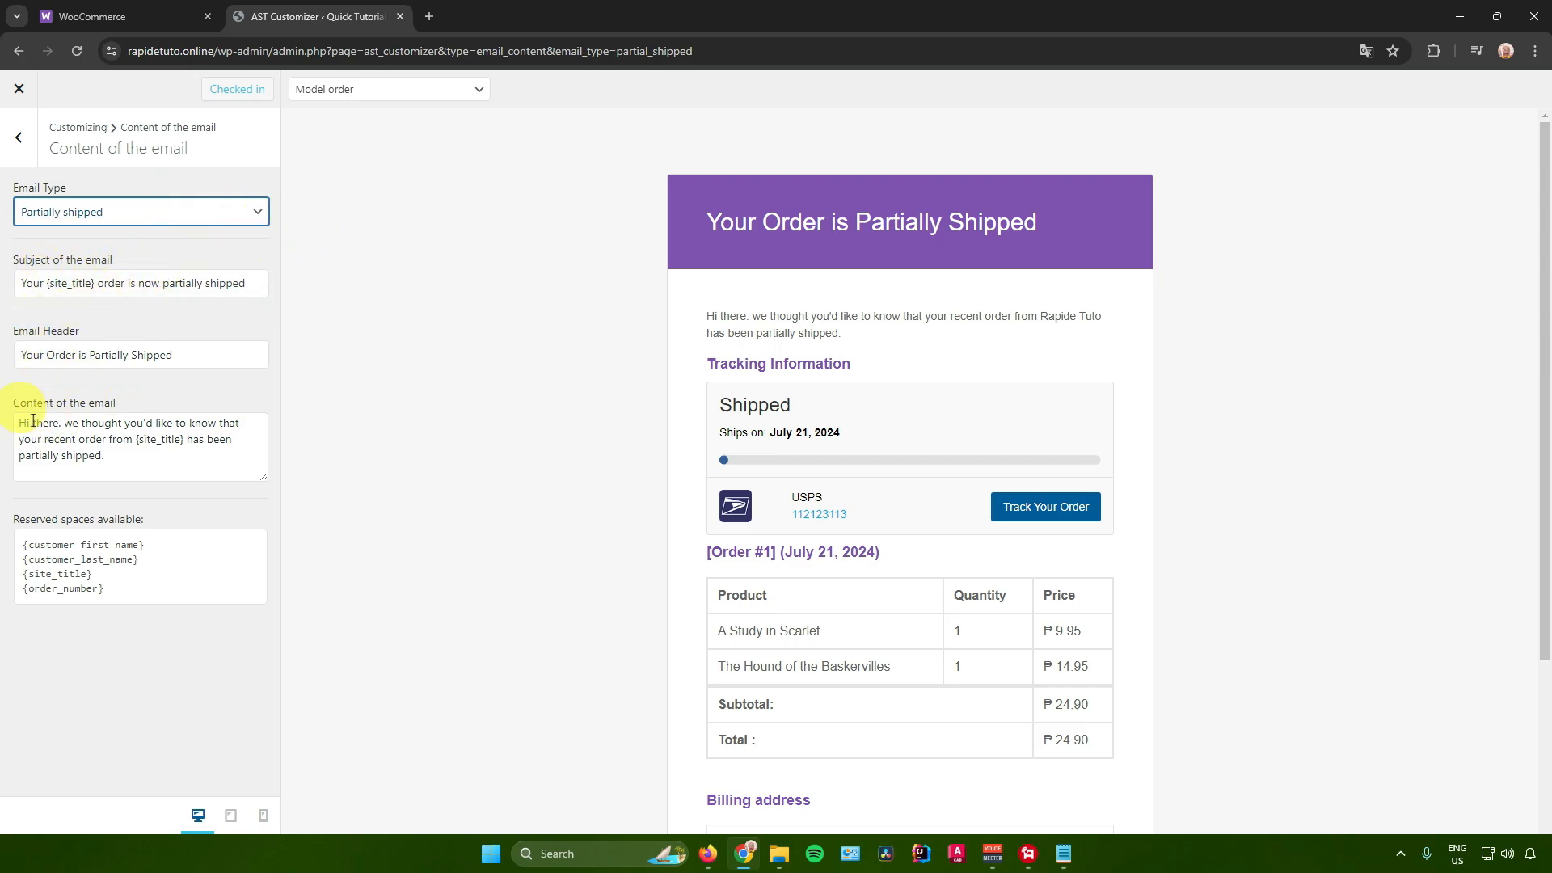
pyautogui.moveTo(32, 423); pyautogui.dragTo(142, 458)
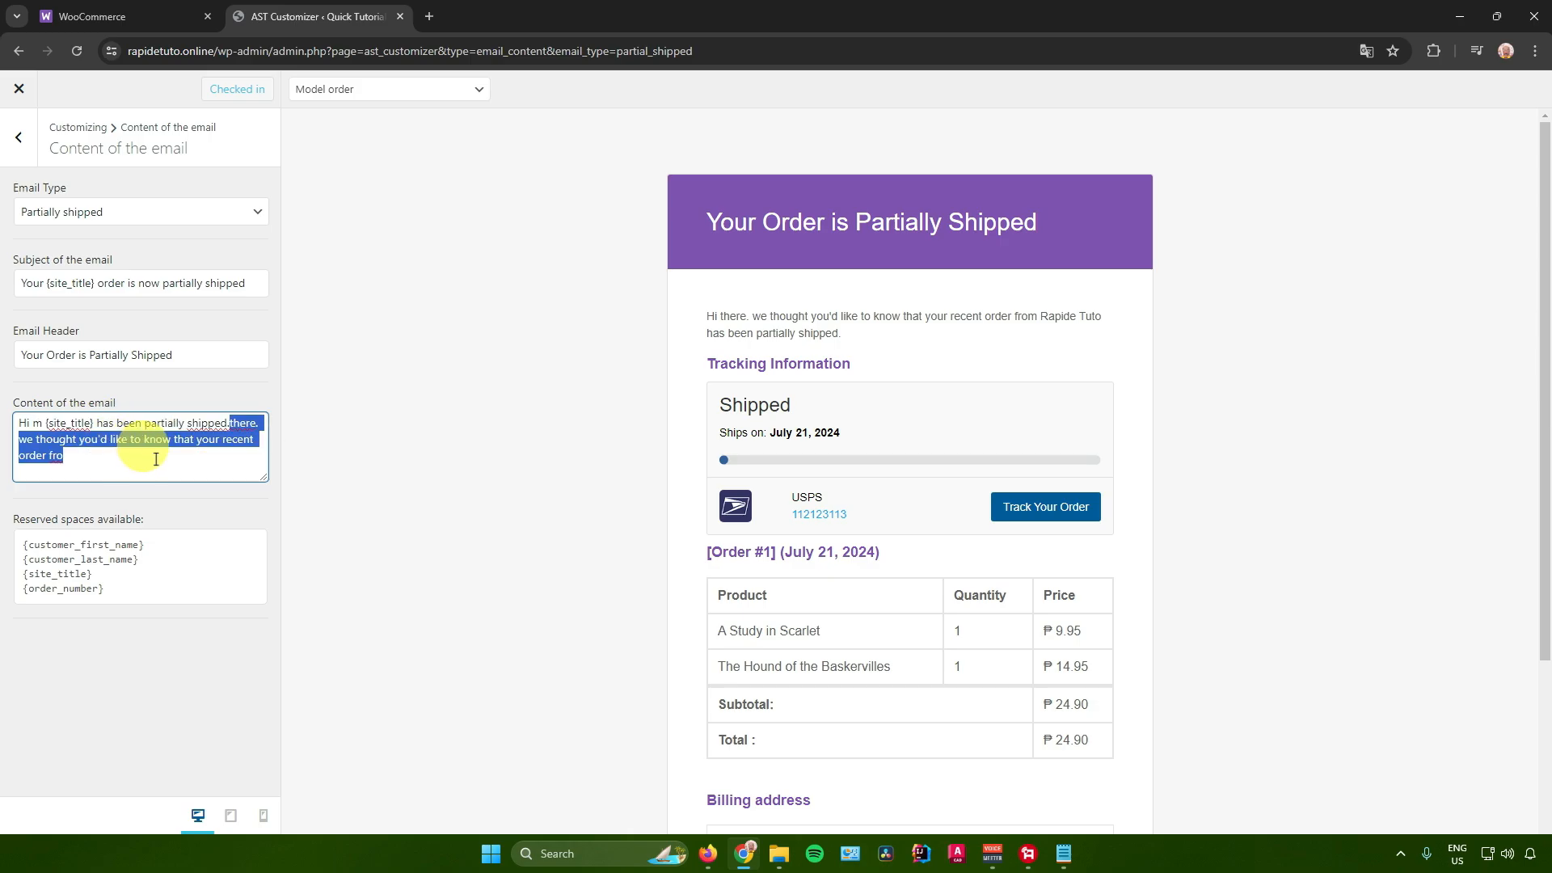
pyautogui.click(206, 488)
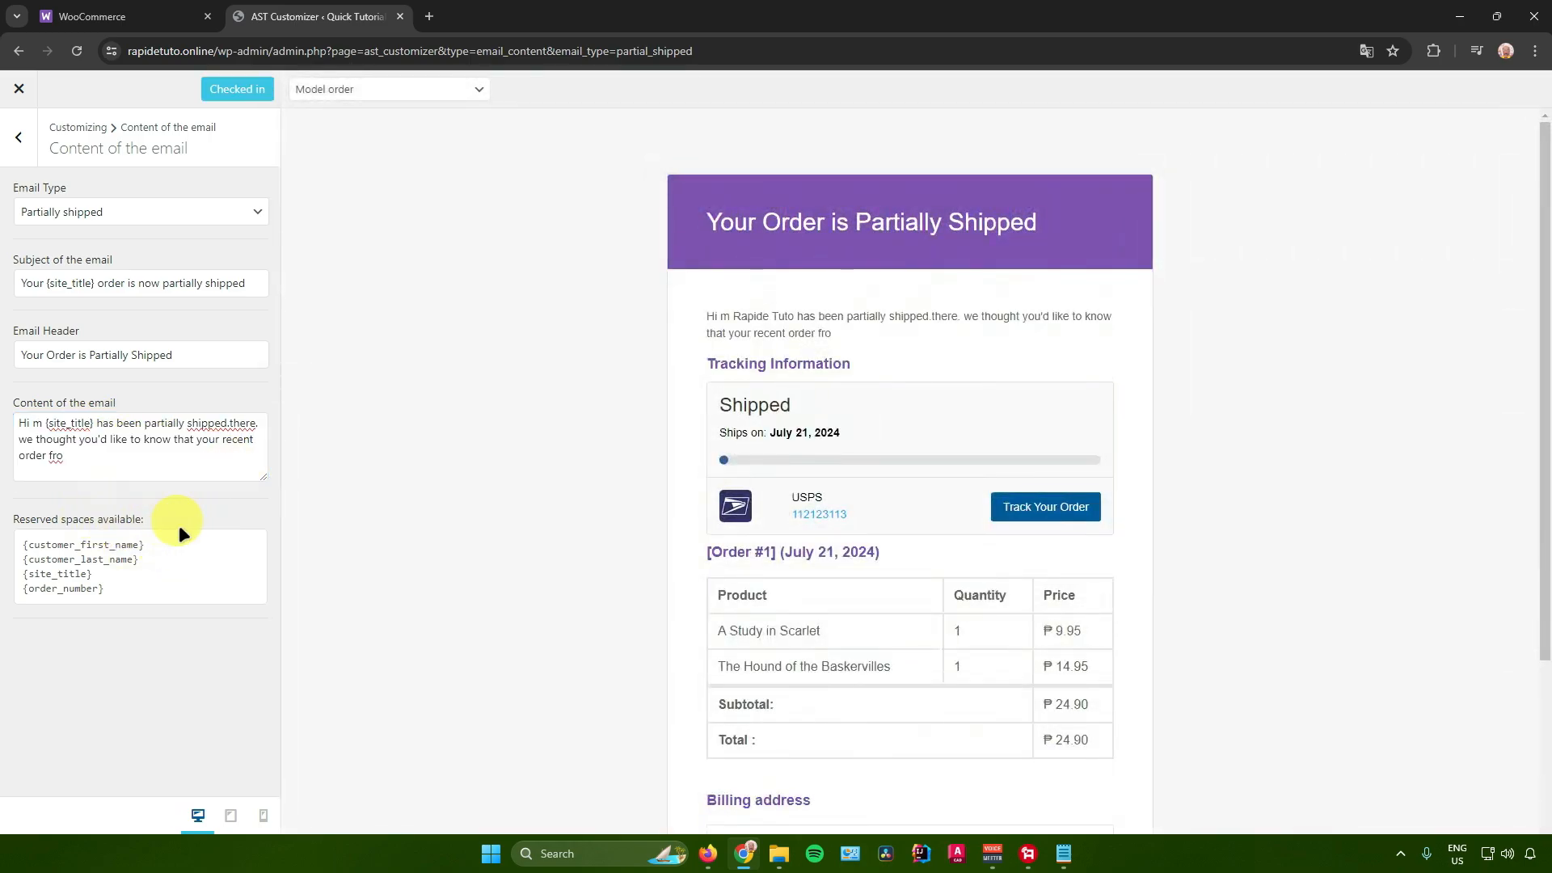
pyautogui.scroll(-3, 624, 541)
pyautogui.scroll(3, 623, 541)
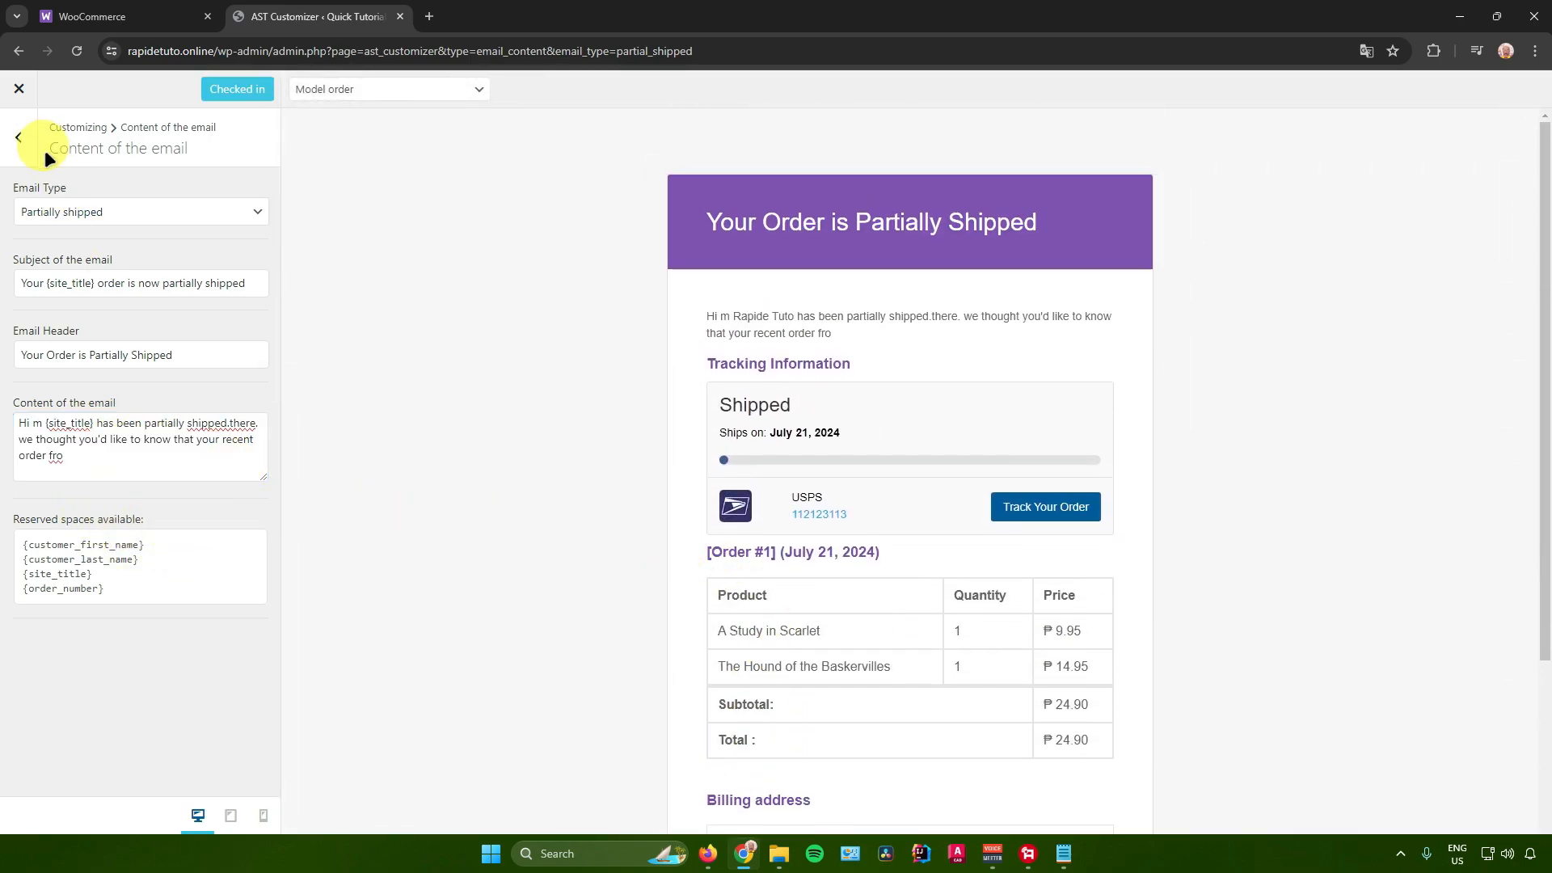
pyautogui.click(18, 137)
pyautogui.click(18, 89)
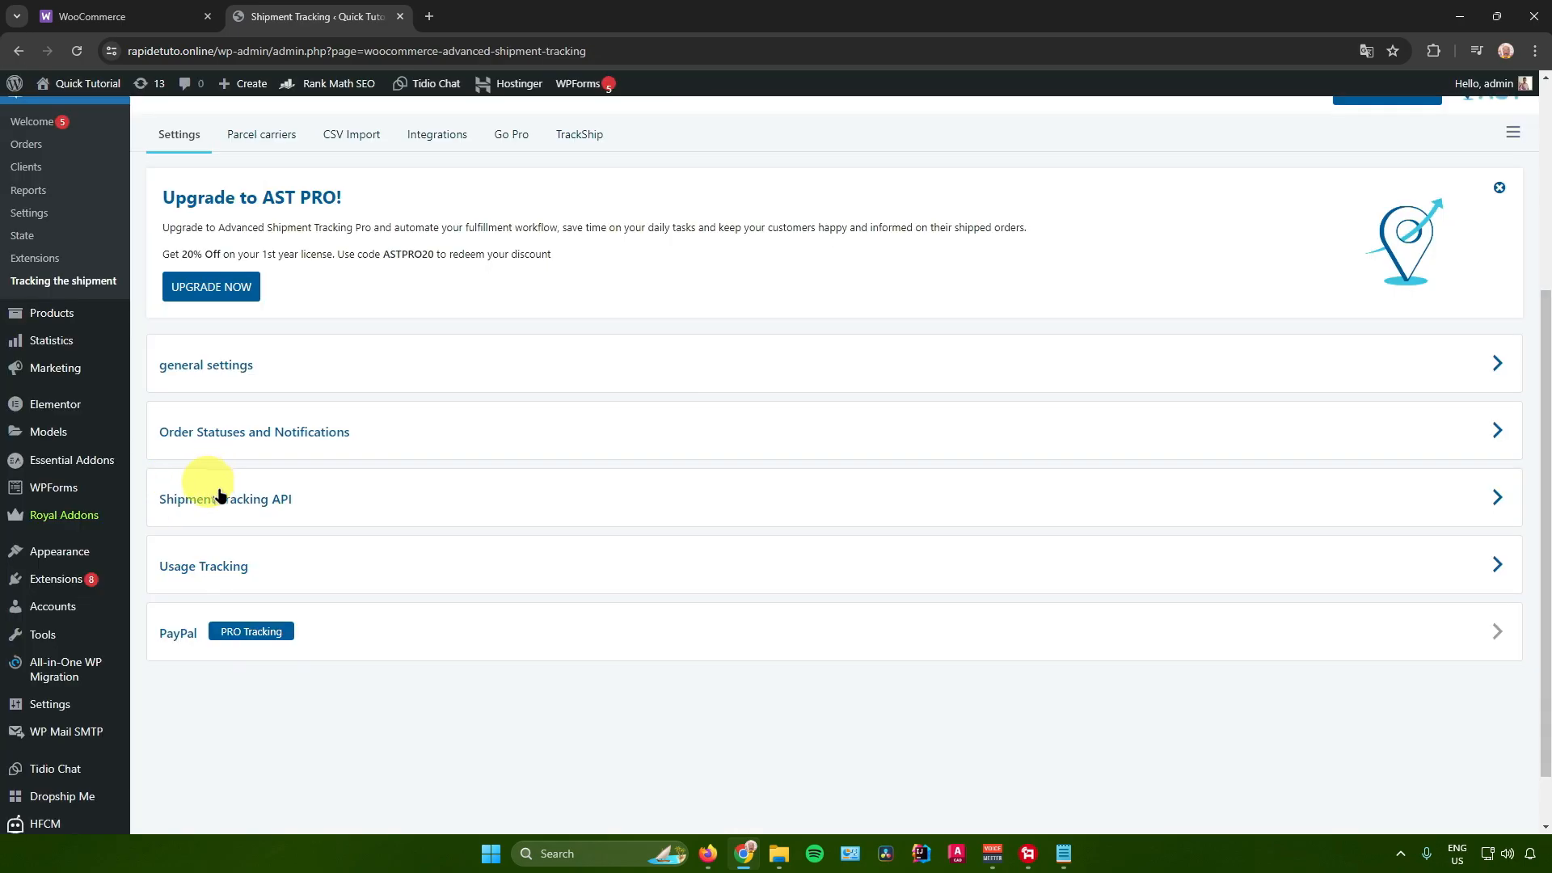
# - View the Shipment Tracking API date format options and the Usage Tracking sign-up options
pyautogui.click(340, 499)
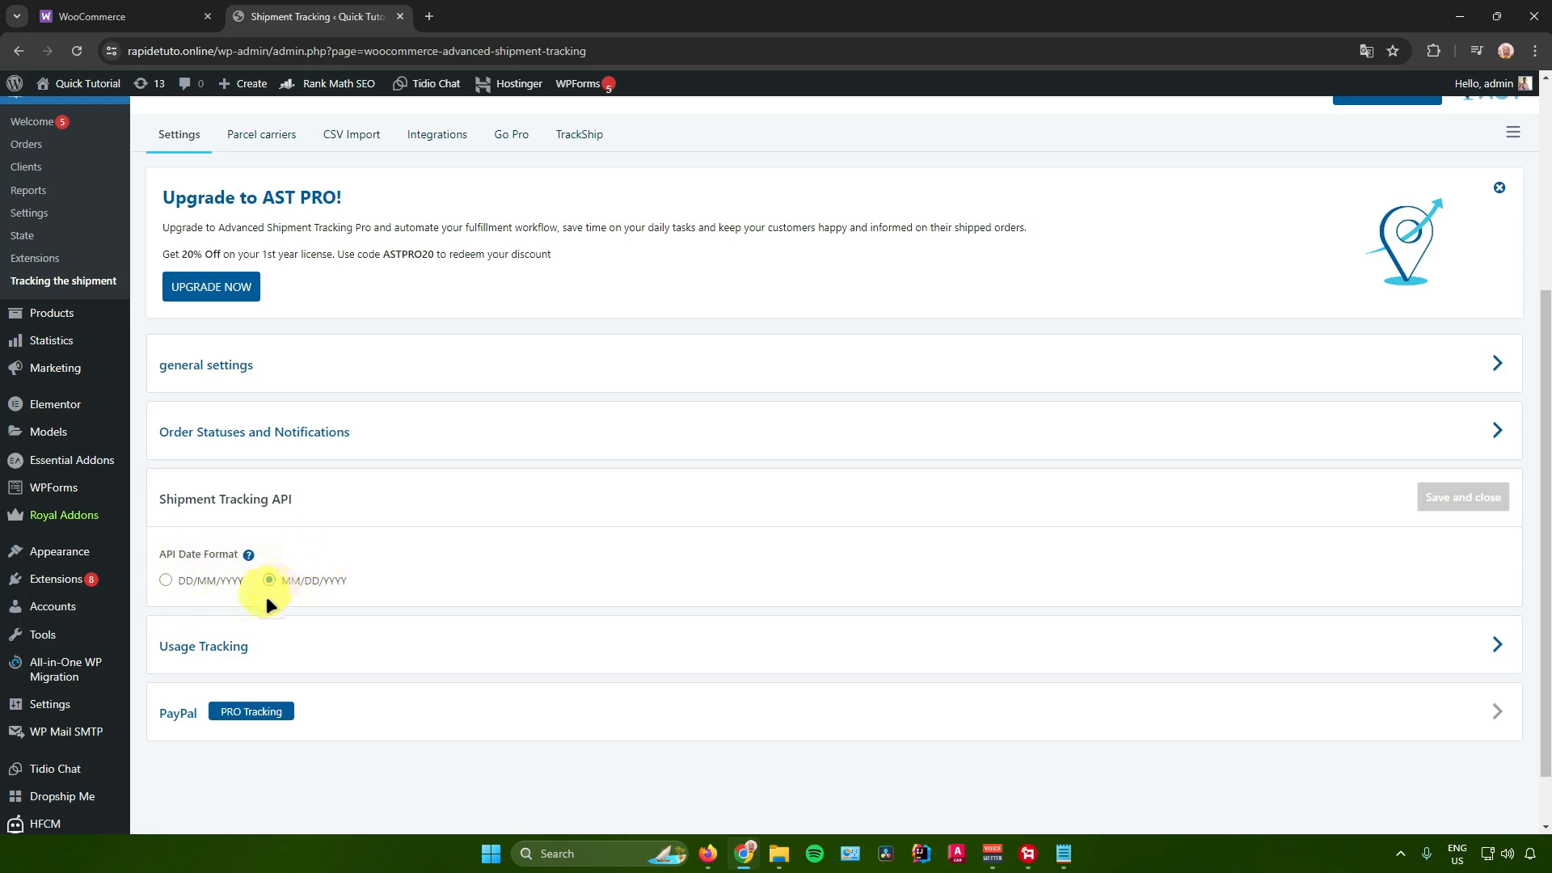
pyautogui.click(325, 509)
pyautogui.click(315, 567)
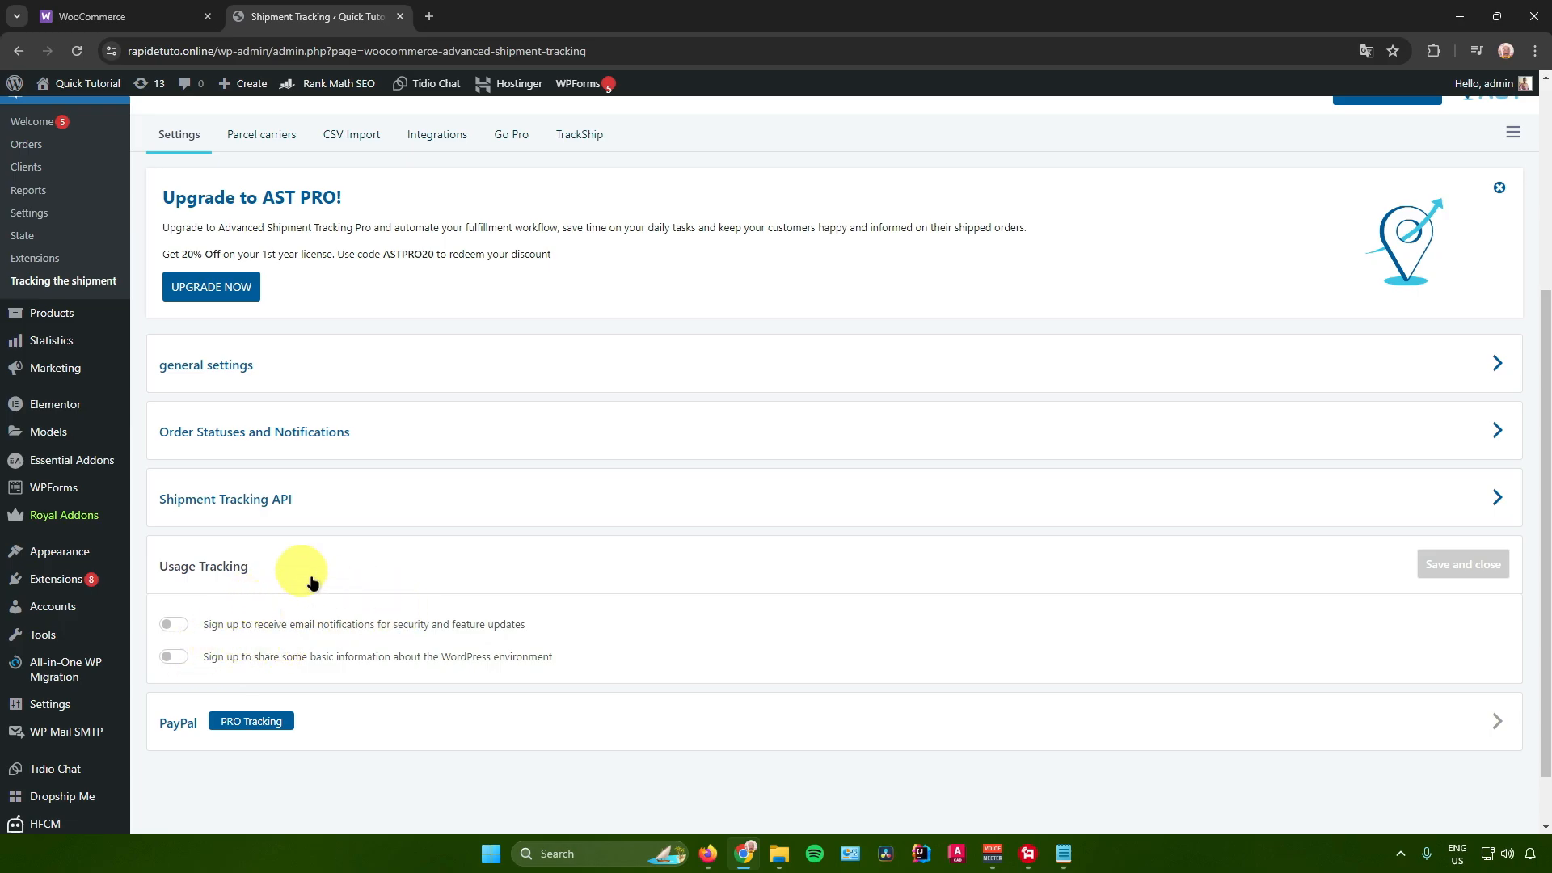
# - Open the list of available parcel carriers and add DHL Parcel (United States) to the store's carriers
pyautogui.scroll(5, 306, 572)
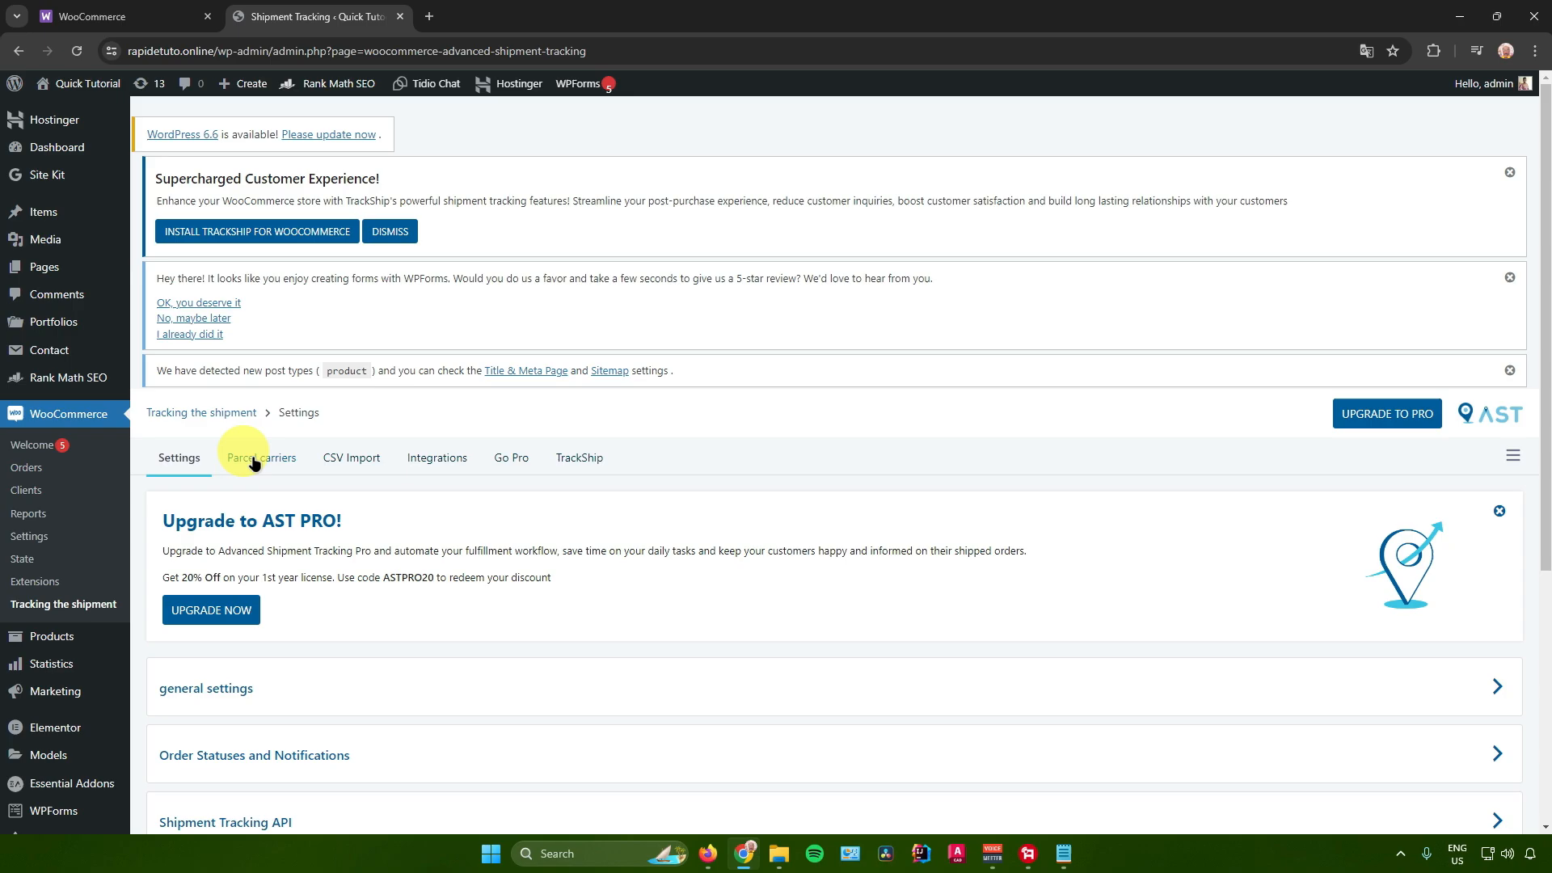
pyautogui.click(253, 459)
pyautogui.scroll(-2, 566, 543)
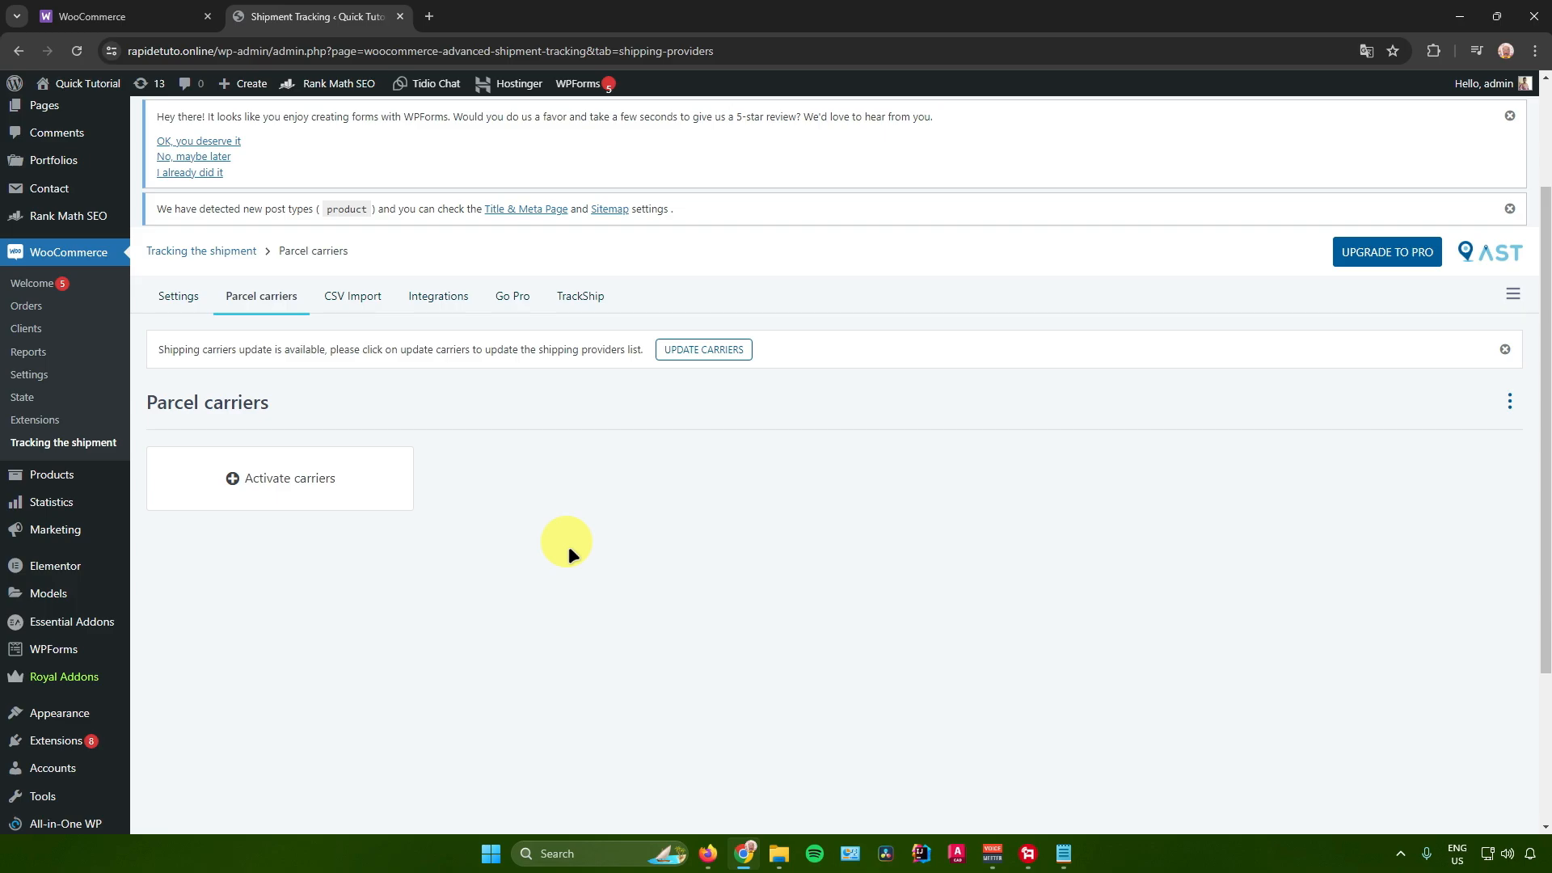
pyautogui.click(303, 482)
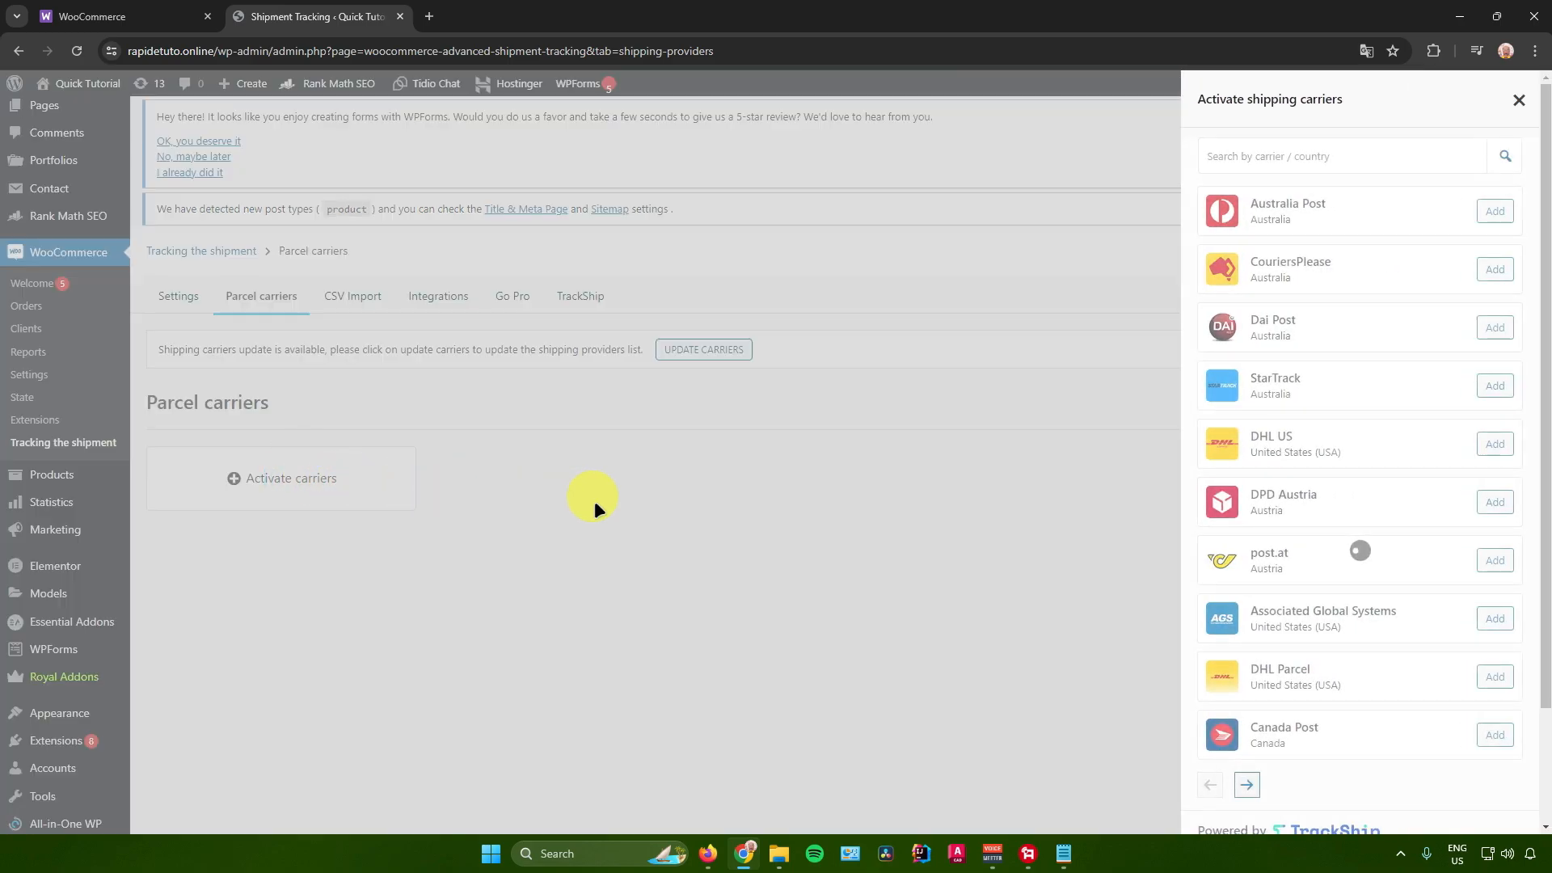
pyautogui.scroll(-2, 1298, 507)
pyautogui.scroll(2, 1298, 508)
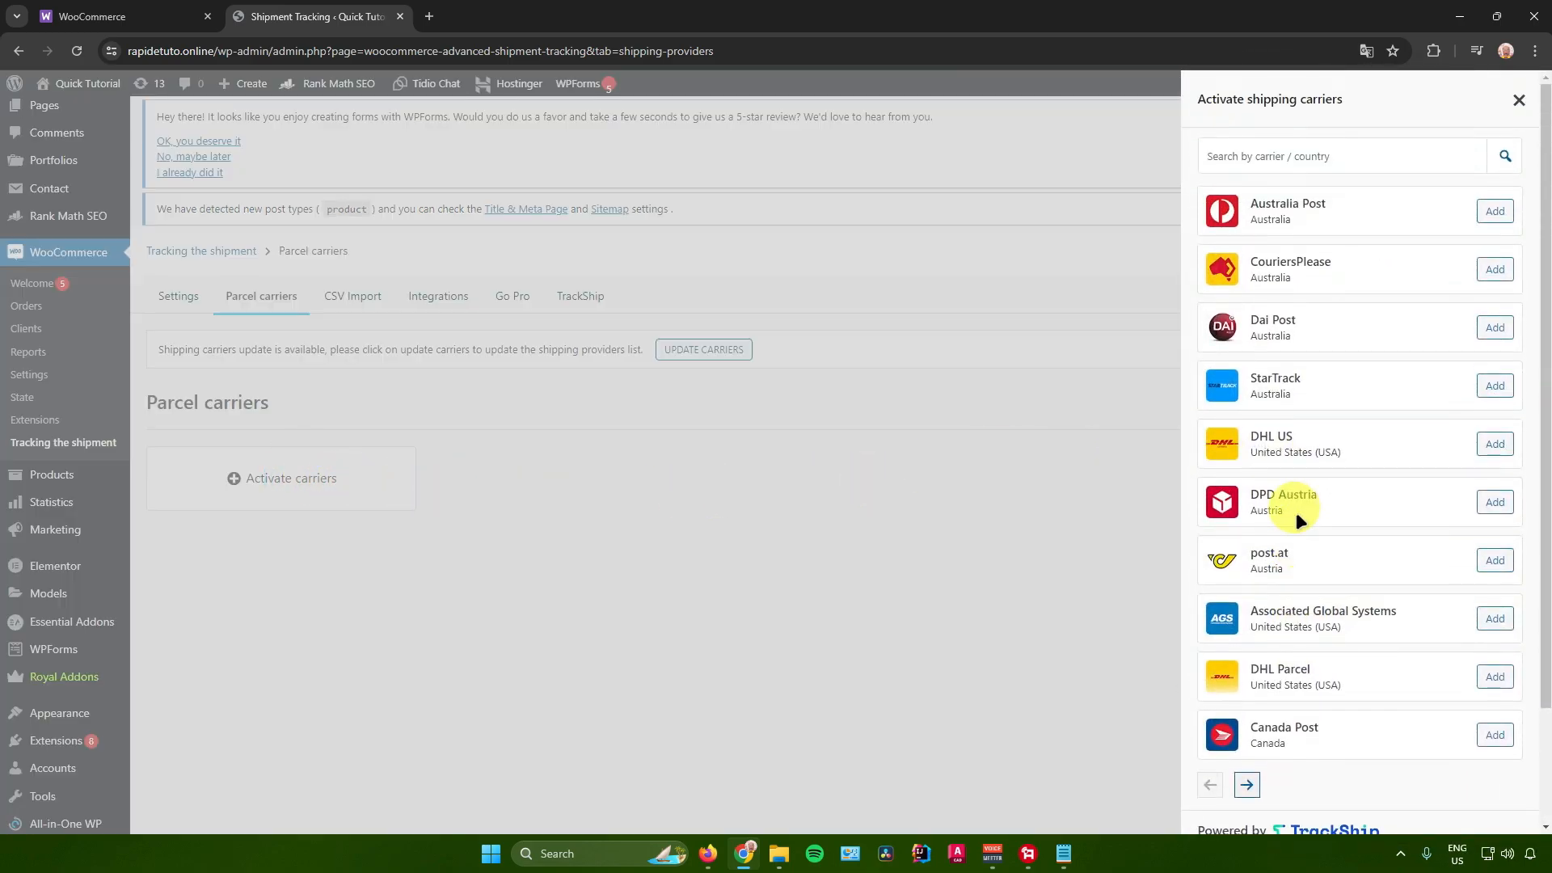
pyautogui.scroll(-2, 1297, 516)
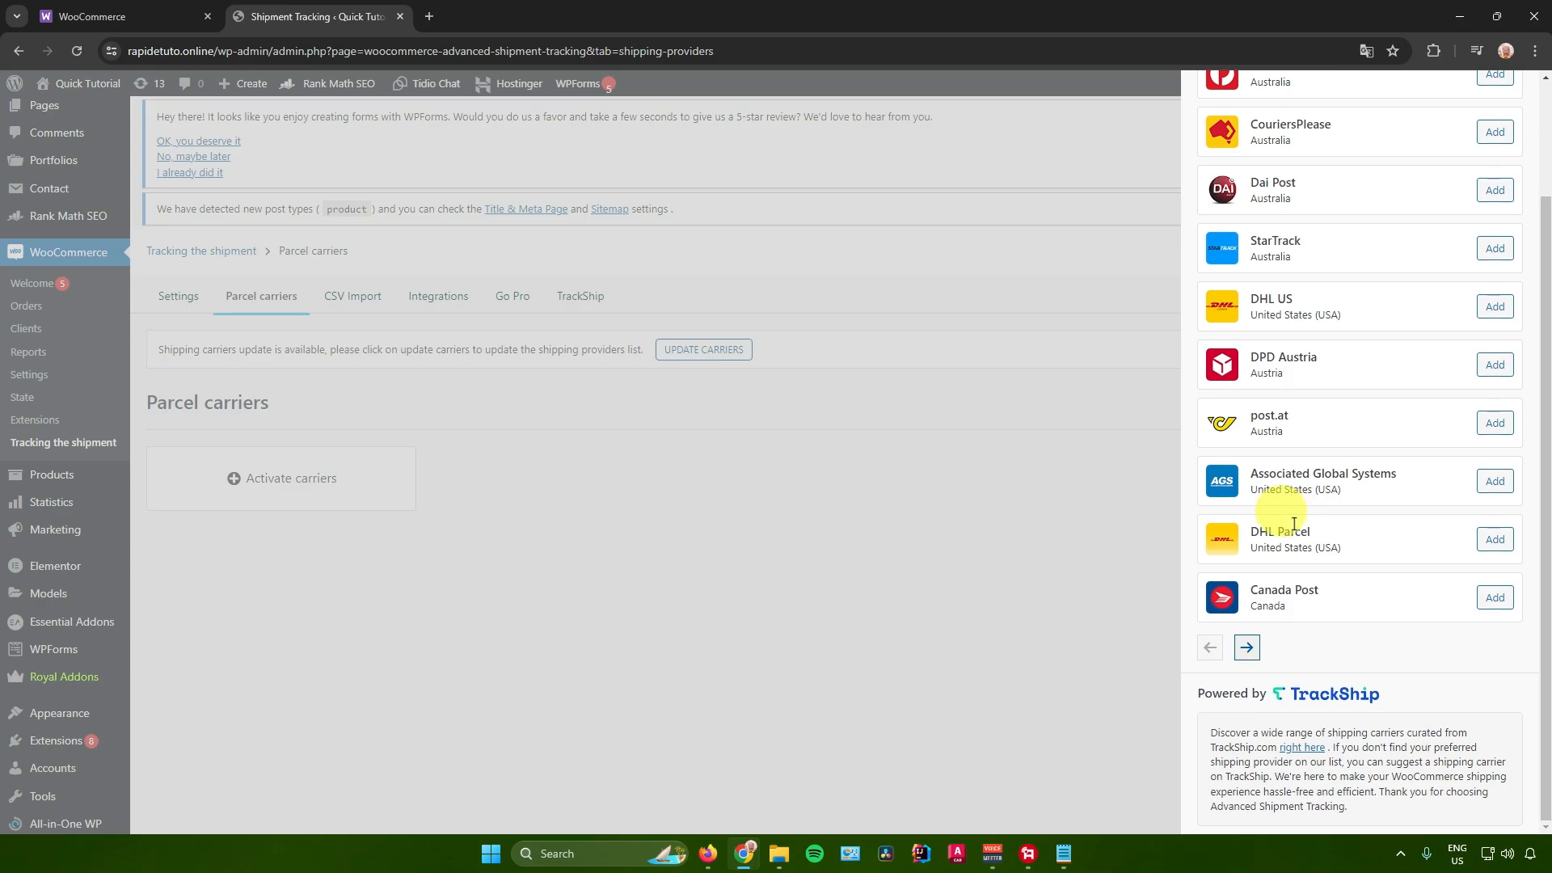
pyautogui.scroll(2, 1298, 508)
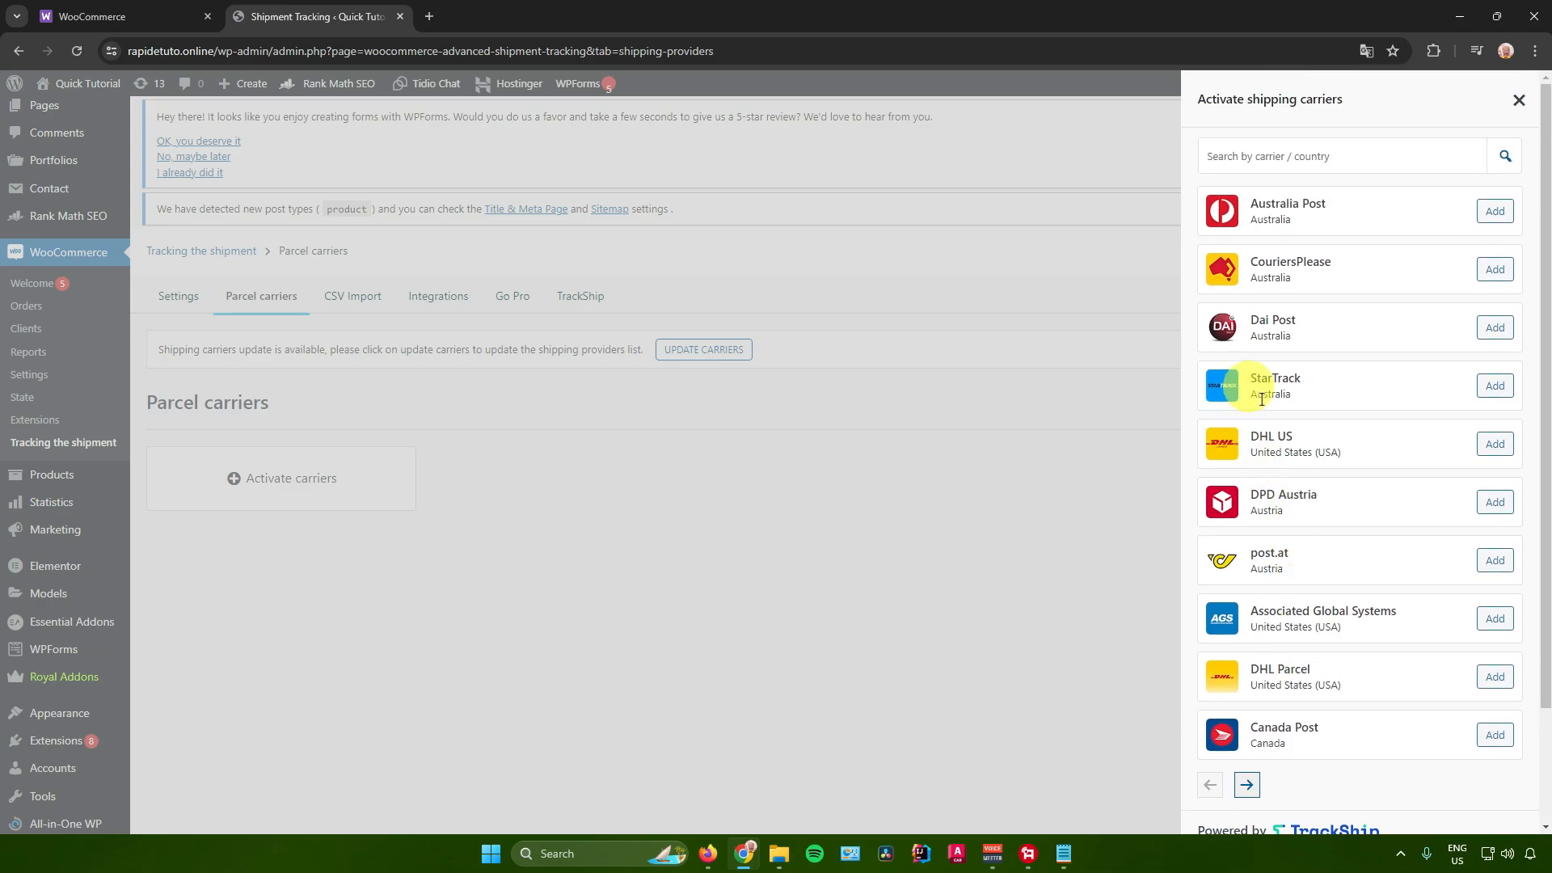
pyautogui.scroll(-1, 1336, 444)
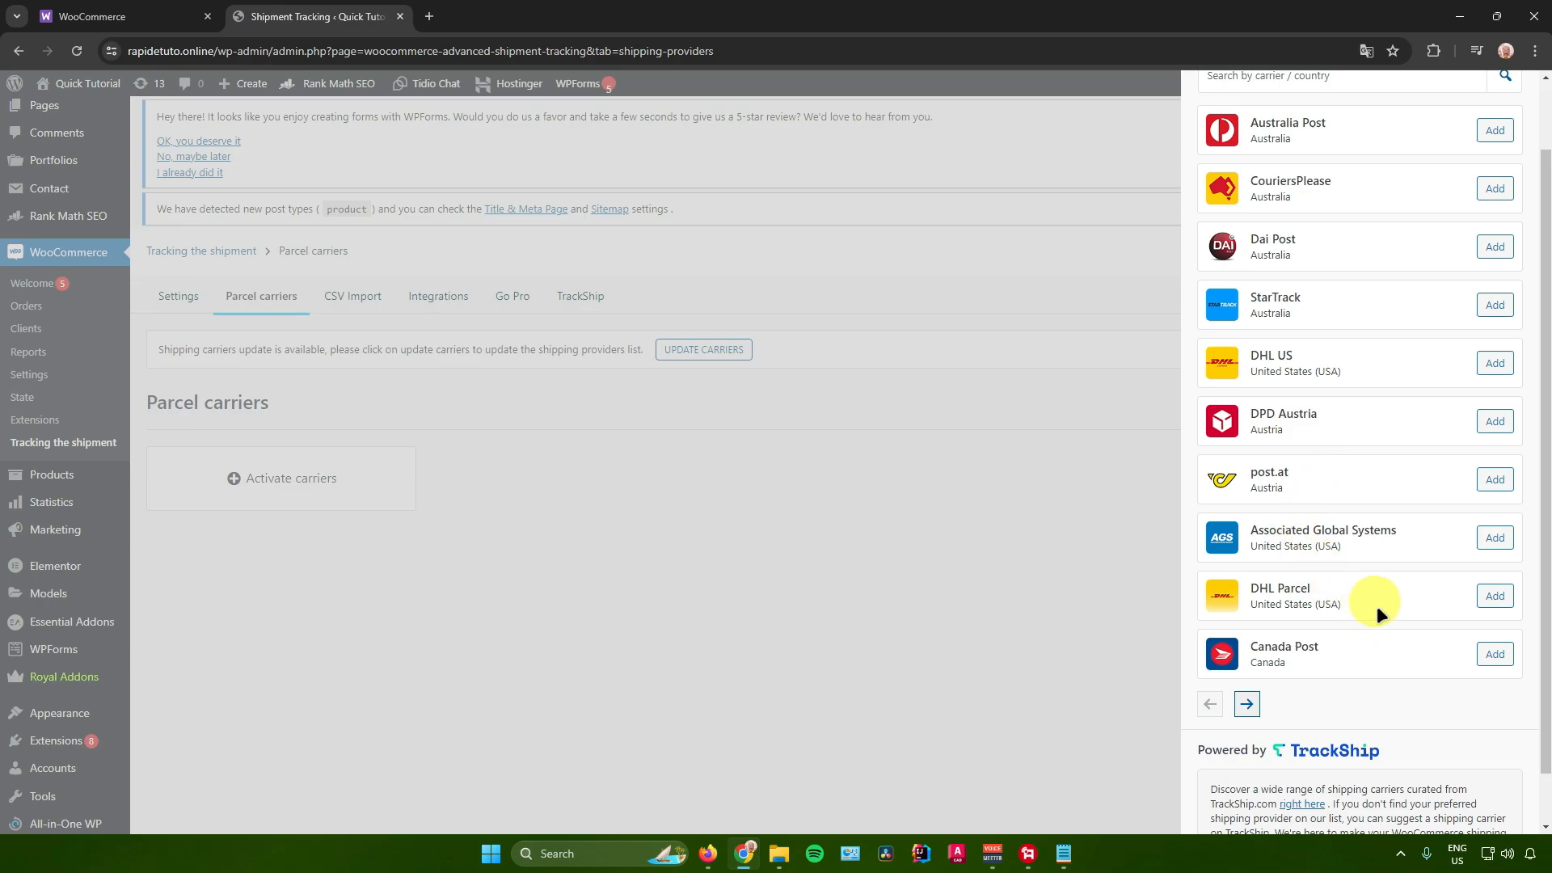
pyautogui.click(1493, 597)
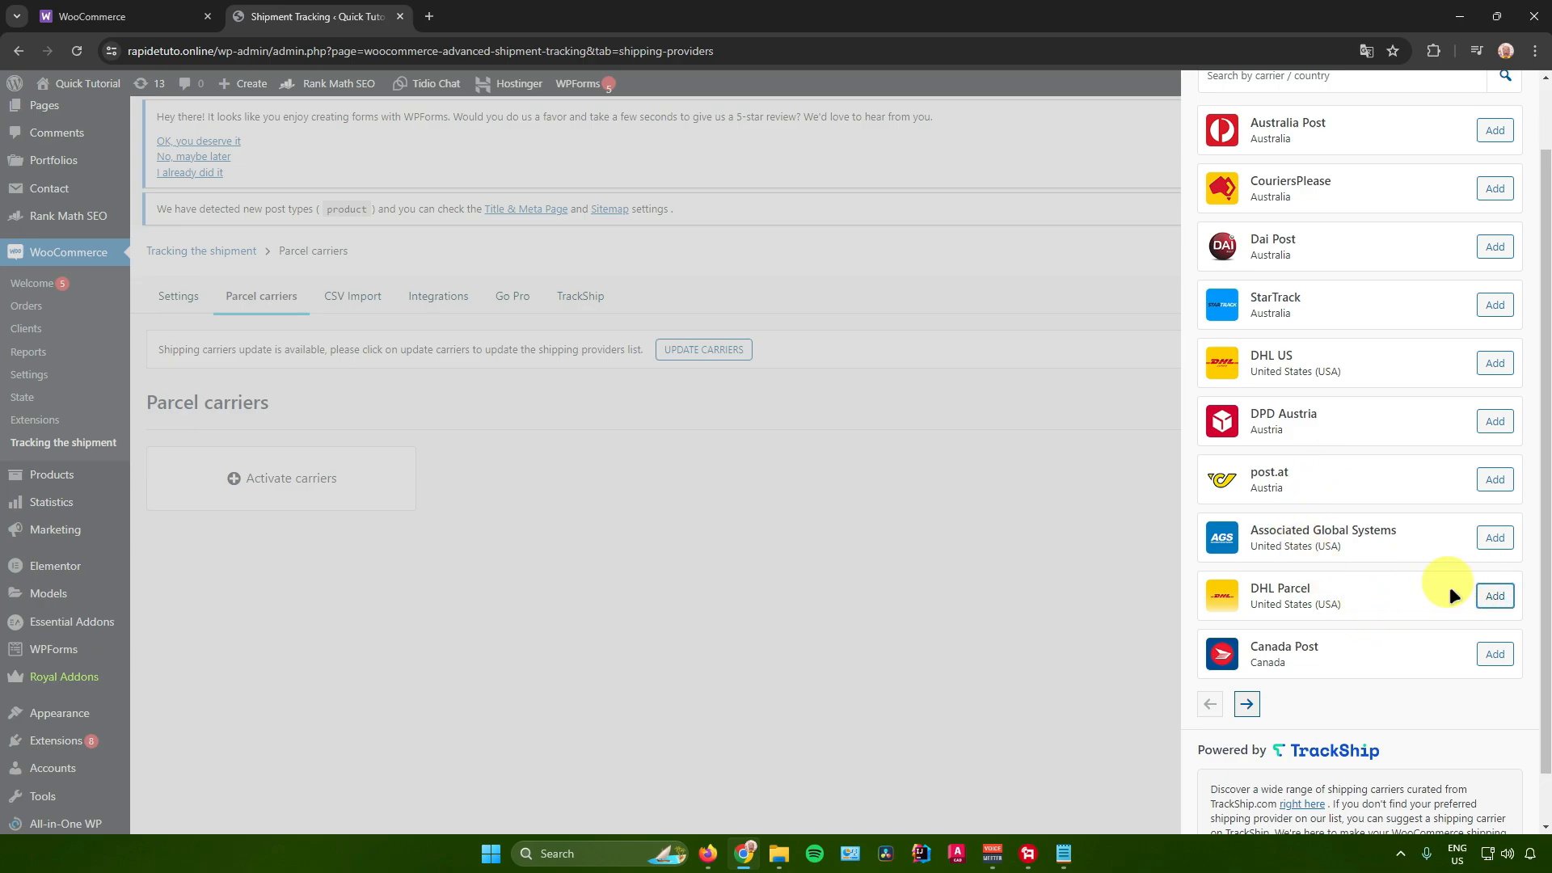
# - Search the shipping carriers for "fedex", add the general FedEx carrier, and close the carrier list
pyautogui.click(1244, 700)
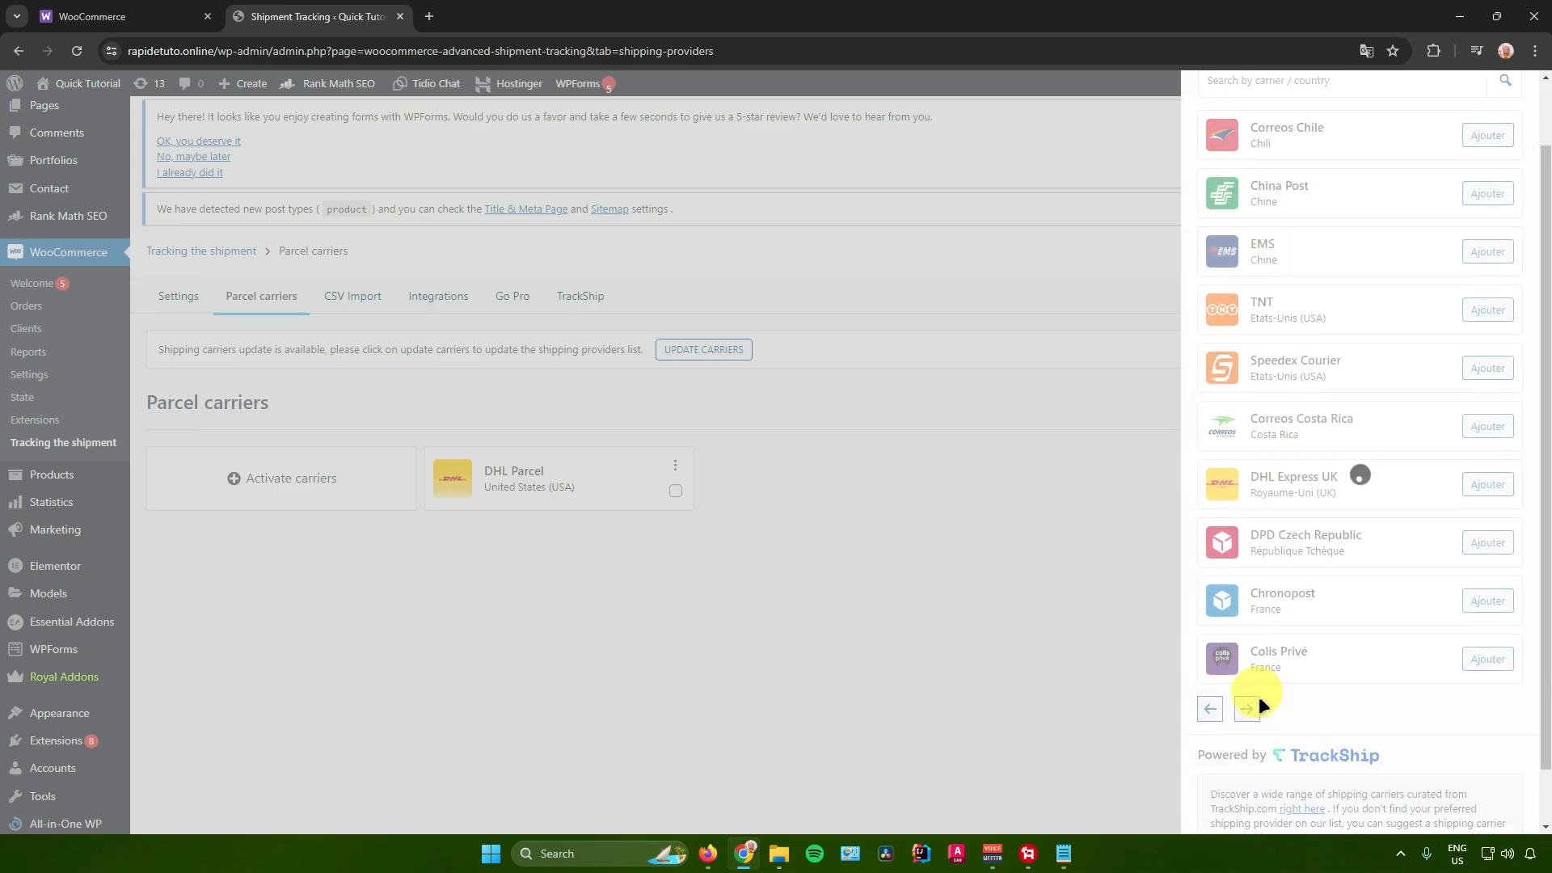
pyautogui.scroll(1, 1302, 659)
pyautogui.scroll(-2, 1322, 637)
pyautogui.scroll(2, 1313, 566)
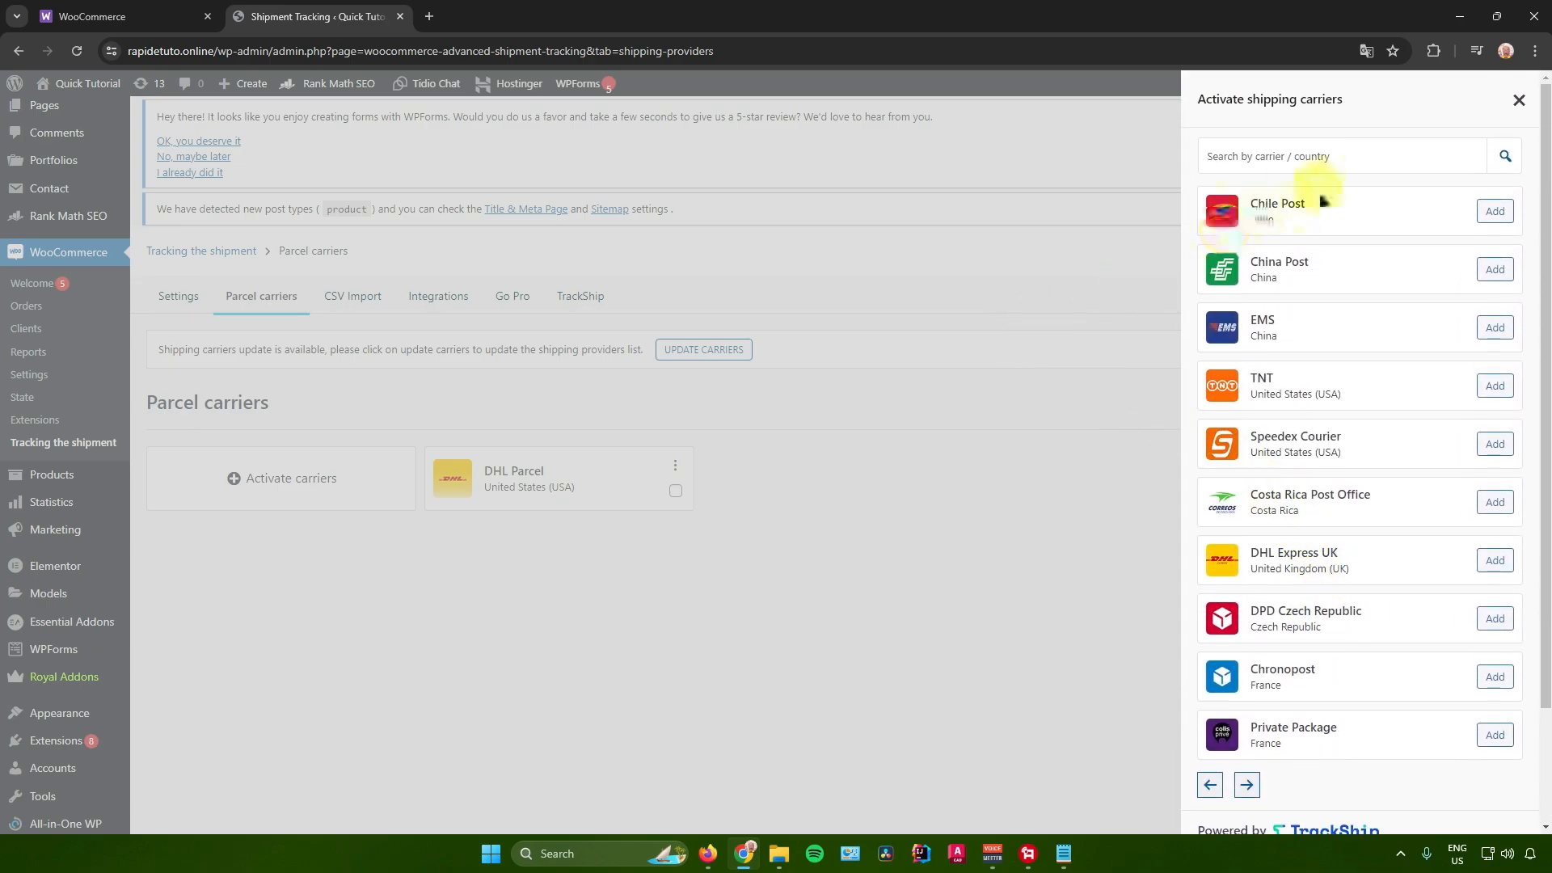
pyautogui.click(1291, 156)
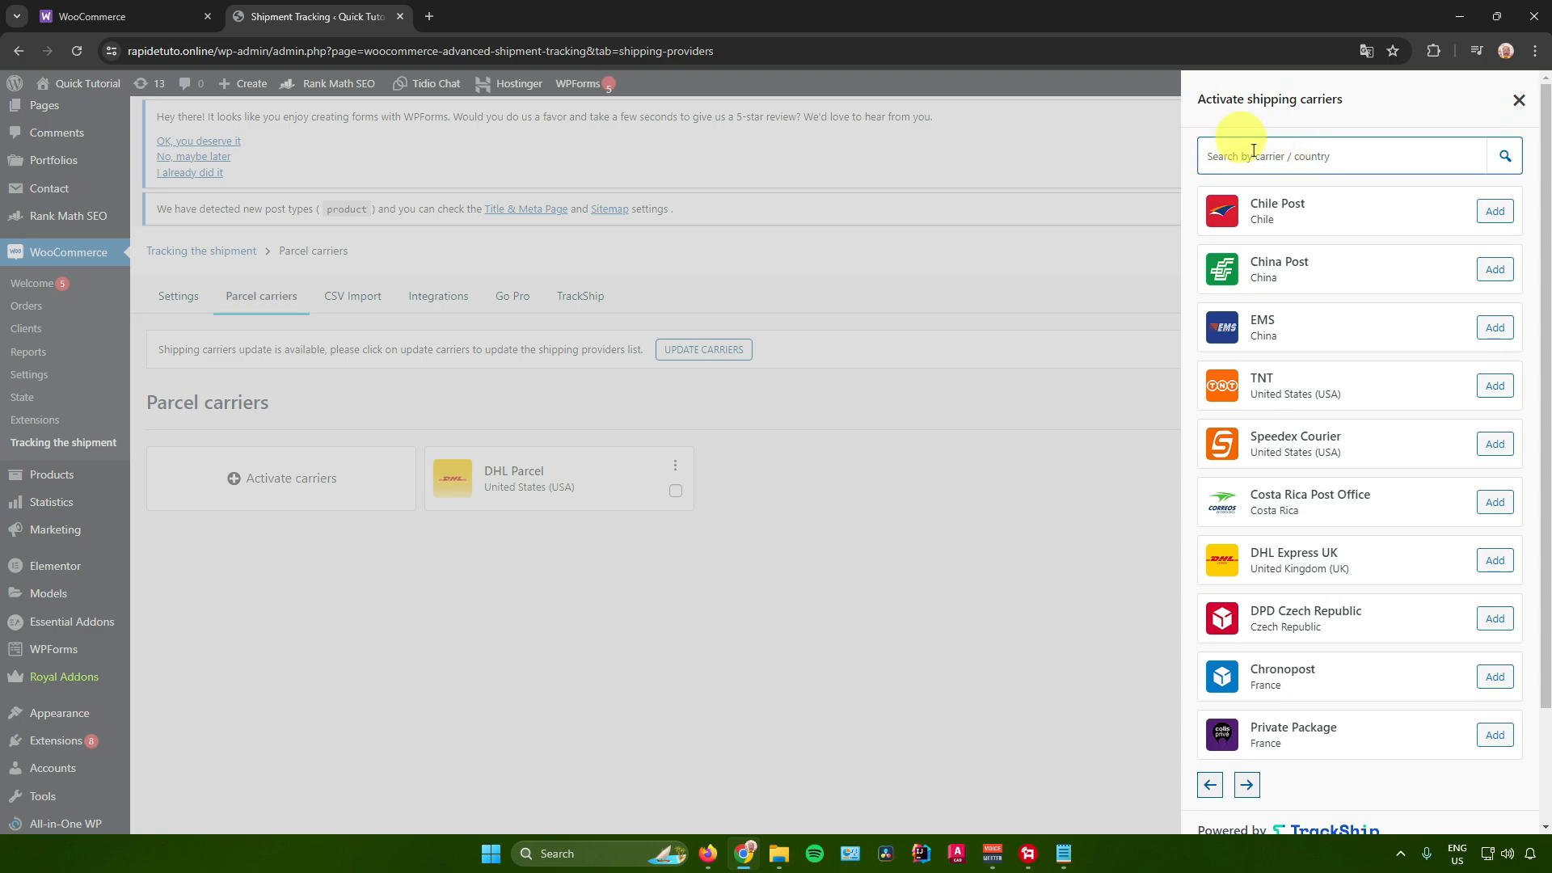
pyautogui.write('fedex')
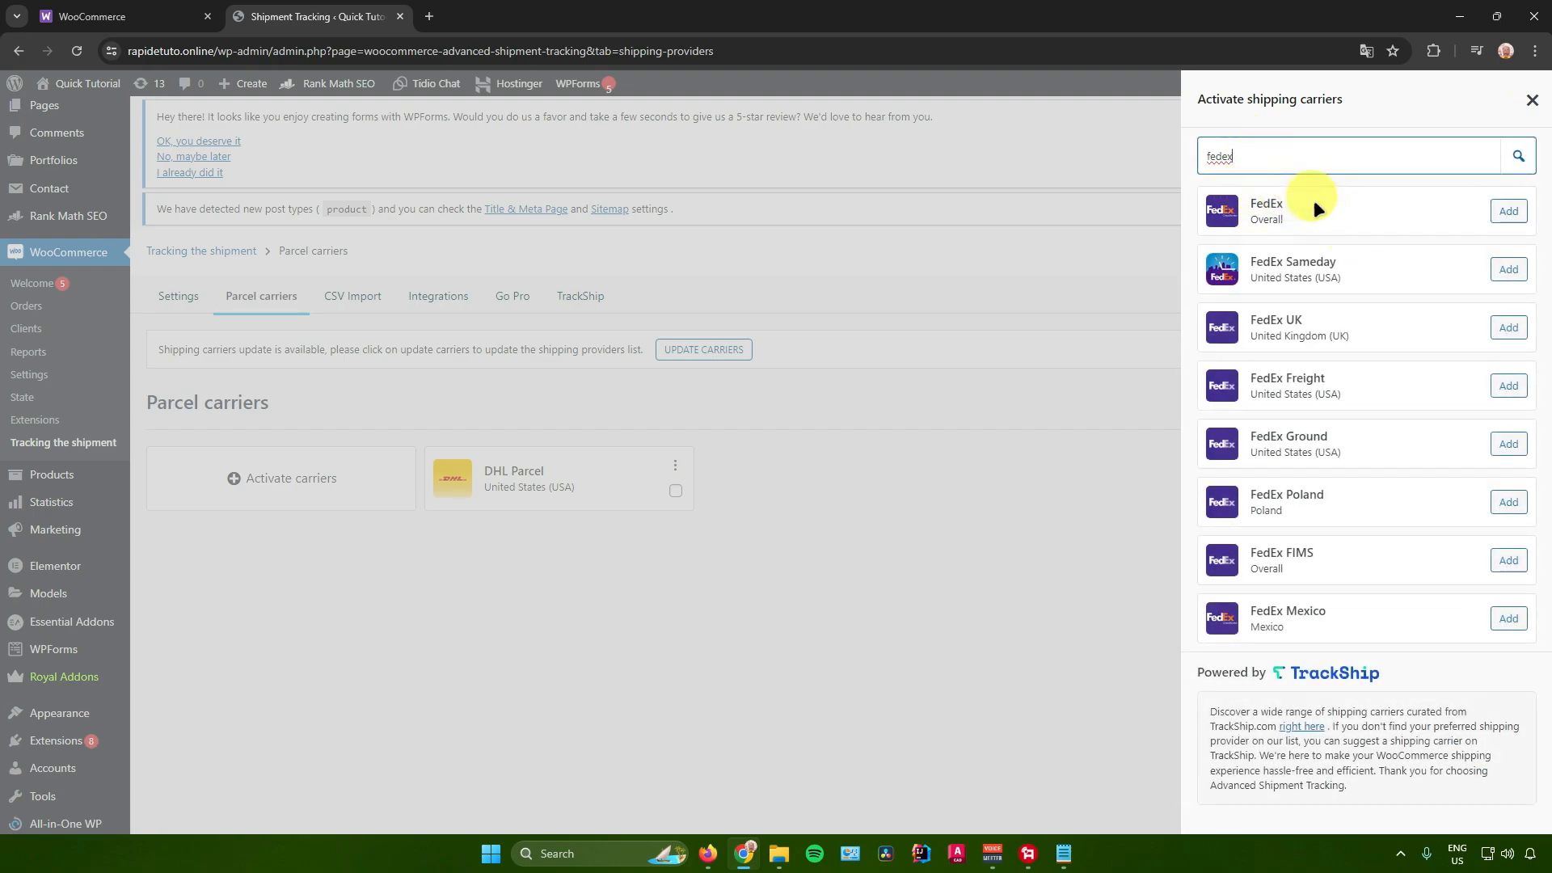
pyautogui.click(1508, 211)
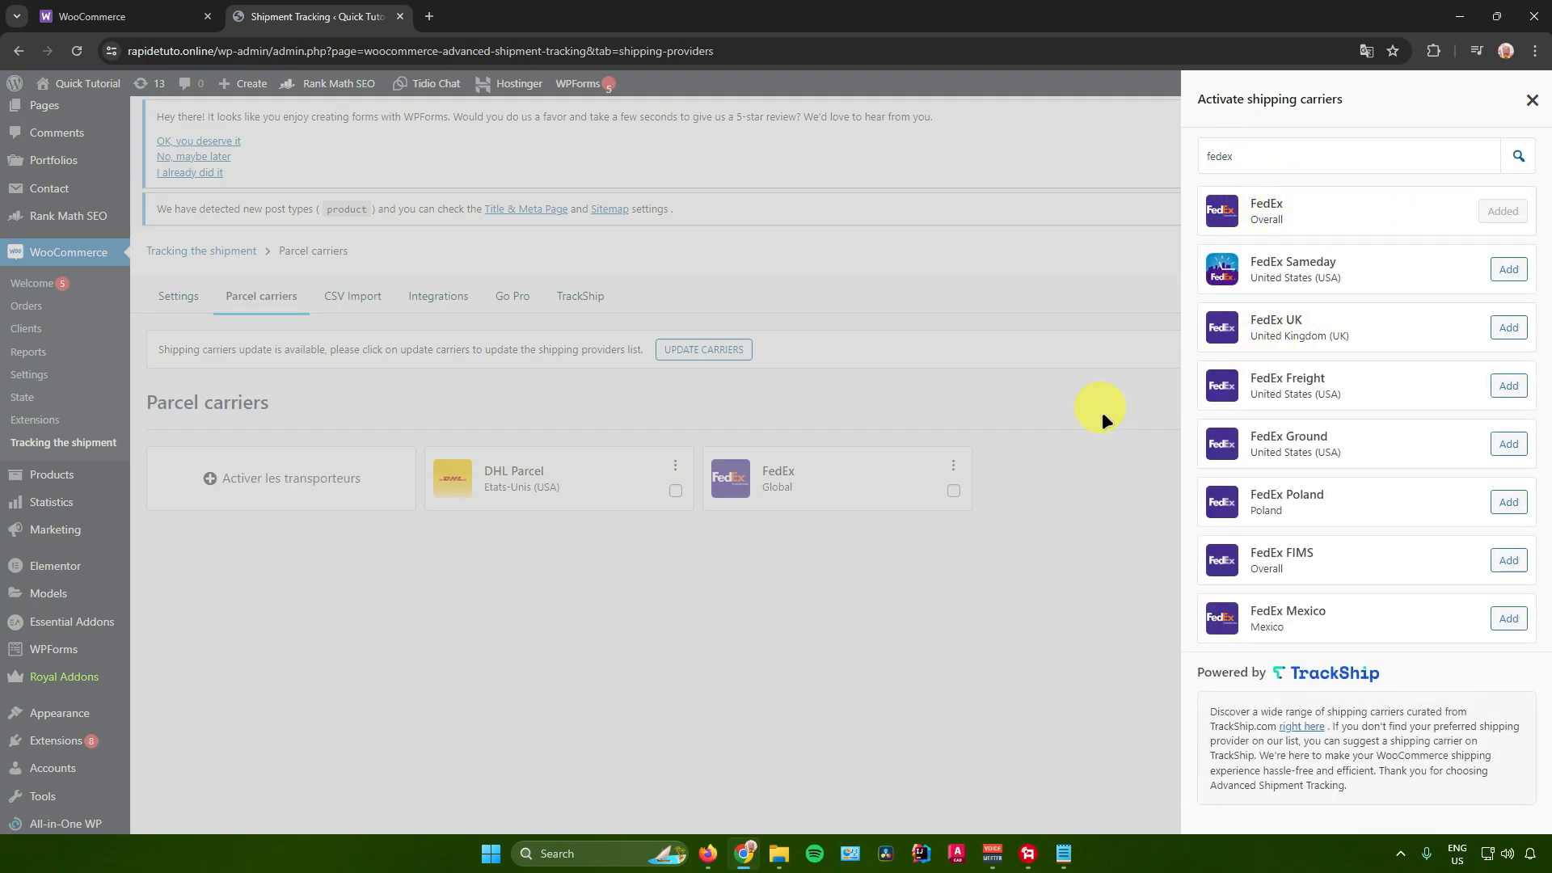
pyautogui.click(1532, 101)
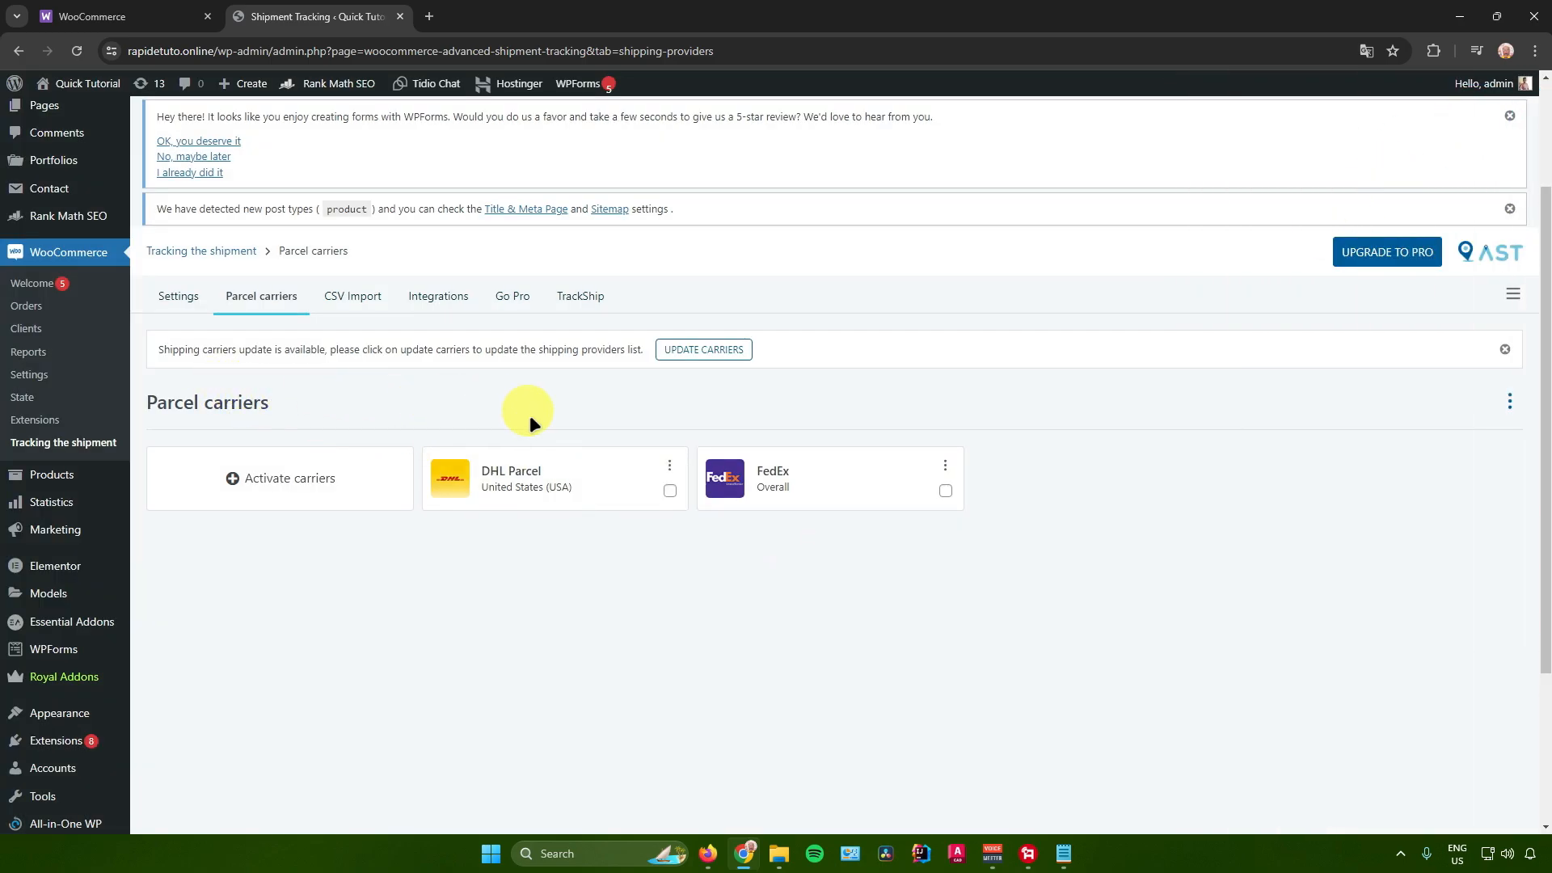
# - Select the DHL Parcel and FedEx carriers, and clear both selections
pyautogui.click(669, 490)
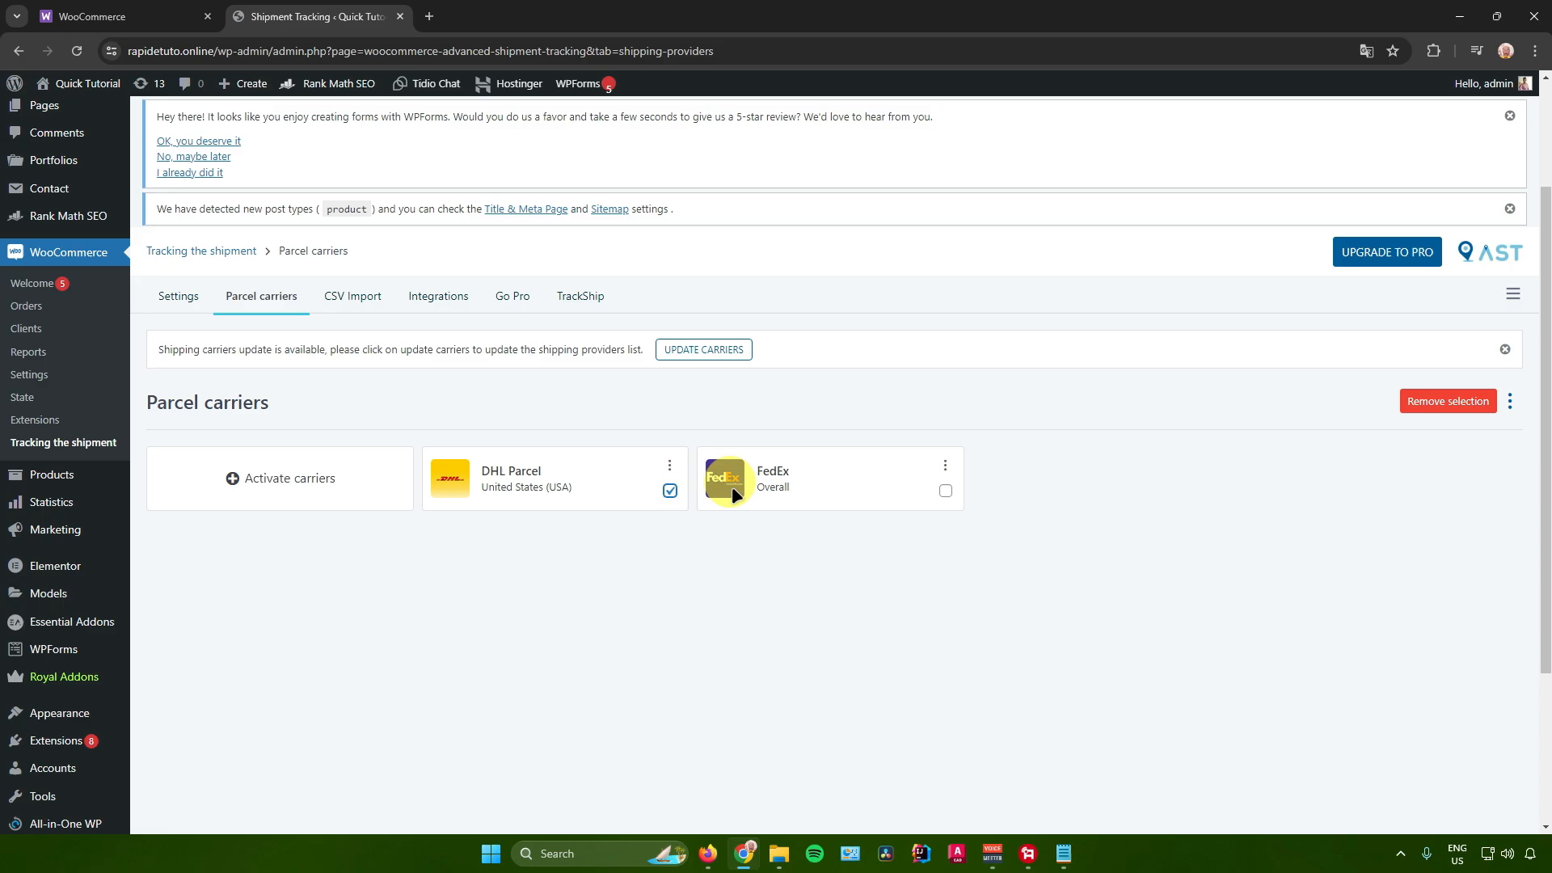
pyautogui.click(945, 491)
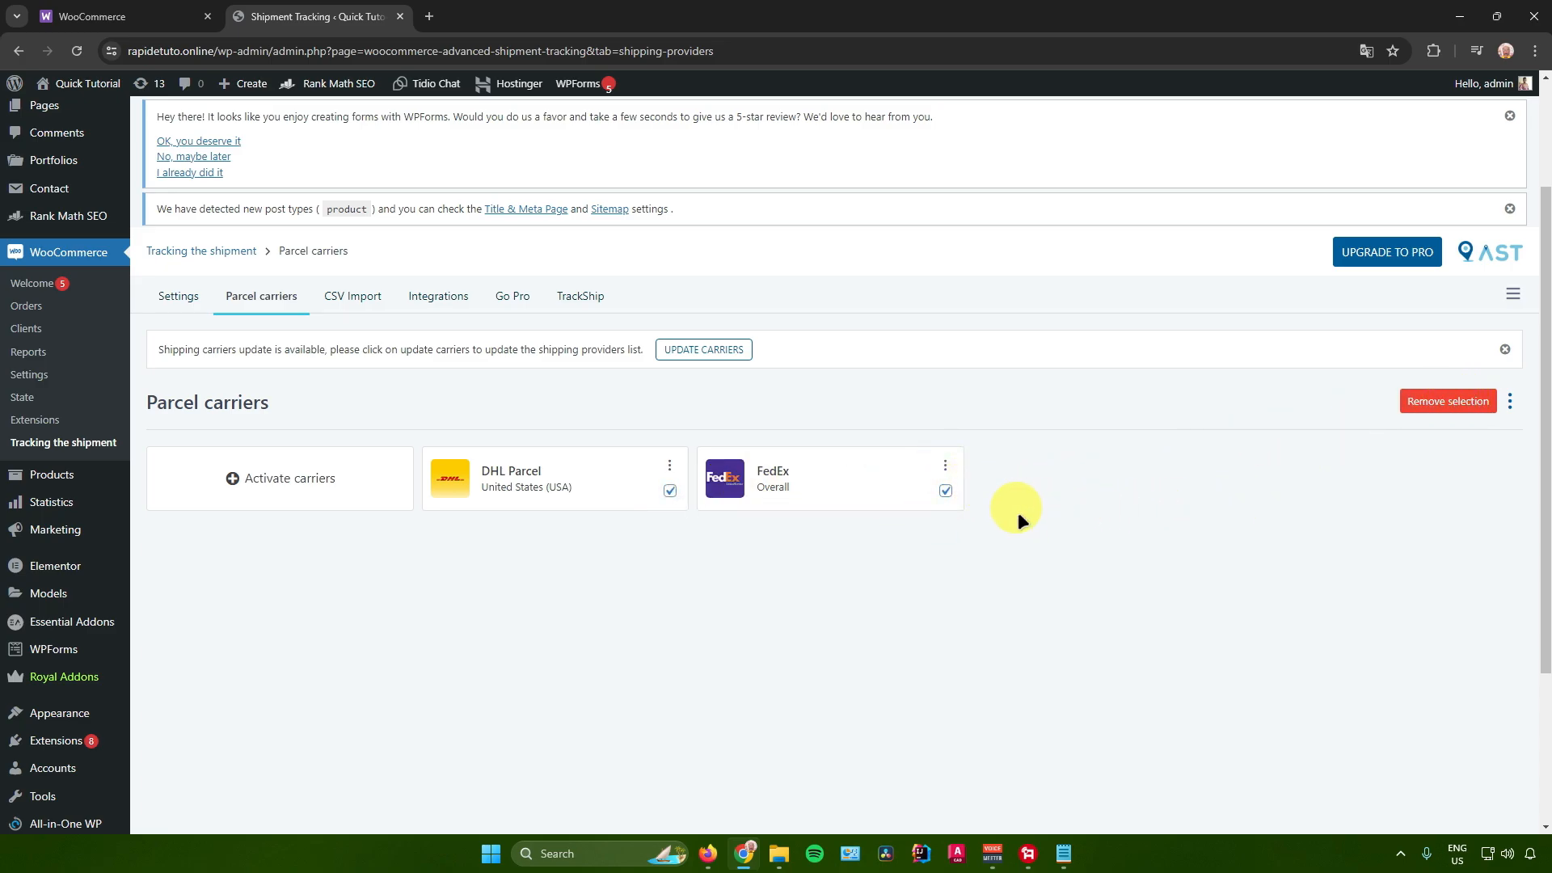
pyautogui.click(946, 491)
pyautogui.click(670, 491)
# - Open CSV Import and review the file upload, shipping date format and tracking replacement options
pyautogui.click(1070, 468)
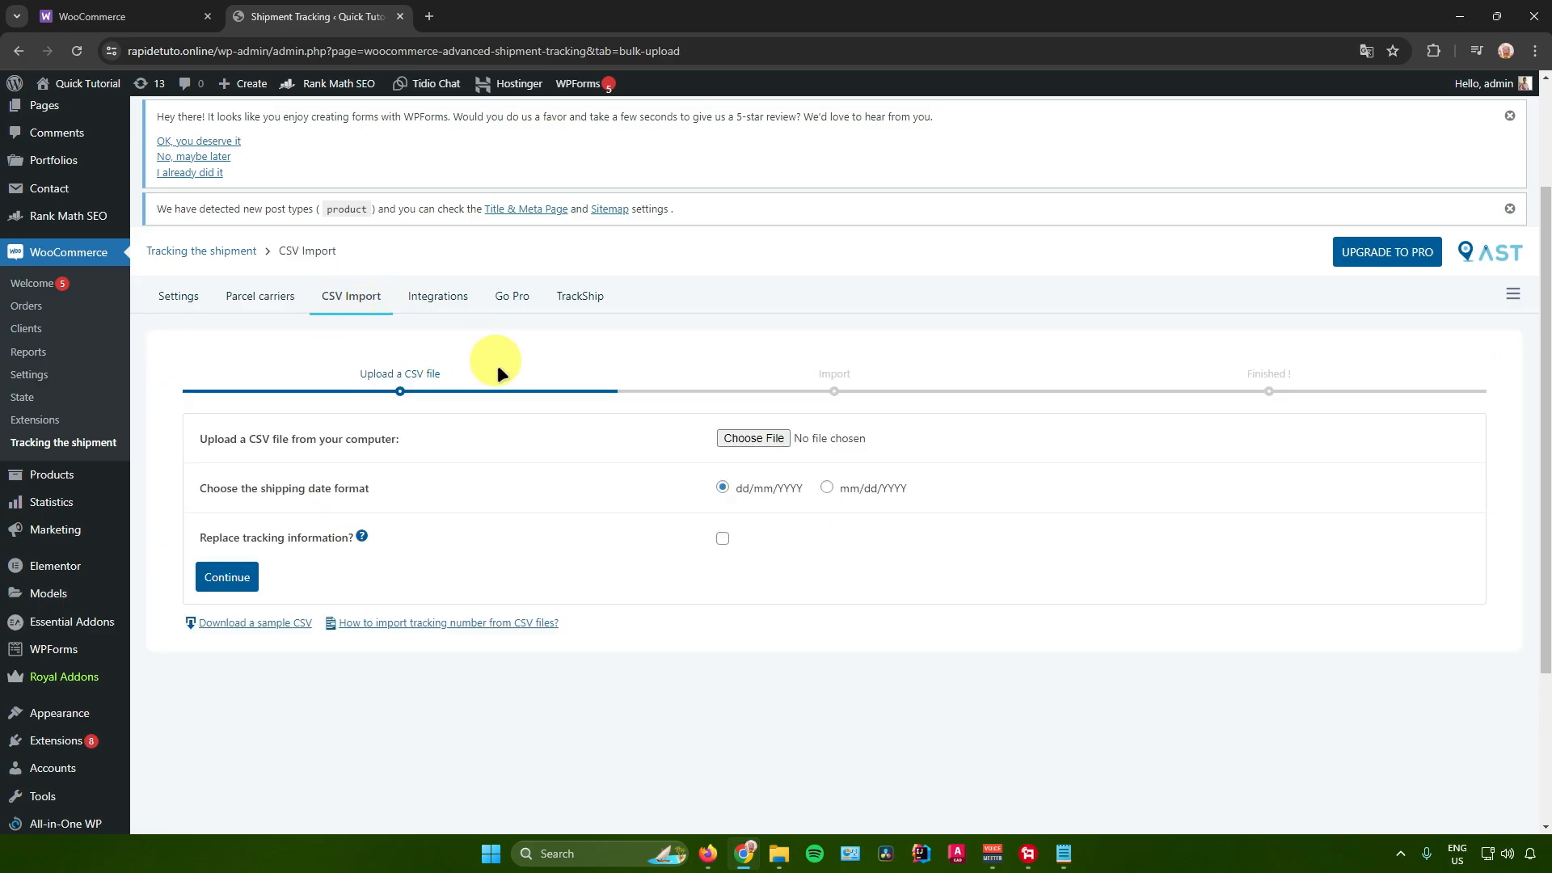
pyautogui.scroll(-2, 513, 376)
pyautogui.scroll(3, 488, 361)
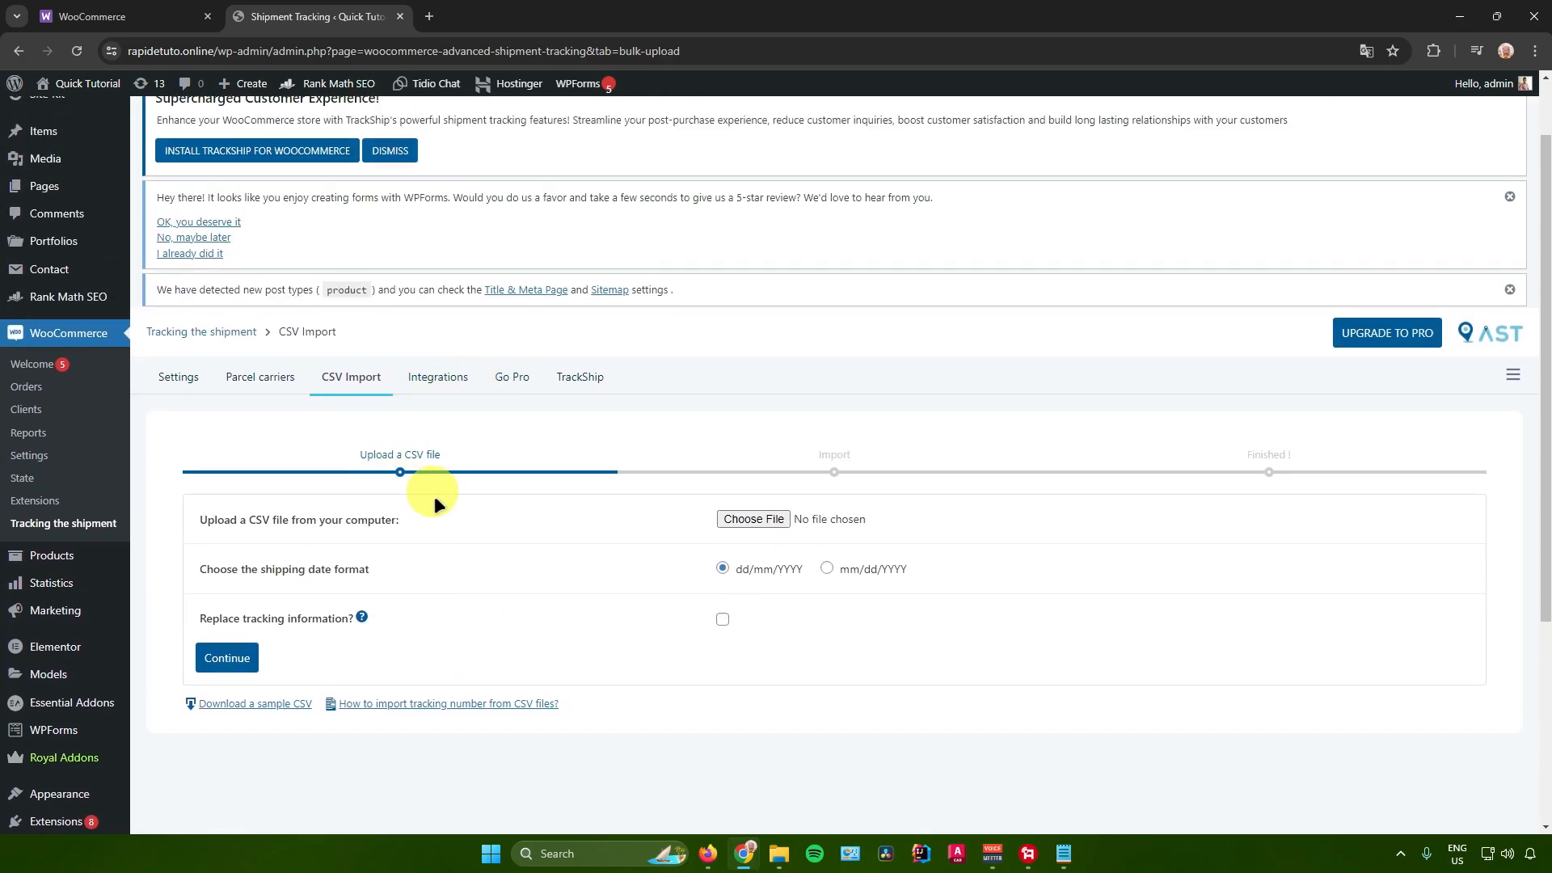
# - Open Integrations and examine the shipping, fulfilment and dropshipping services that Advanced Shipment Tracking works with
pyautogui.scroll(-1, 489, 485)
pyautogui.scroll(-1, 491, 436)
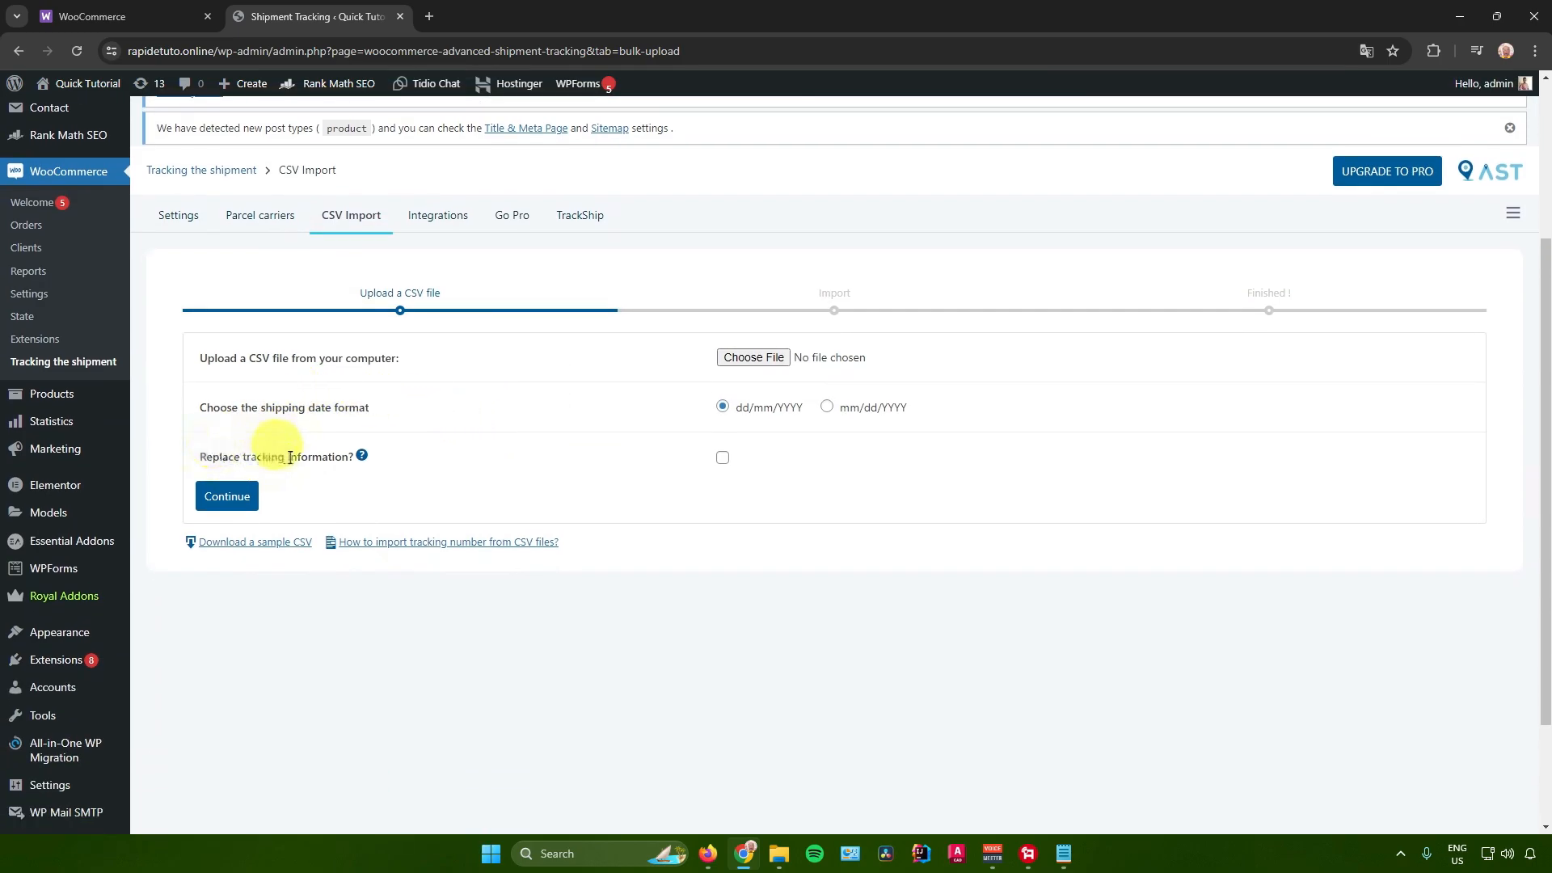
pyautogui.scroll(1, 549, 505)
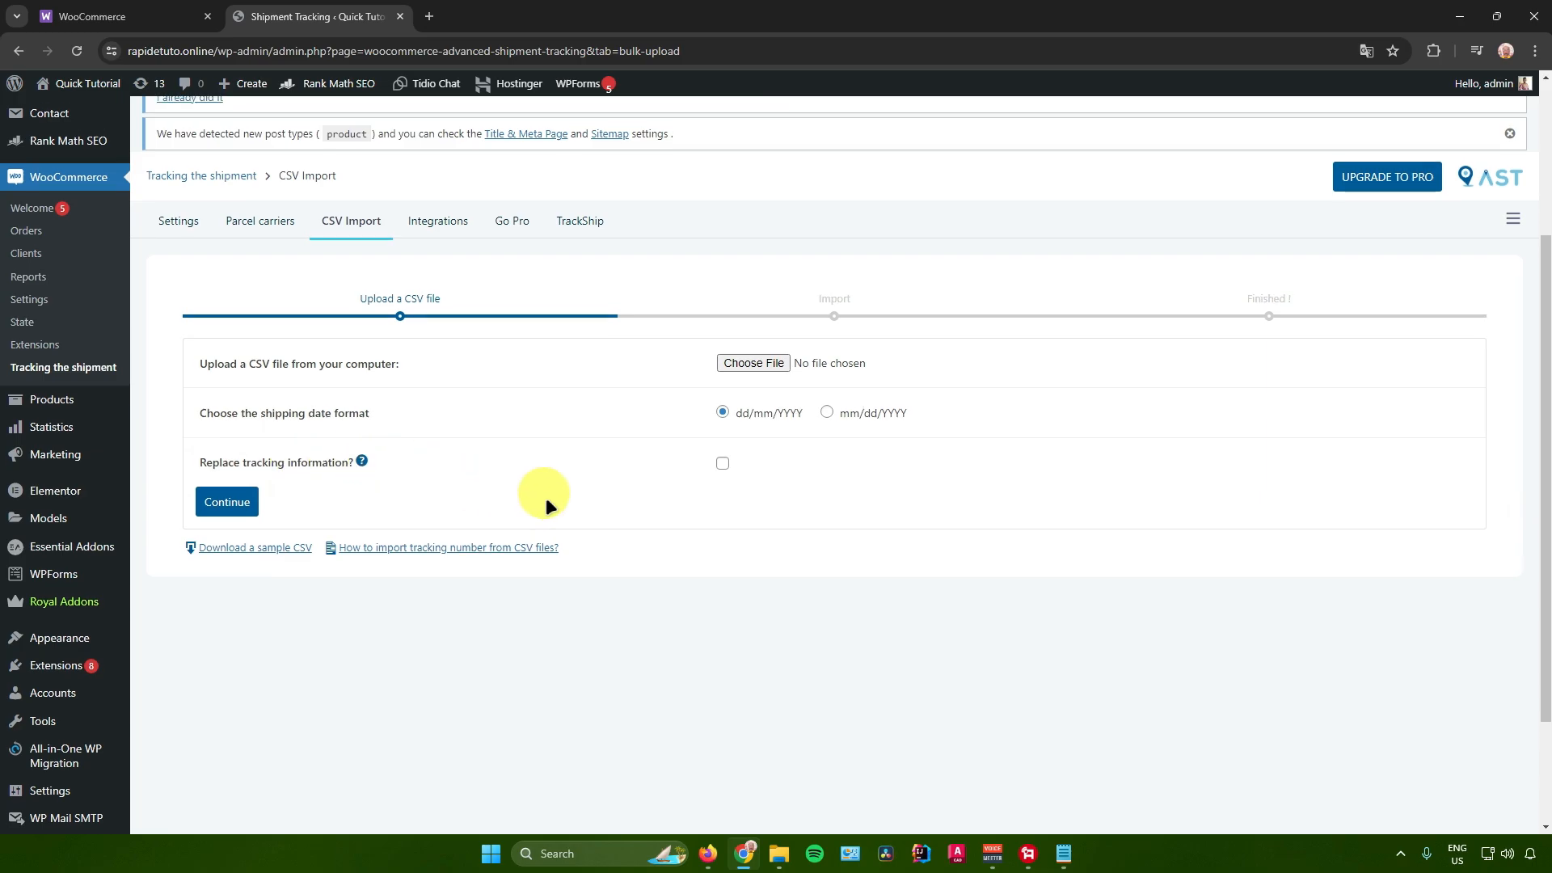
pyautogui.scroll(4, 546, 497)
pyautogui.scroll(-3, 545, 501)
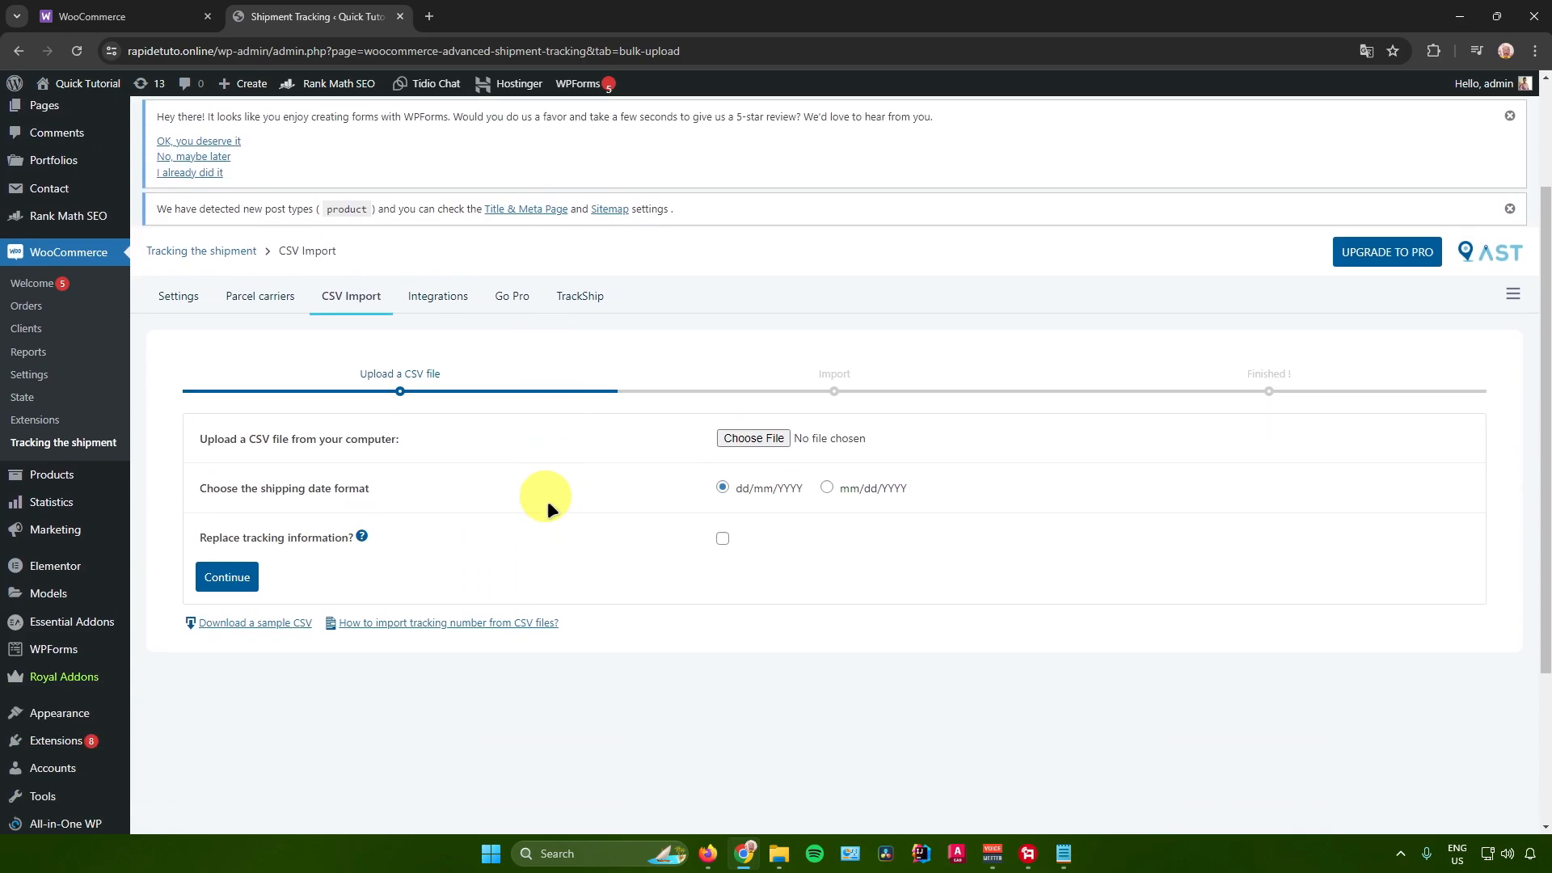
pyautogui.click(437, 296)
pyautogui.scroll(-2, 453, 376)
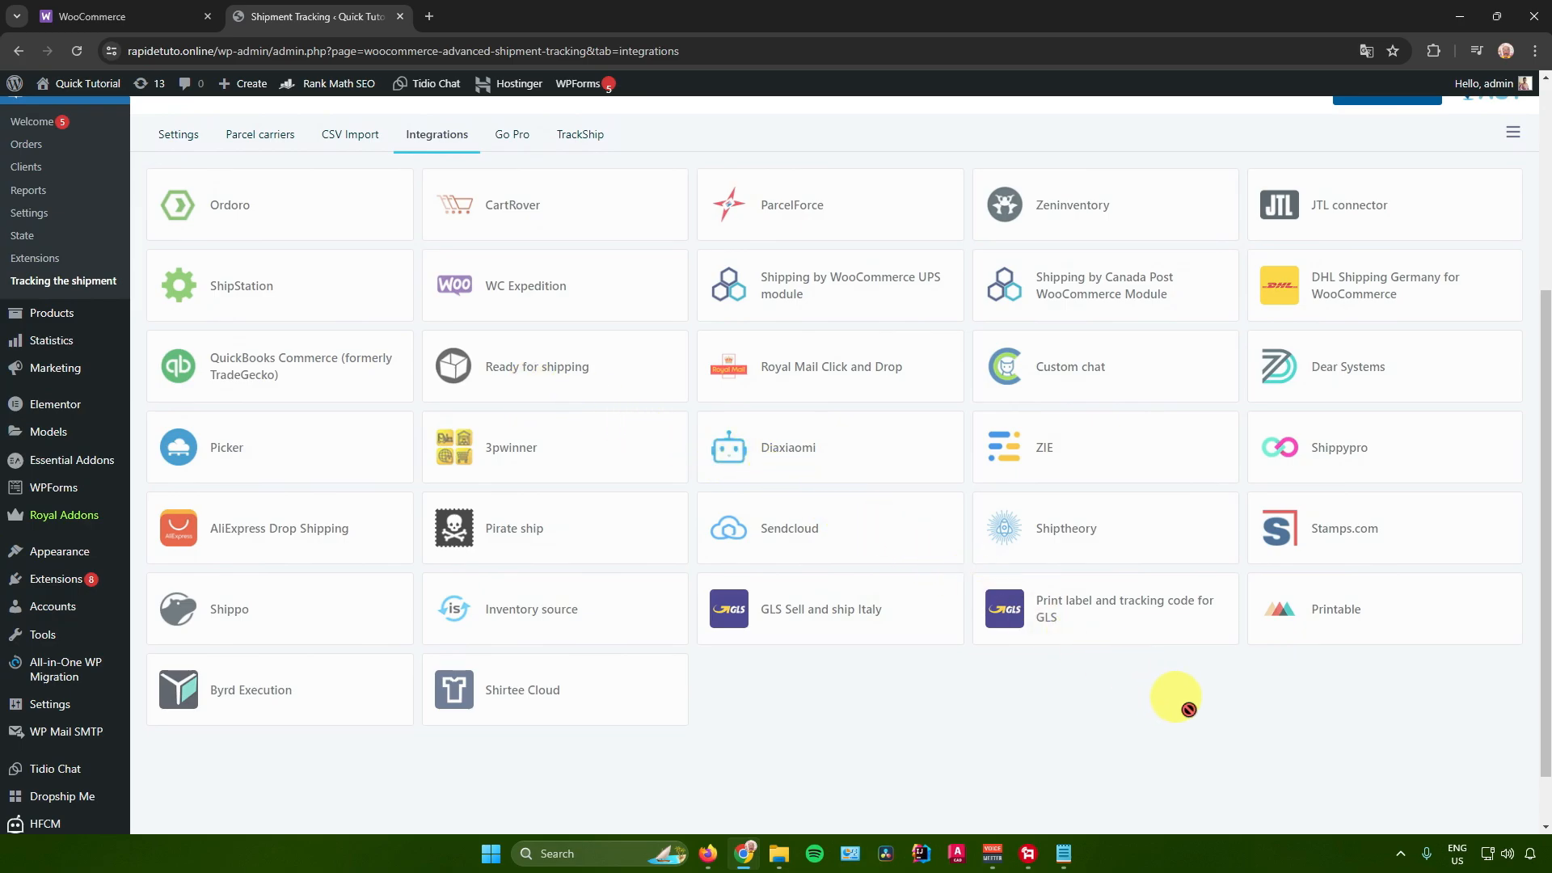
pyautogui.scroll(3, 1177, 697)
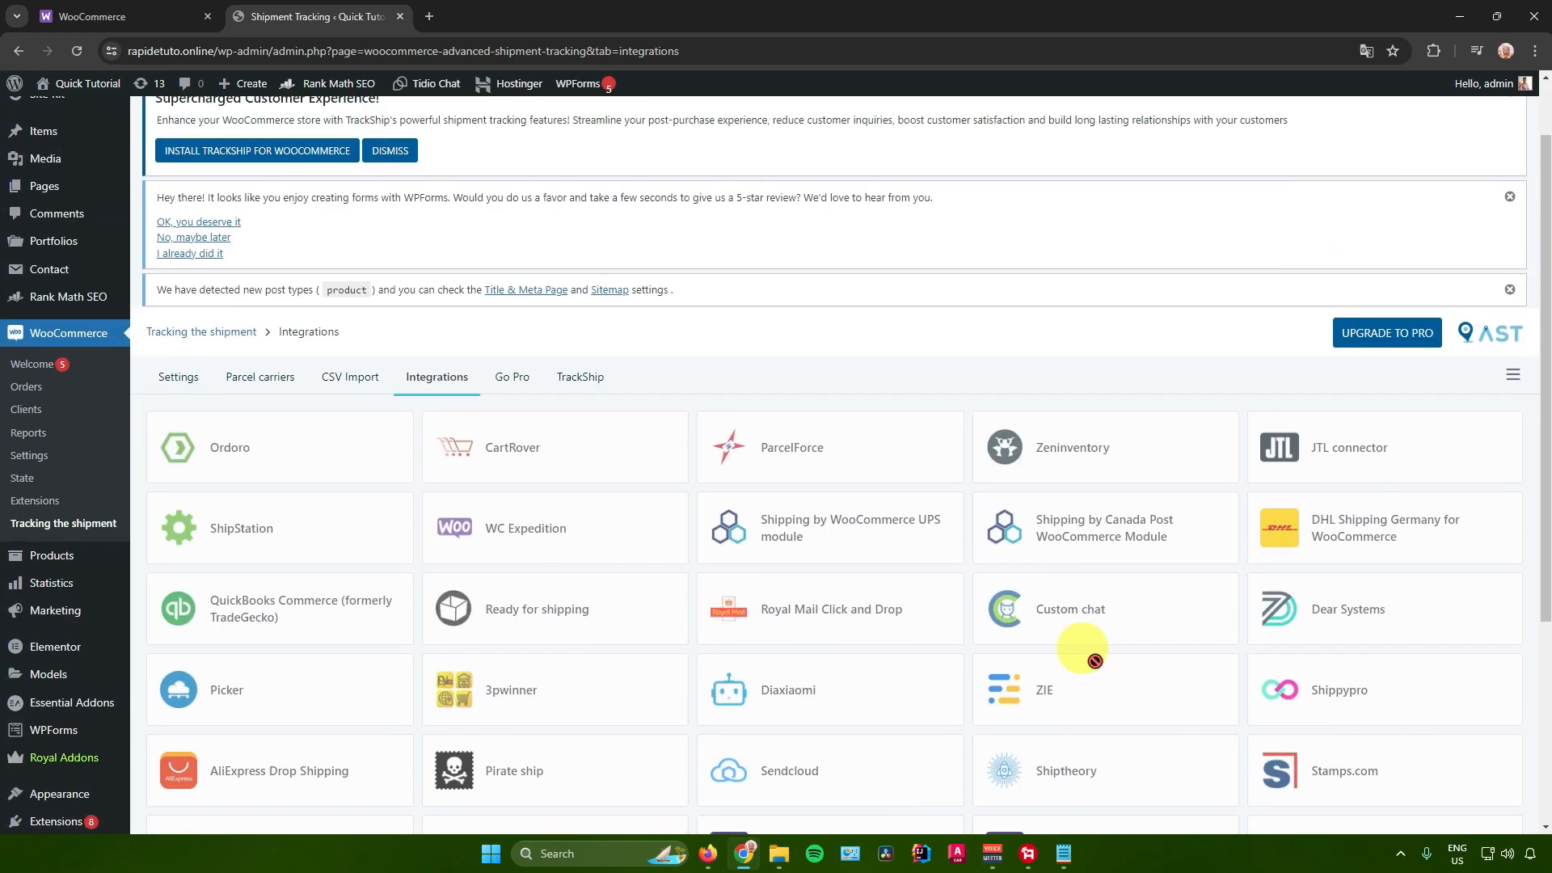
pyautogui.scroll(-2, 1091, 652)
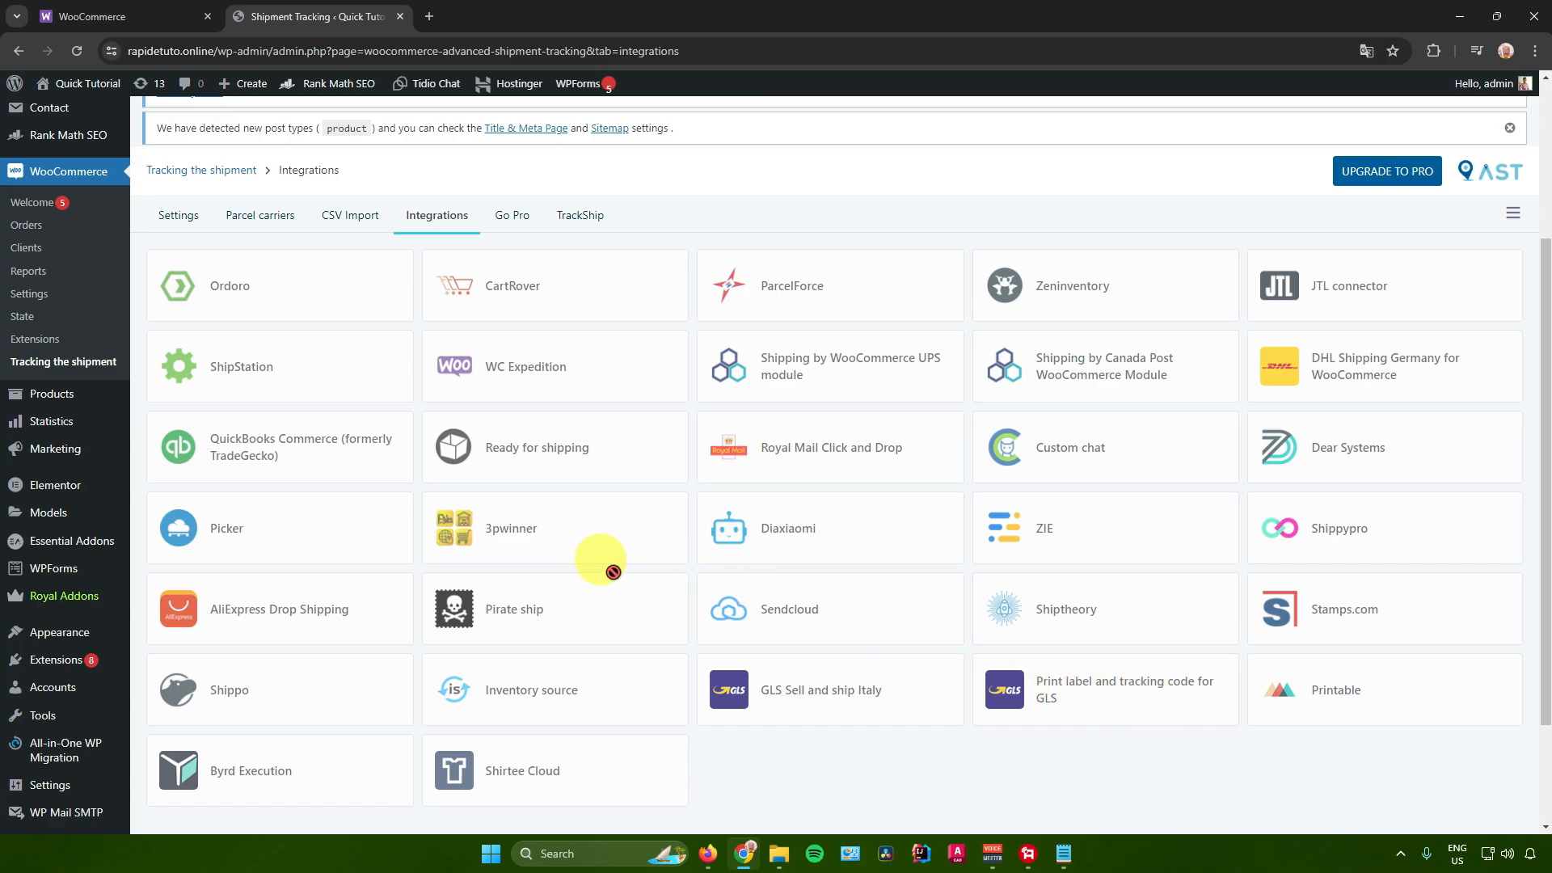
pyautogui.scroll(-1, 604, 593)
pyautogui.scroll(-1, 319, 496)
pyautogui.scroll(3, 354, 471)
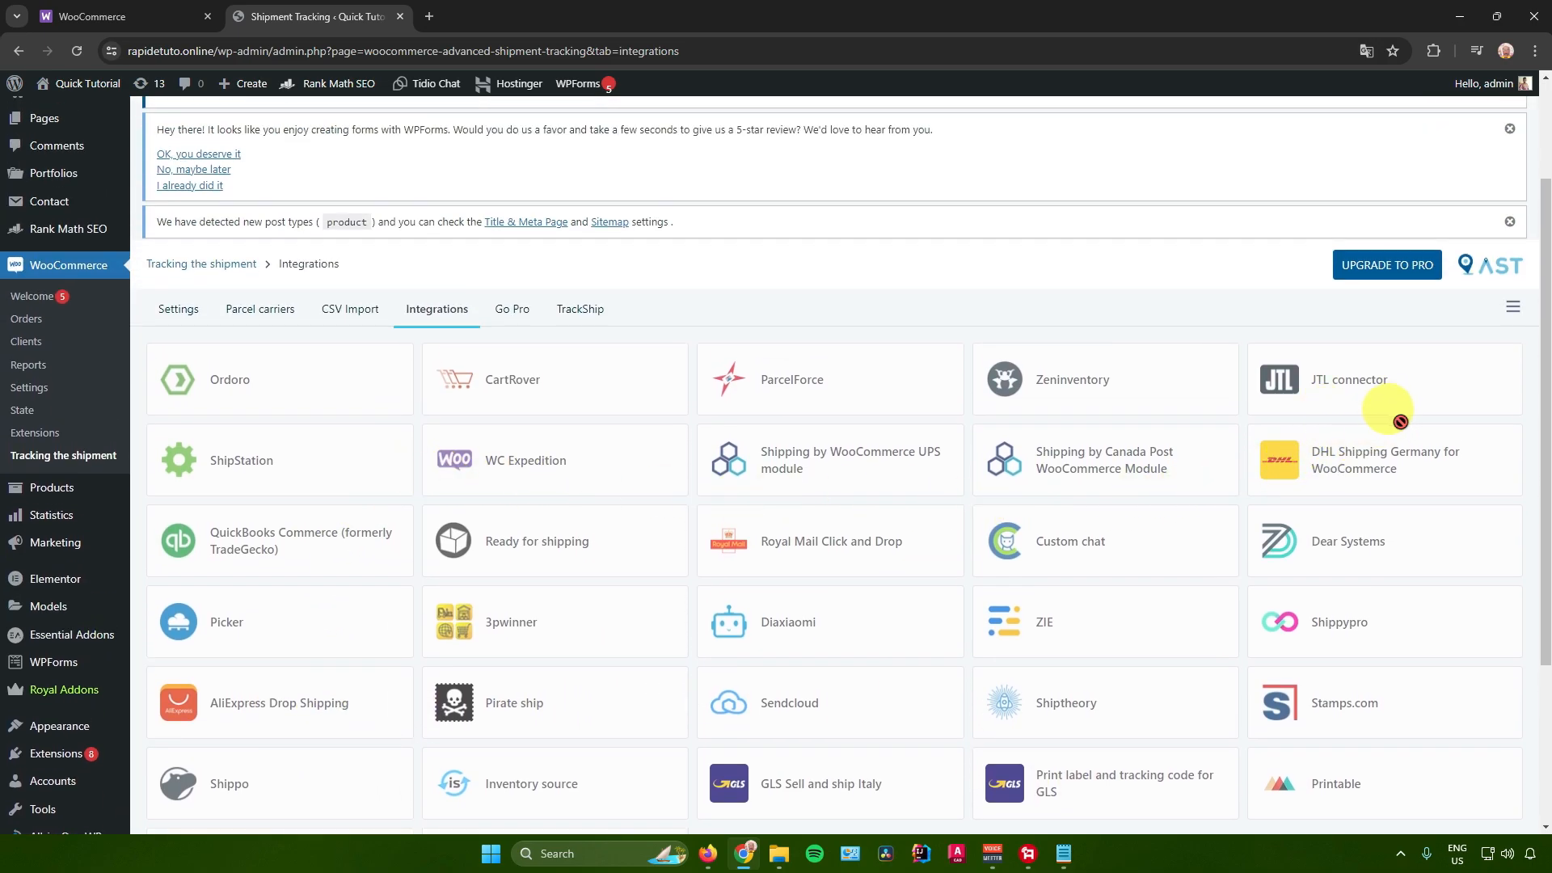
pyautogui.scroll(-3, 496, 446)
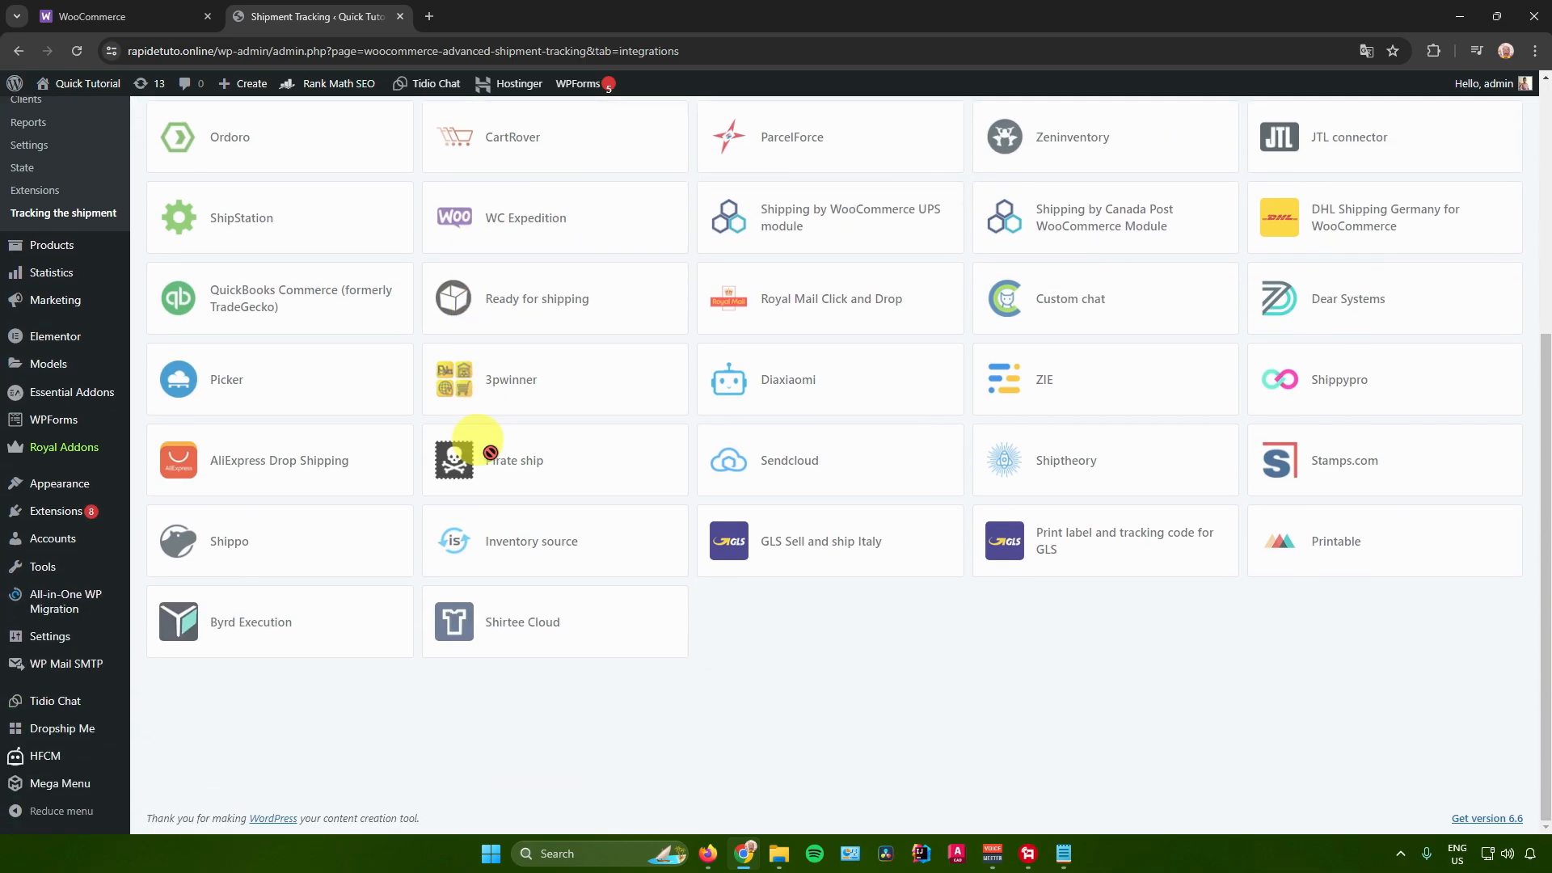
pyautogui.scroll(3, 805, 605)
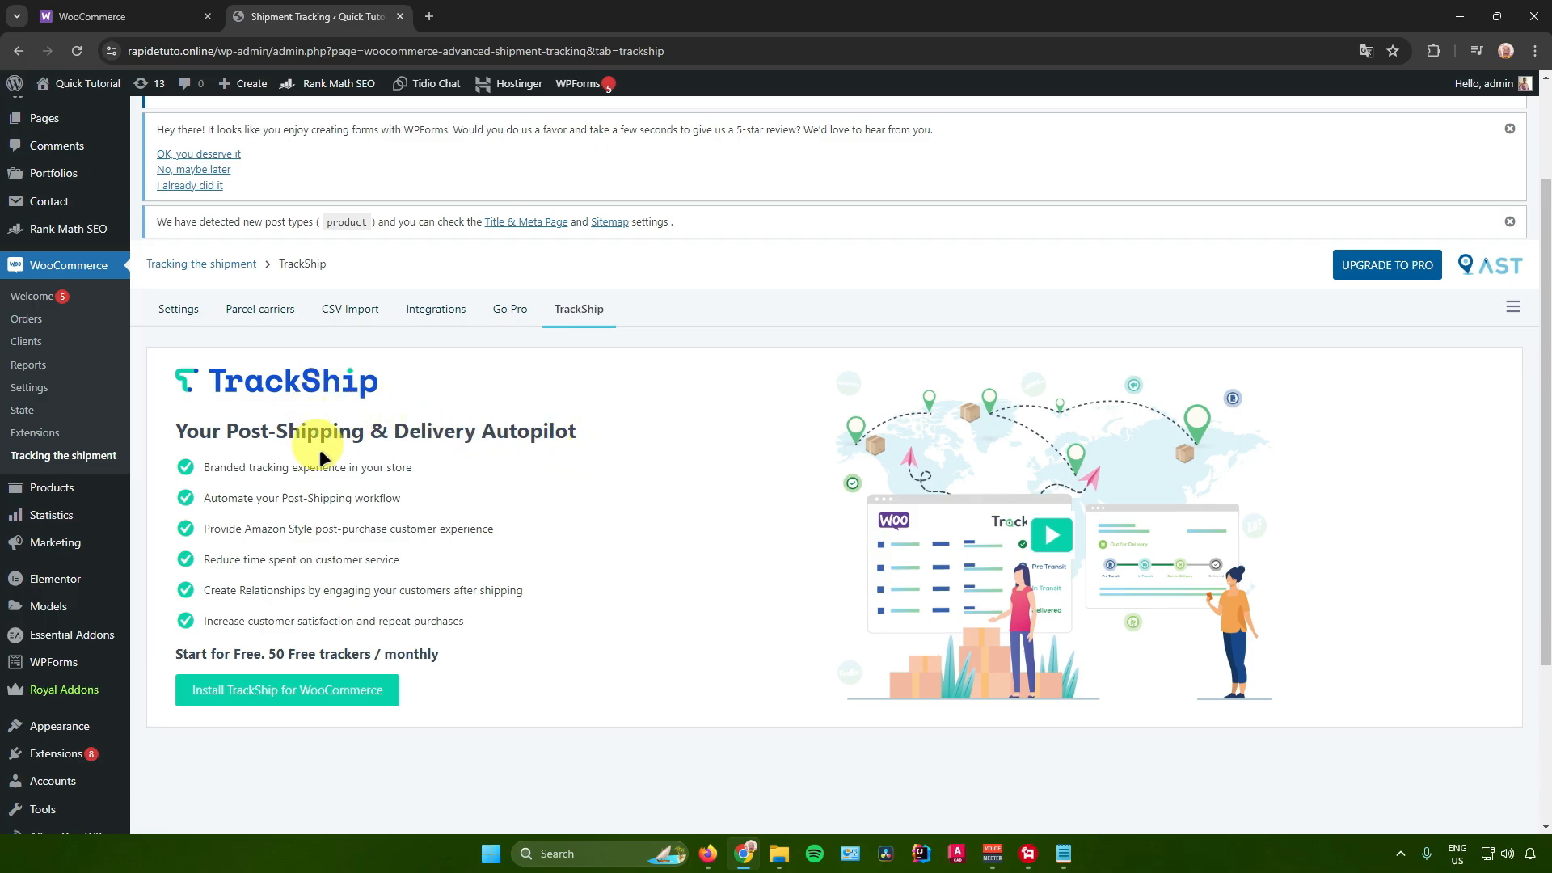
# - Review the TrackShip feature overview and go back to the shipment tracking settings sections
pyautogui.scroll(-1, 465, 416)
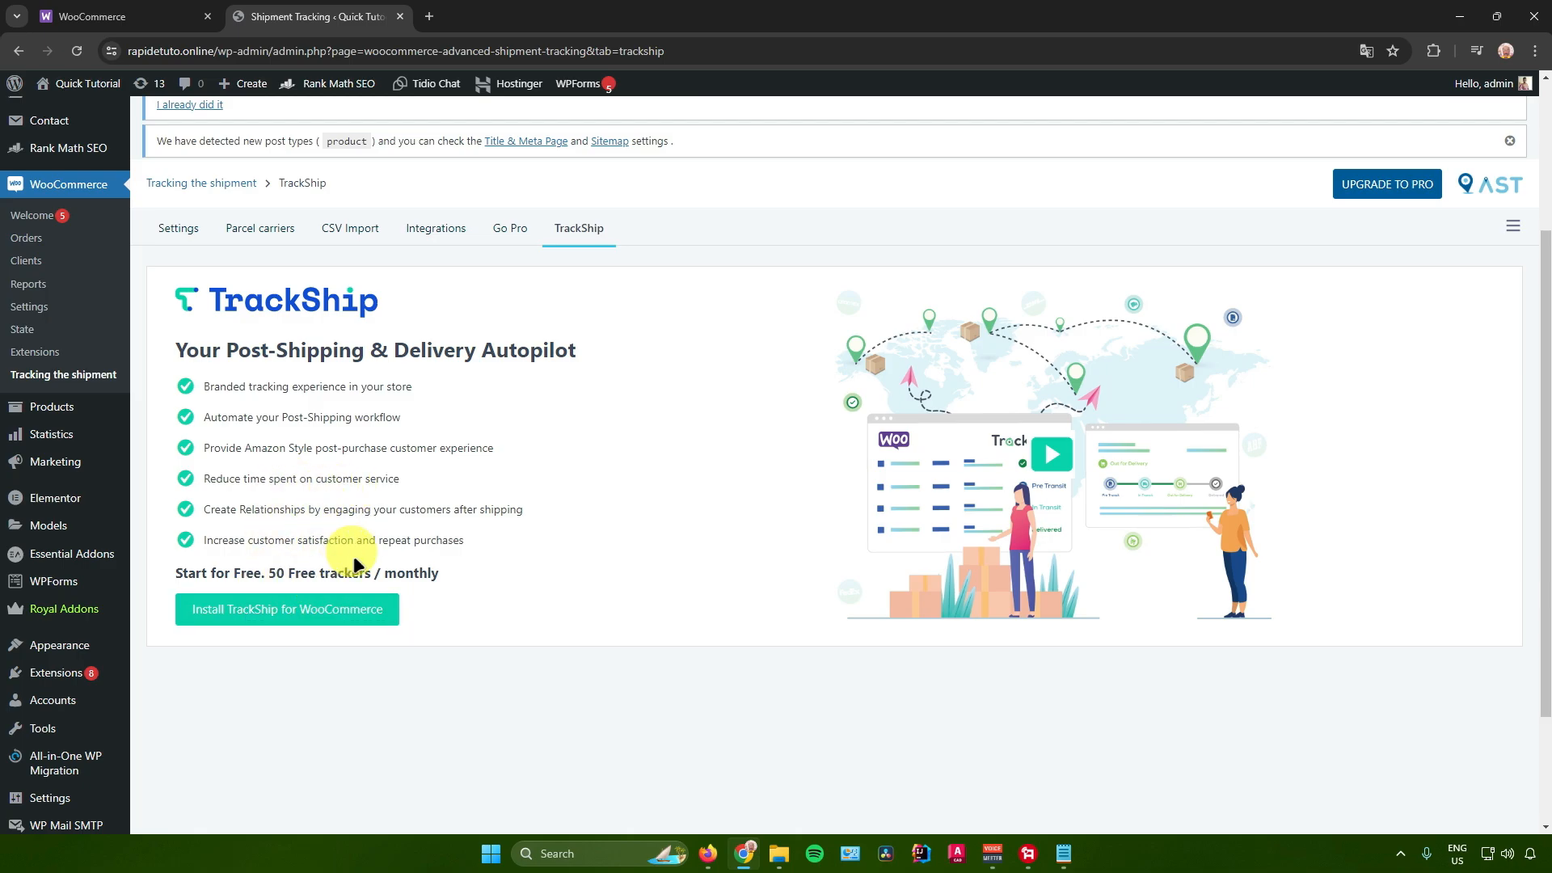
pyautogui.scroll(3, 372, 566)
pyautogui.click(179, 458)
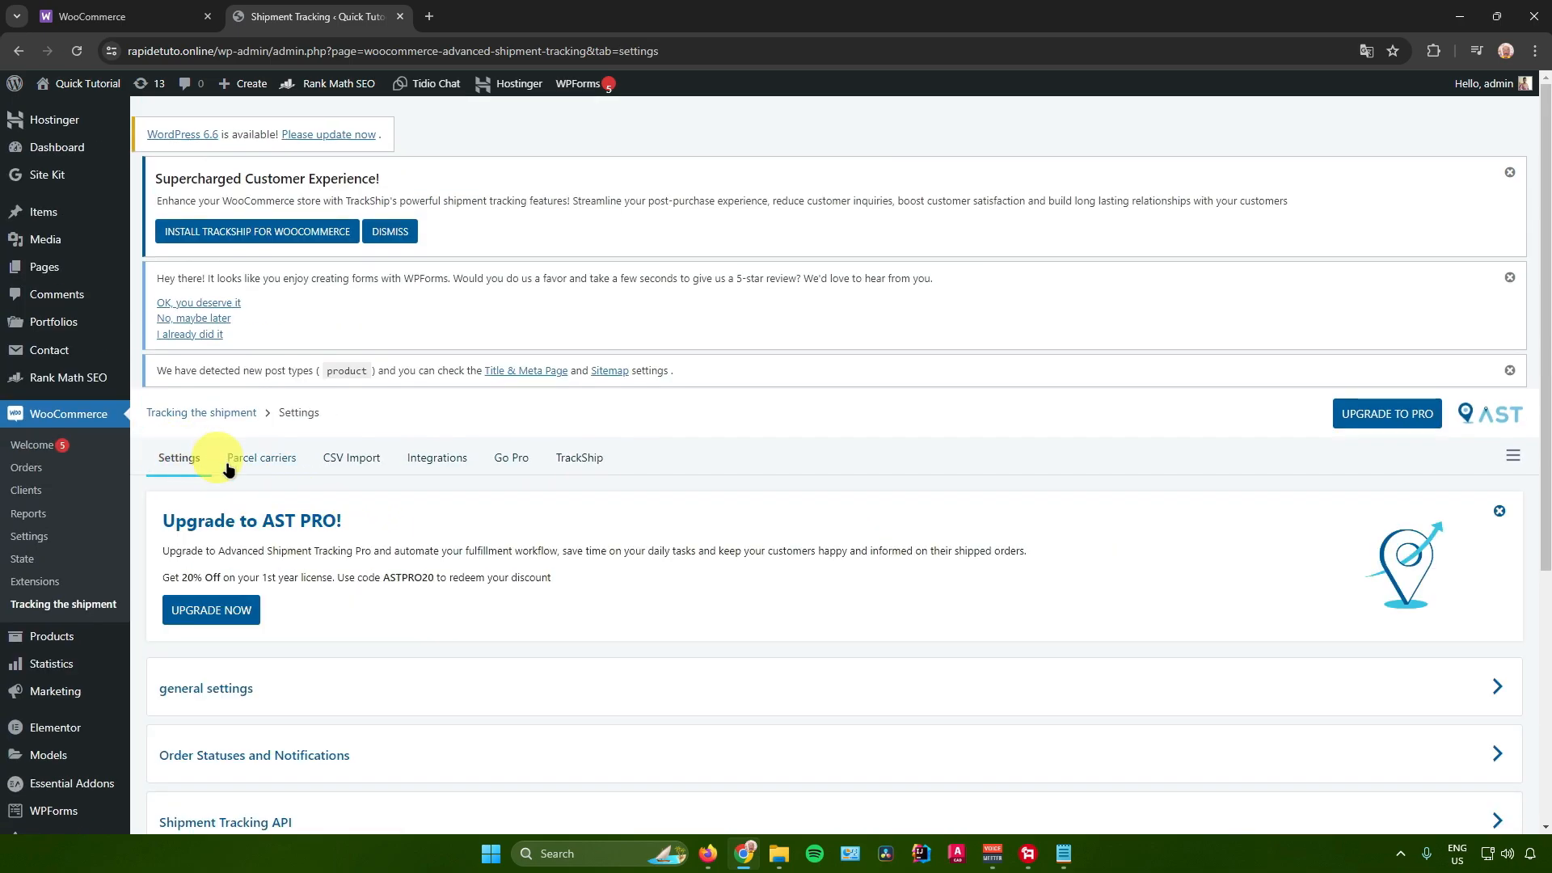
pyautogui.scroll(-2, 443, 537)
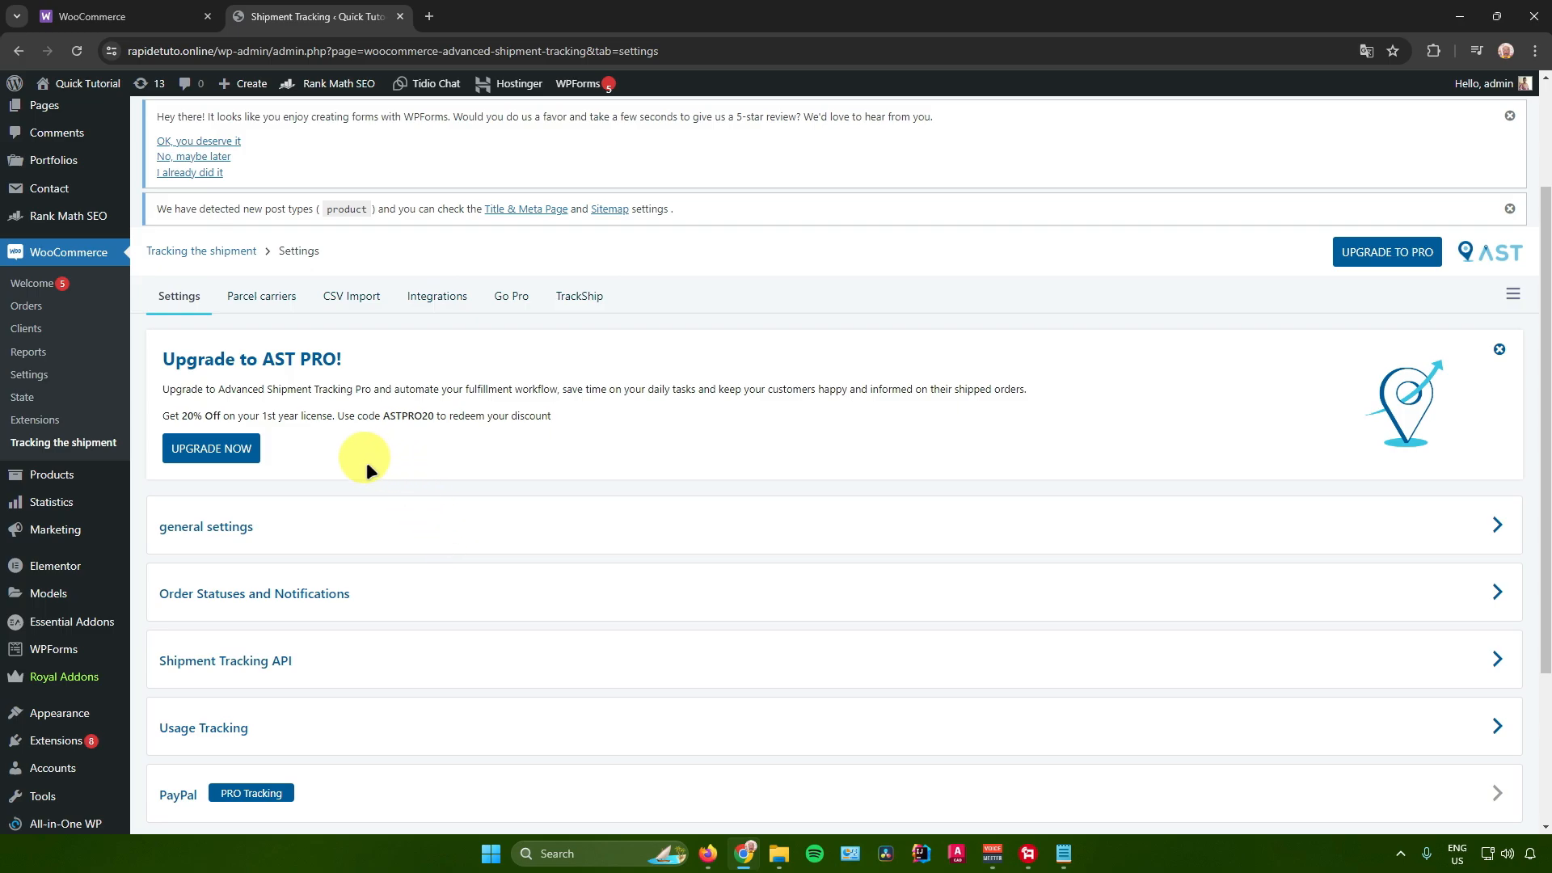
# - Open the WooCommerce orders list and start a new order
pyautogui.click(26, 306)
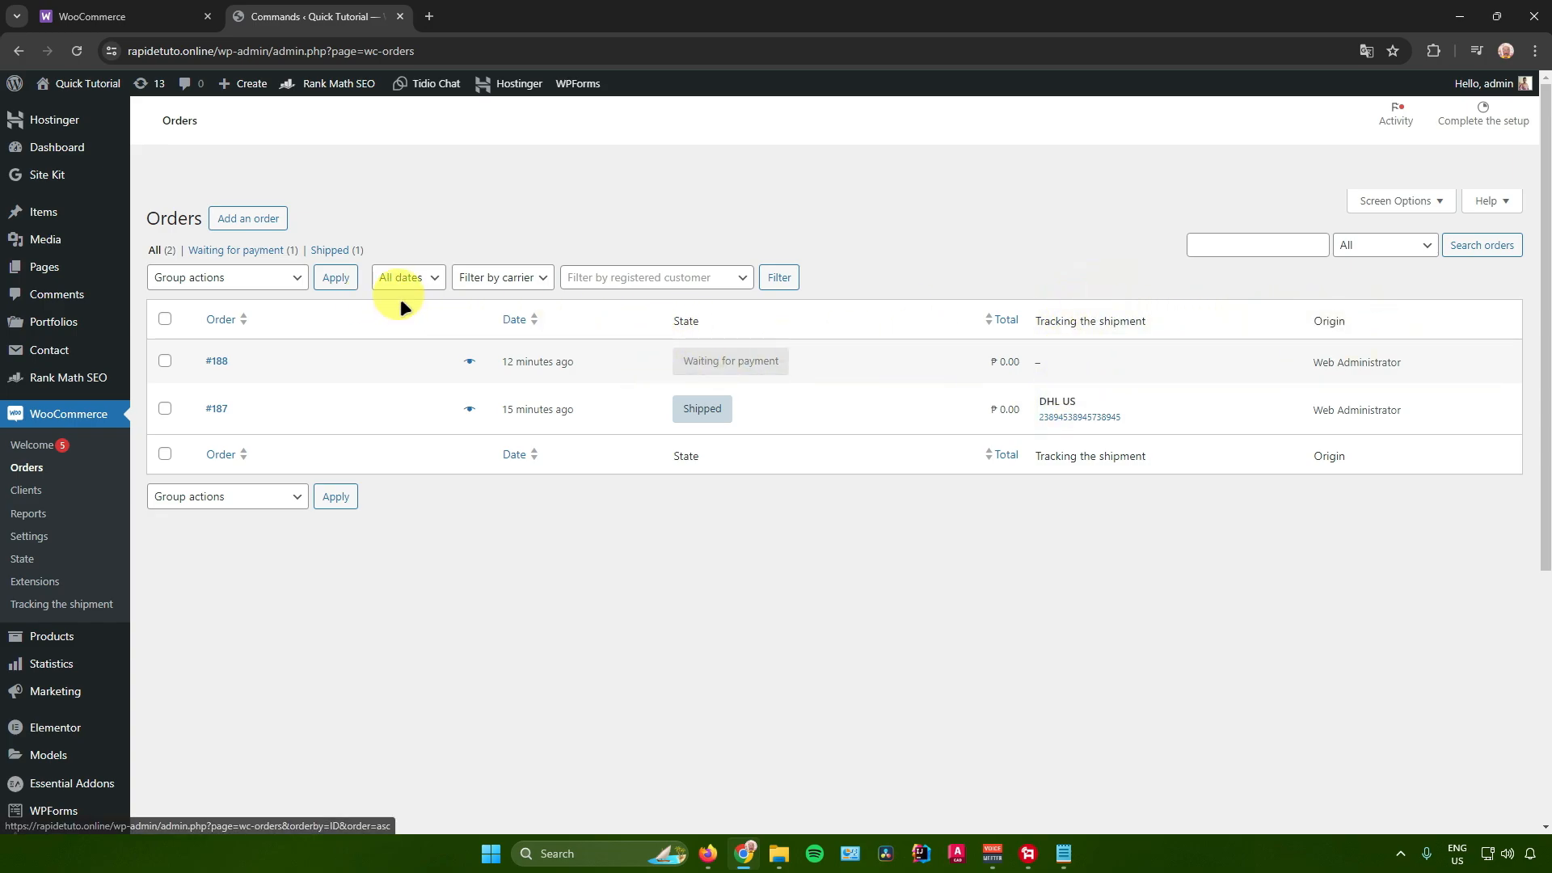
pyautogui.click(248, 219)
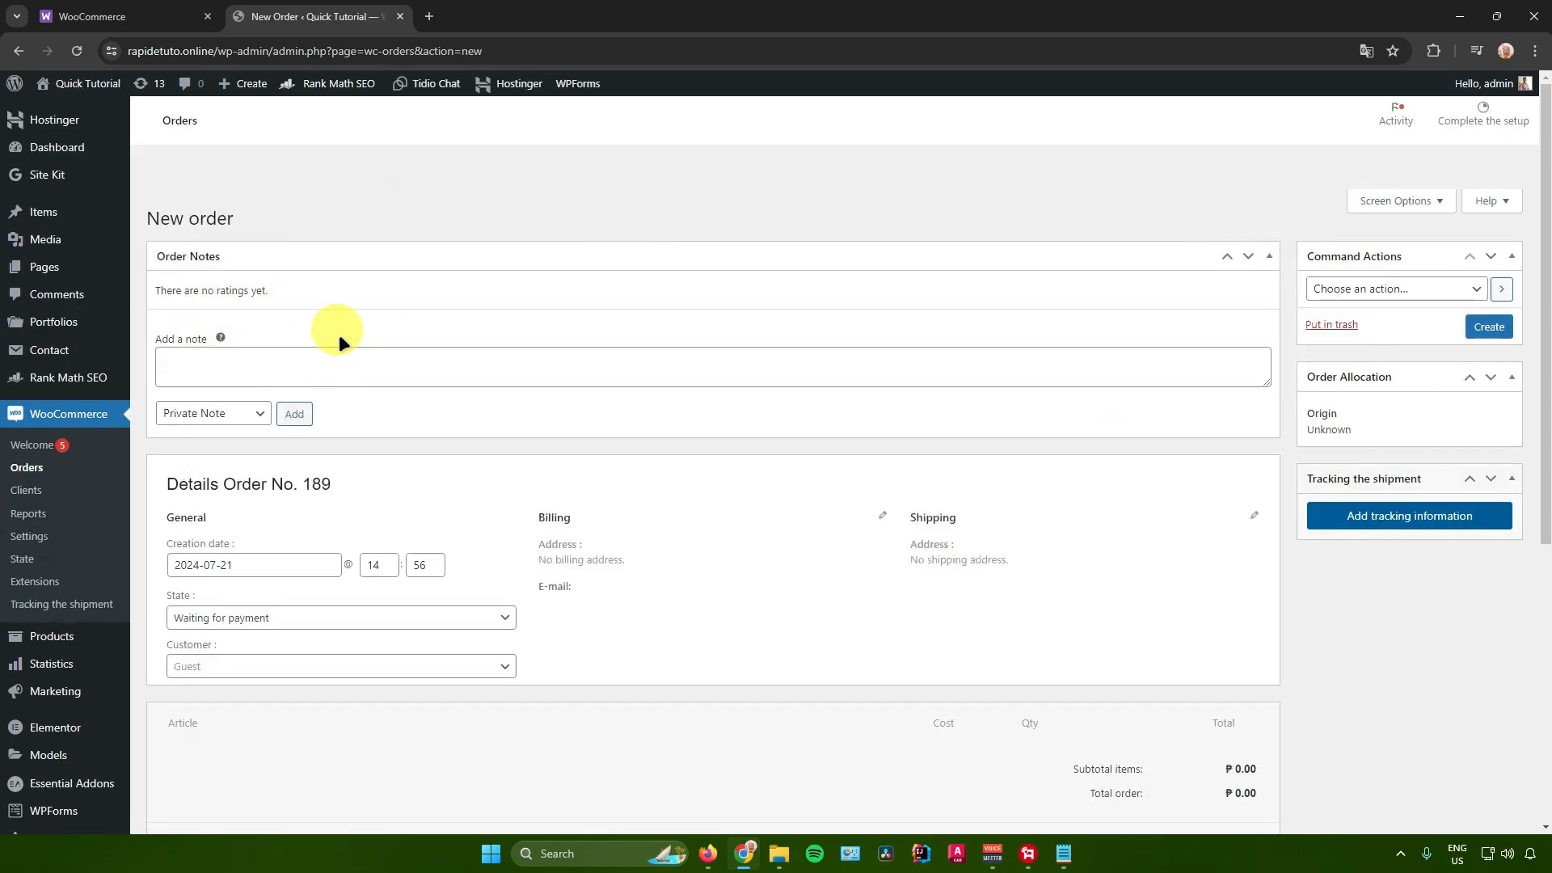
pyautogui.scroll(-1, 450, 354)
pyautogui.scroll(1, 437, 345)
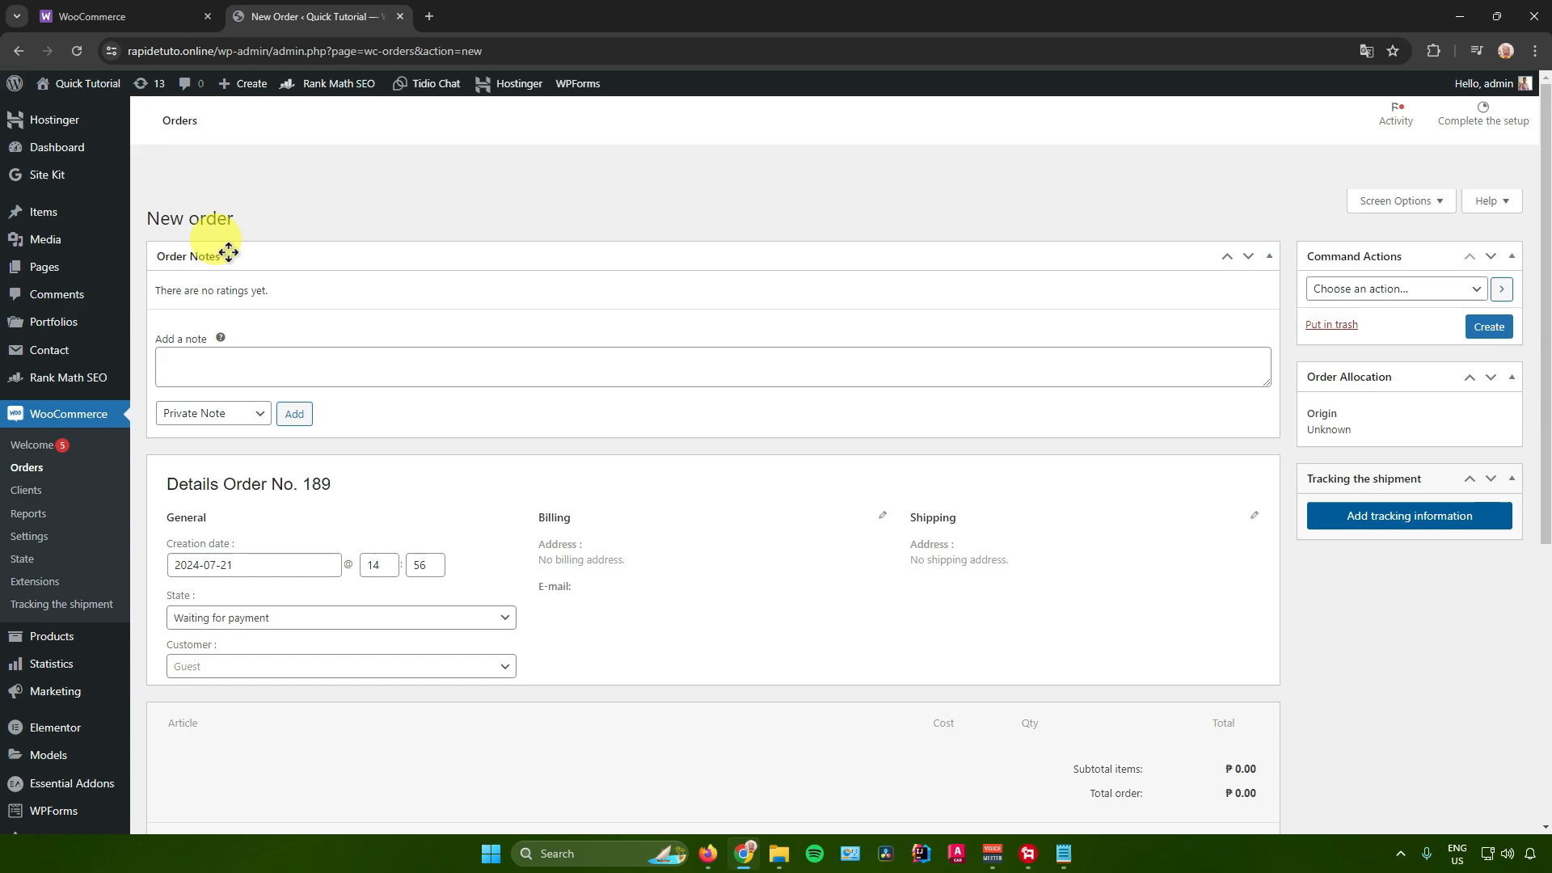
# - Add the order note "Hello Customer" as a note to customer
pyautogui.moveTo(222, 336)
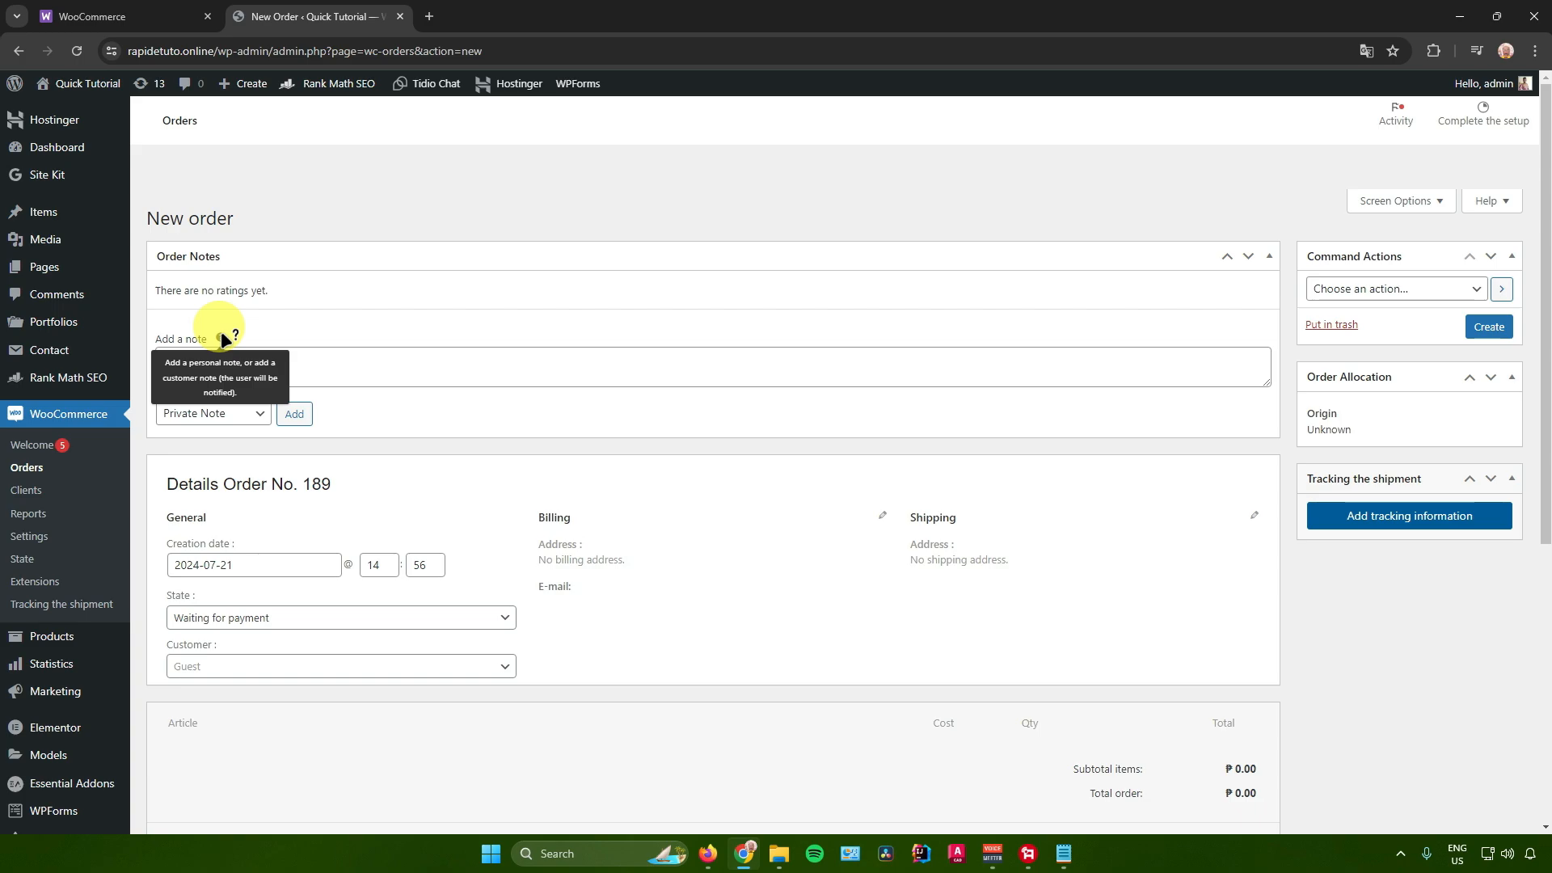
pyautogui.click(301, 351)
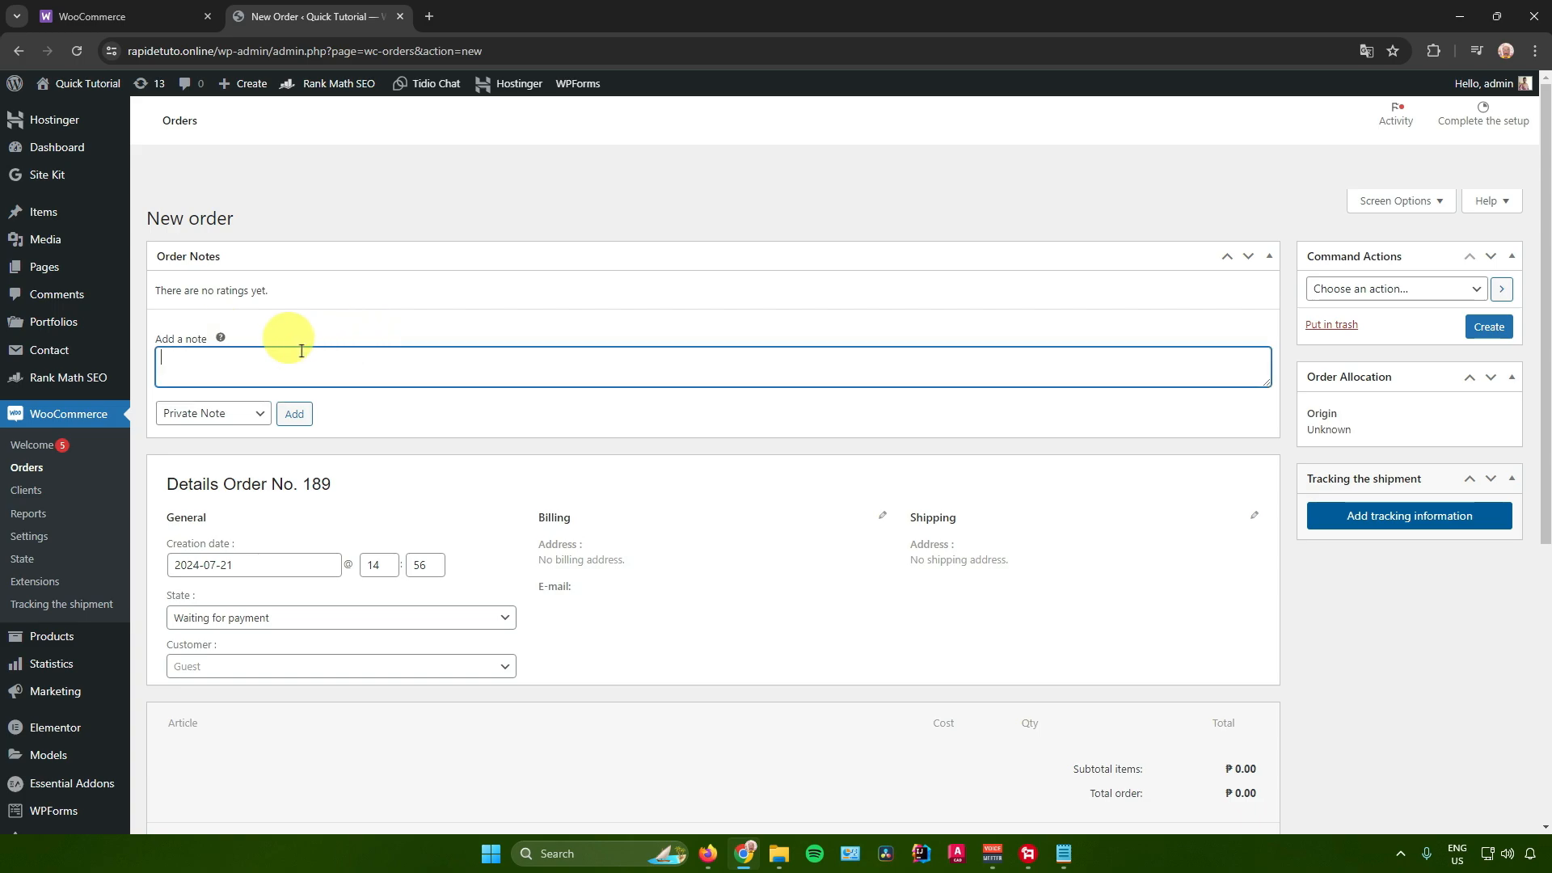
pyautogui.write('Hello Customer')
pyautogui.click(213, 413)
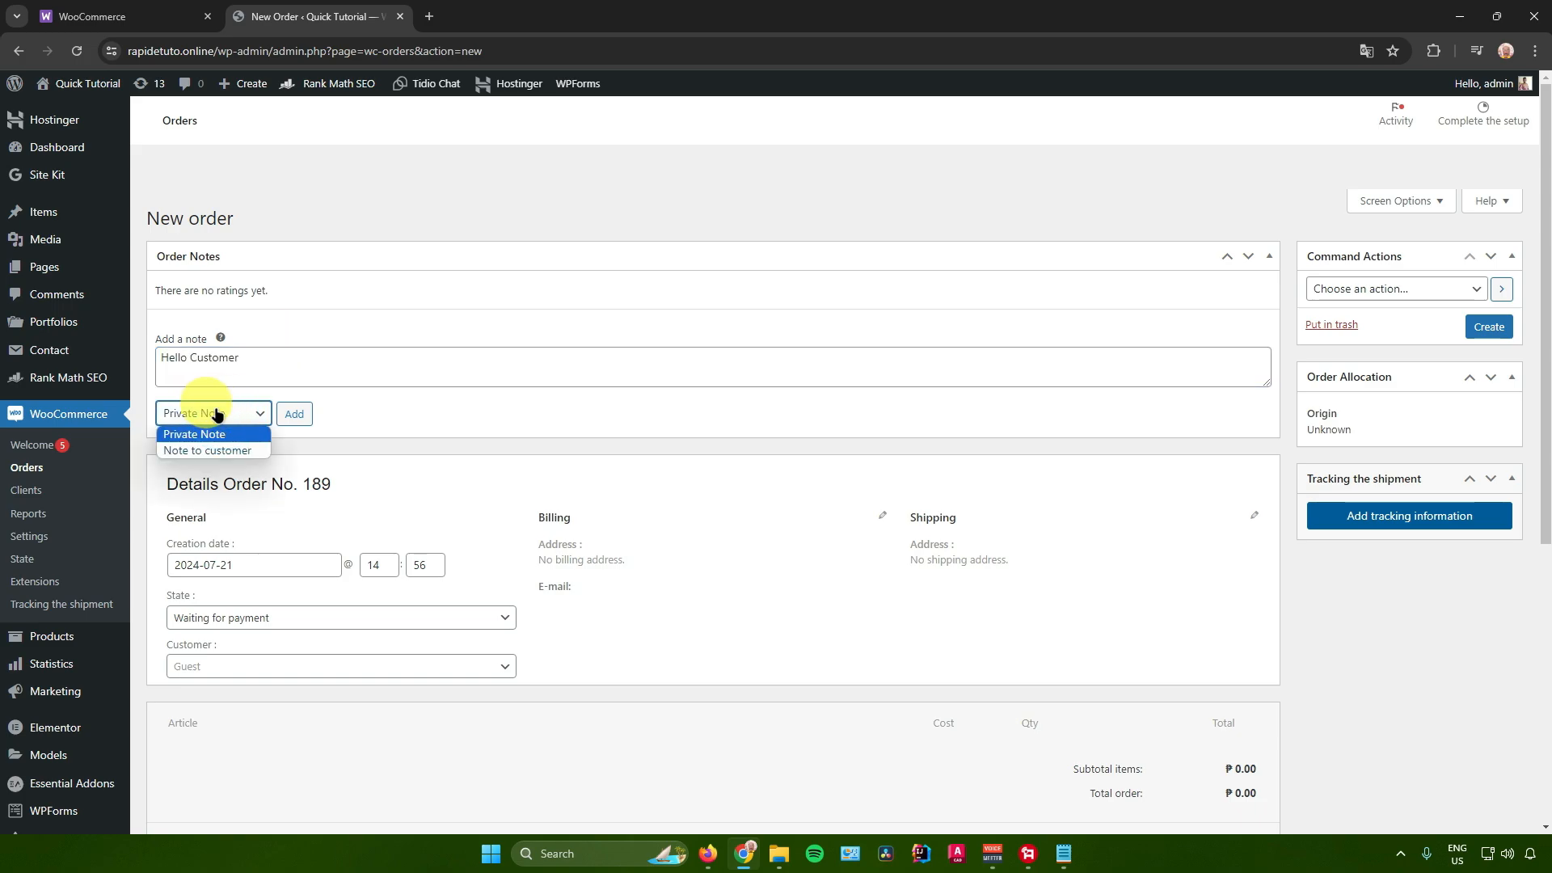
pyautogui.click(212, 449)
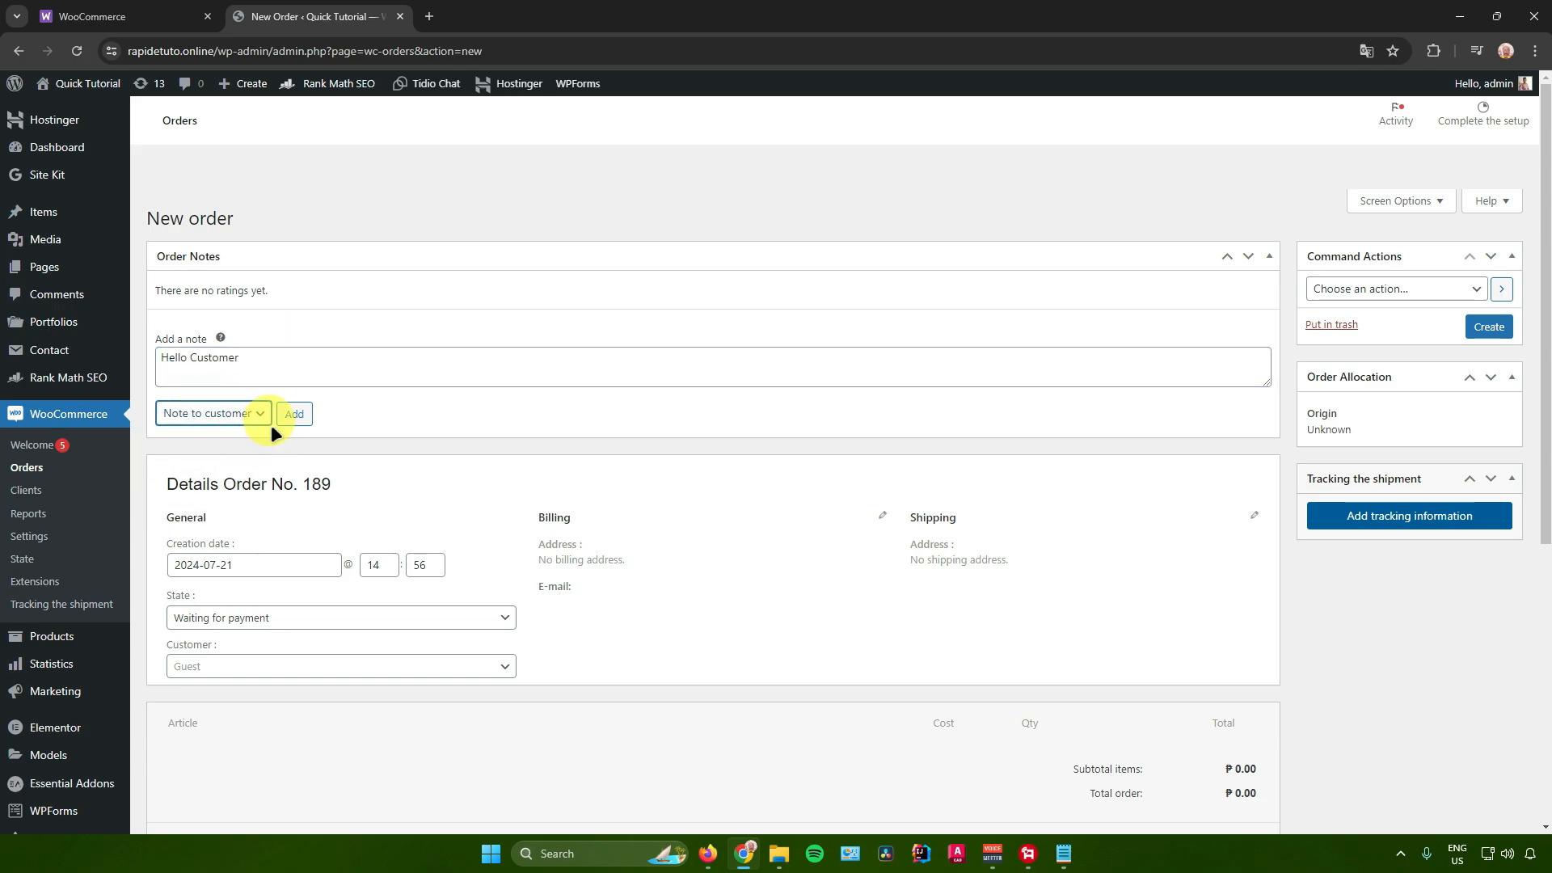
pyautogui.click(292, 414)
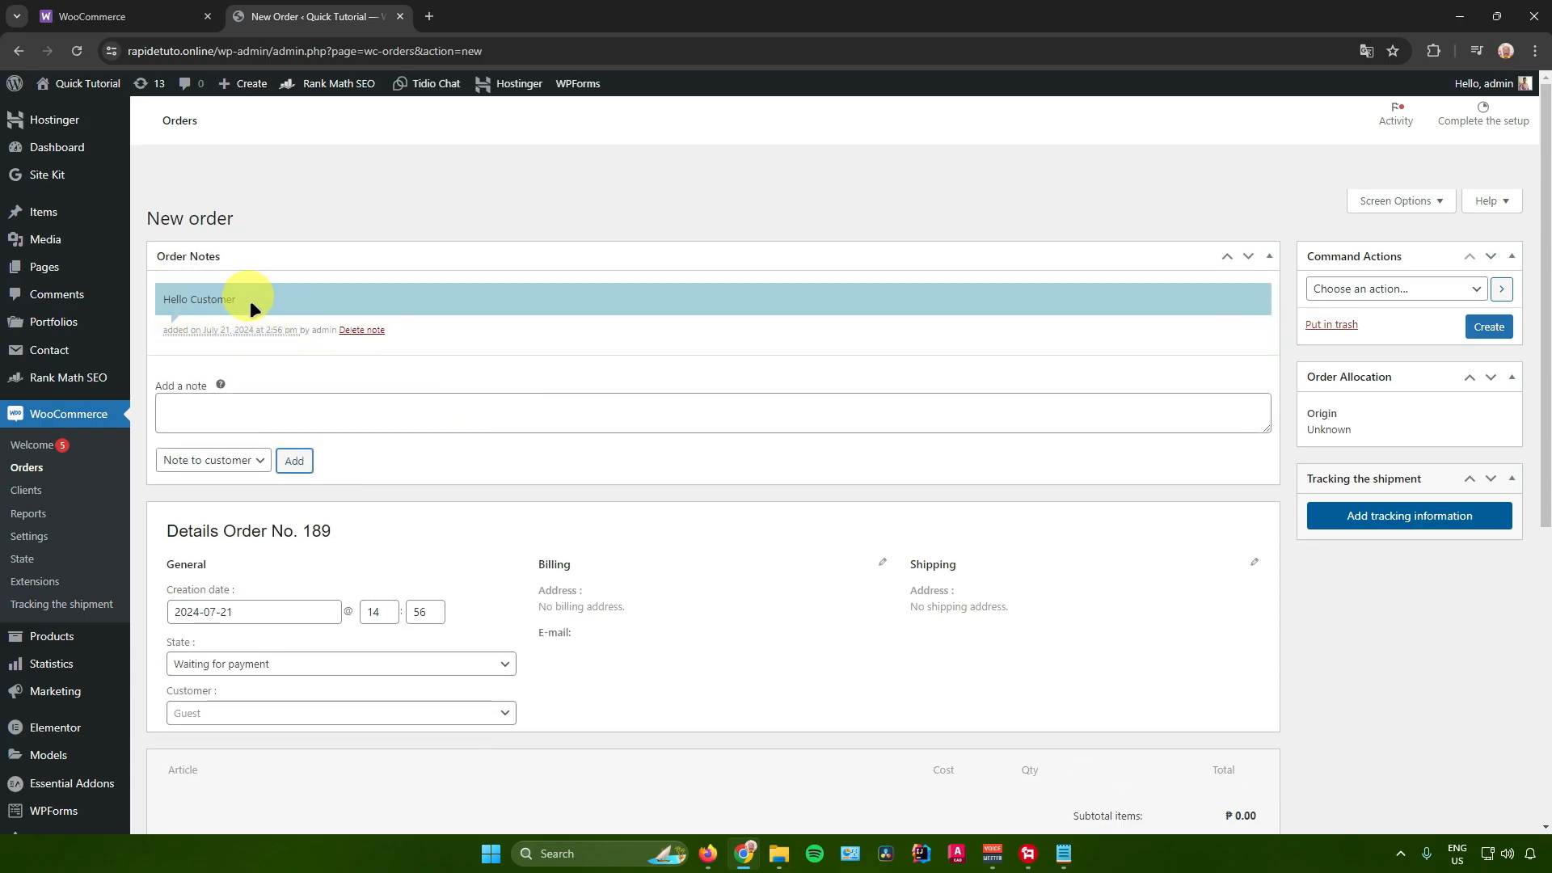
# - Set the new order's state to Delivered
pyautogui.scroll(-1, 327, 436)
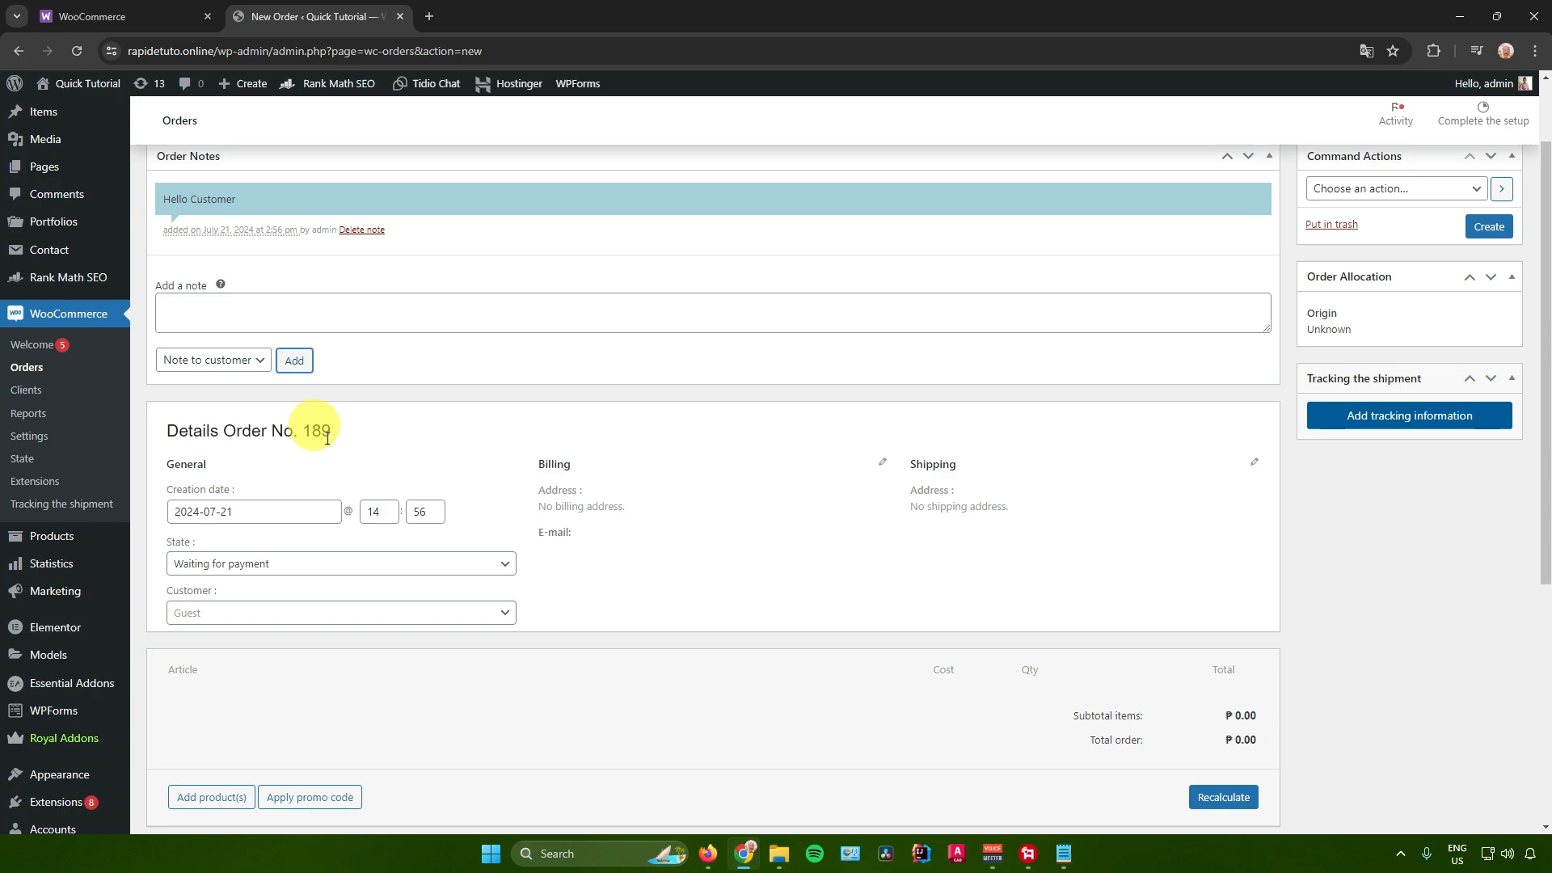
pyautogui.scroll(-1, 327, 436)
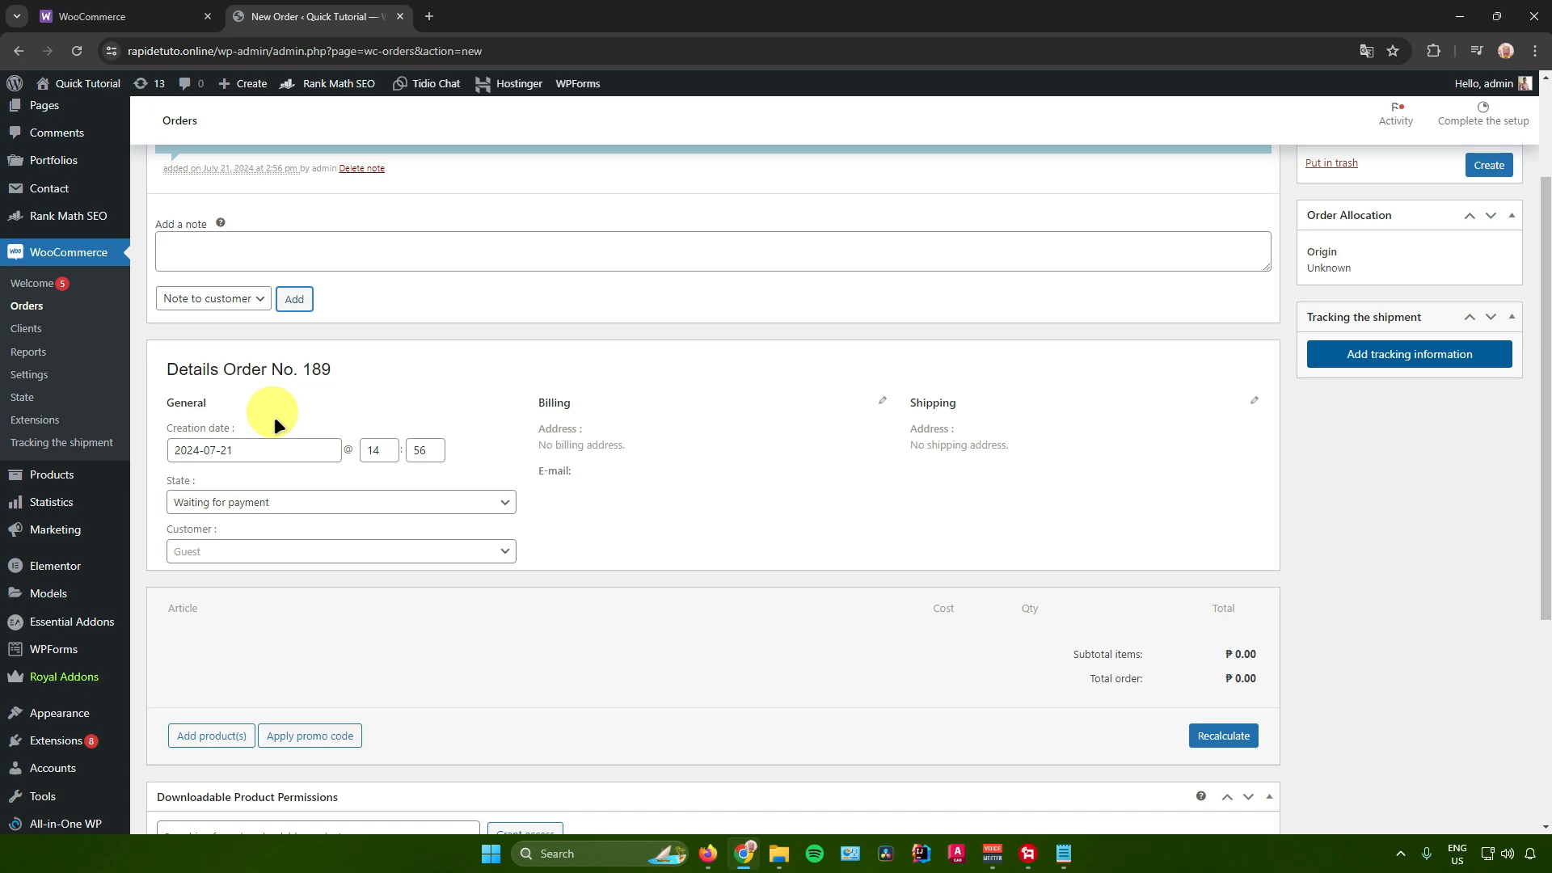
pyautogui.scroll(-2, 270, 419)
pyautogui.click(305, 342)
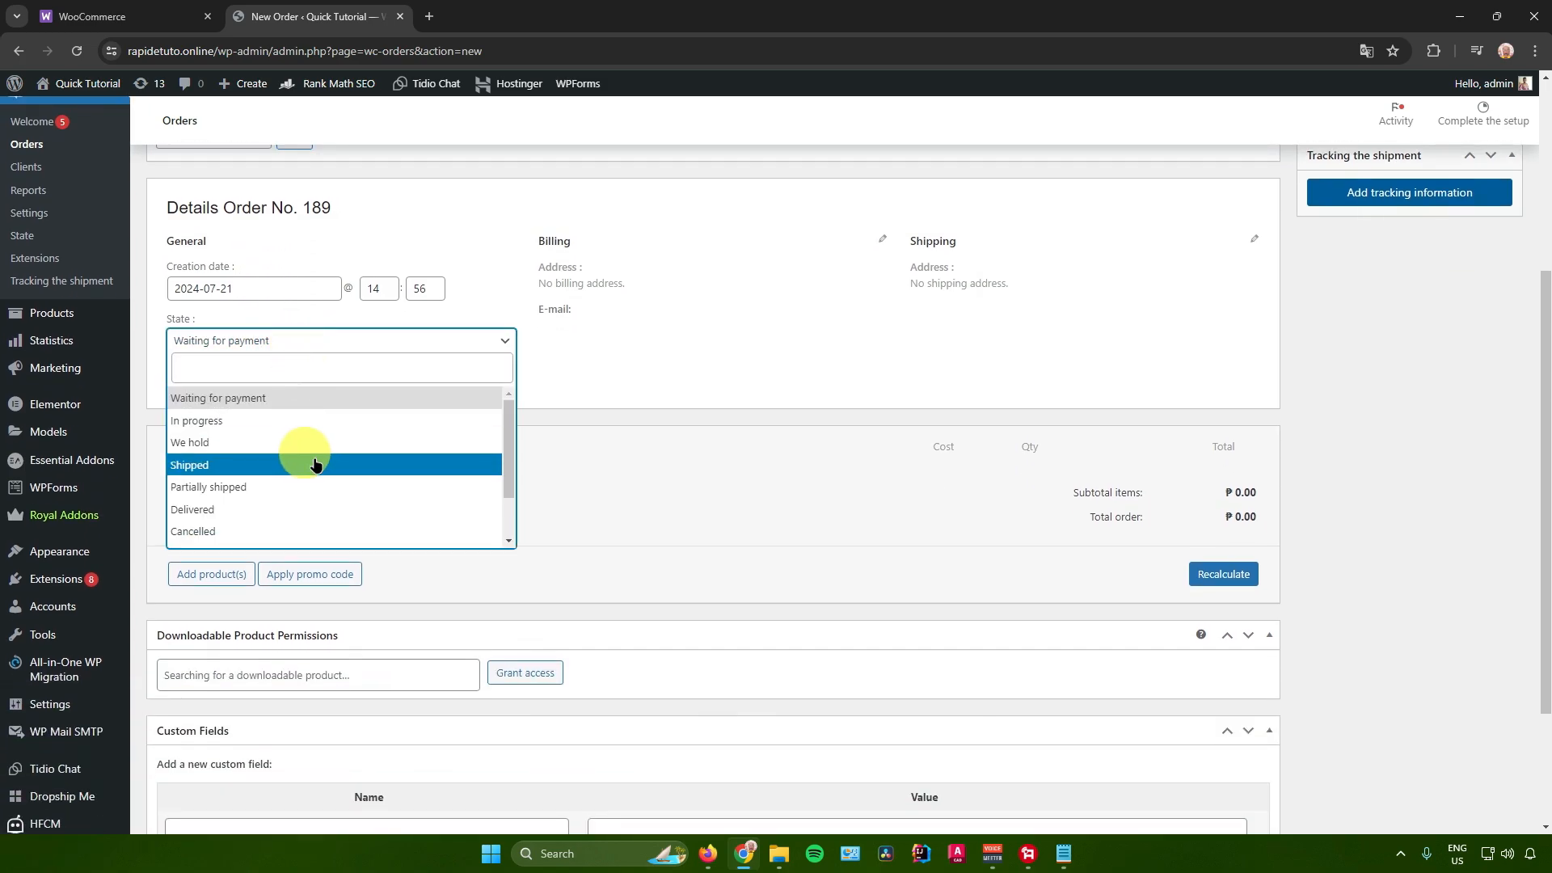
pyautogui.click(259, 510)
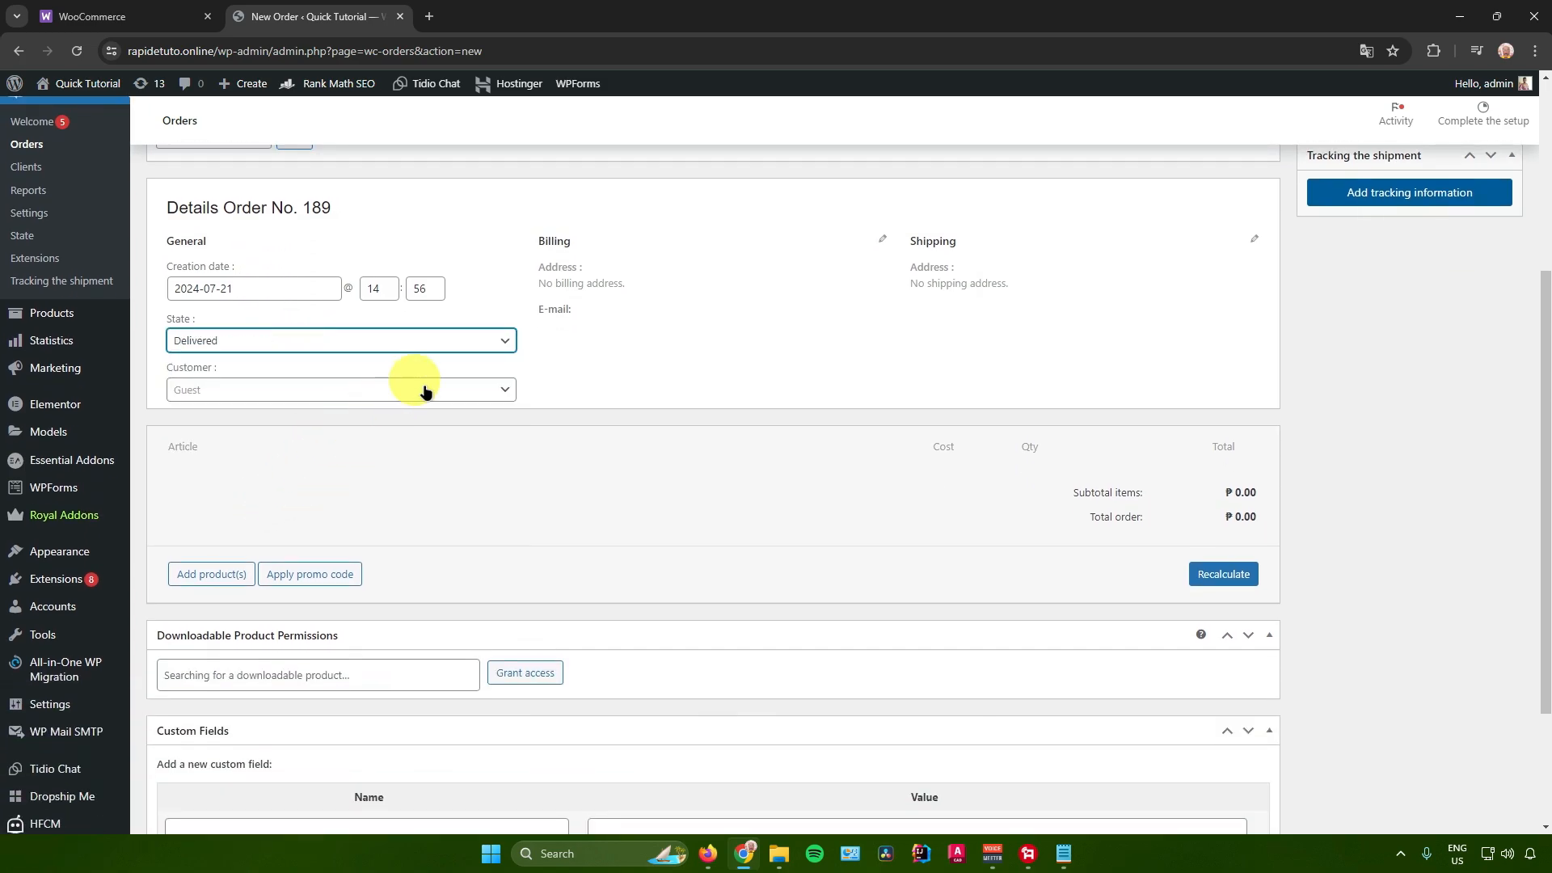
# - Examine the new order's customer selection and its billing and shipping address sections
pyautogui.scroll(1, 342, 405)
pyautogui.click(284, 471)
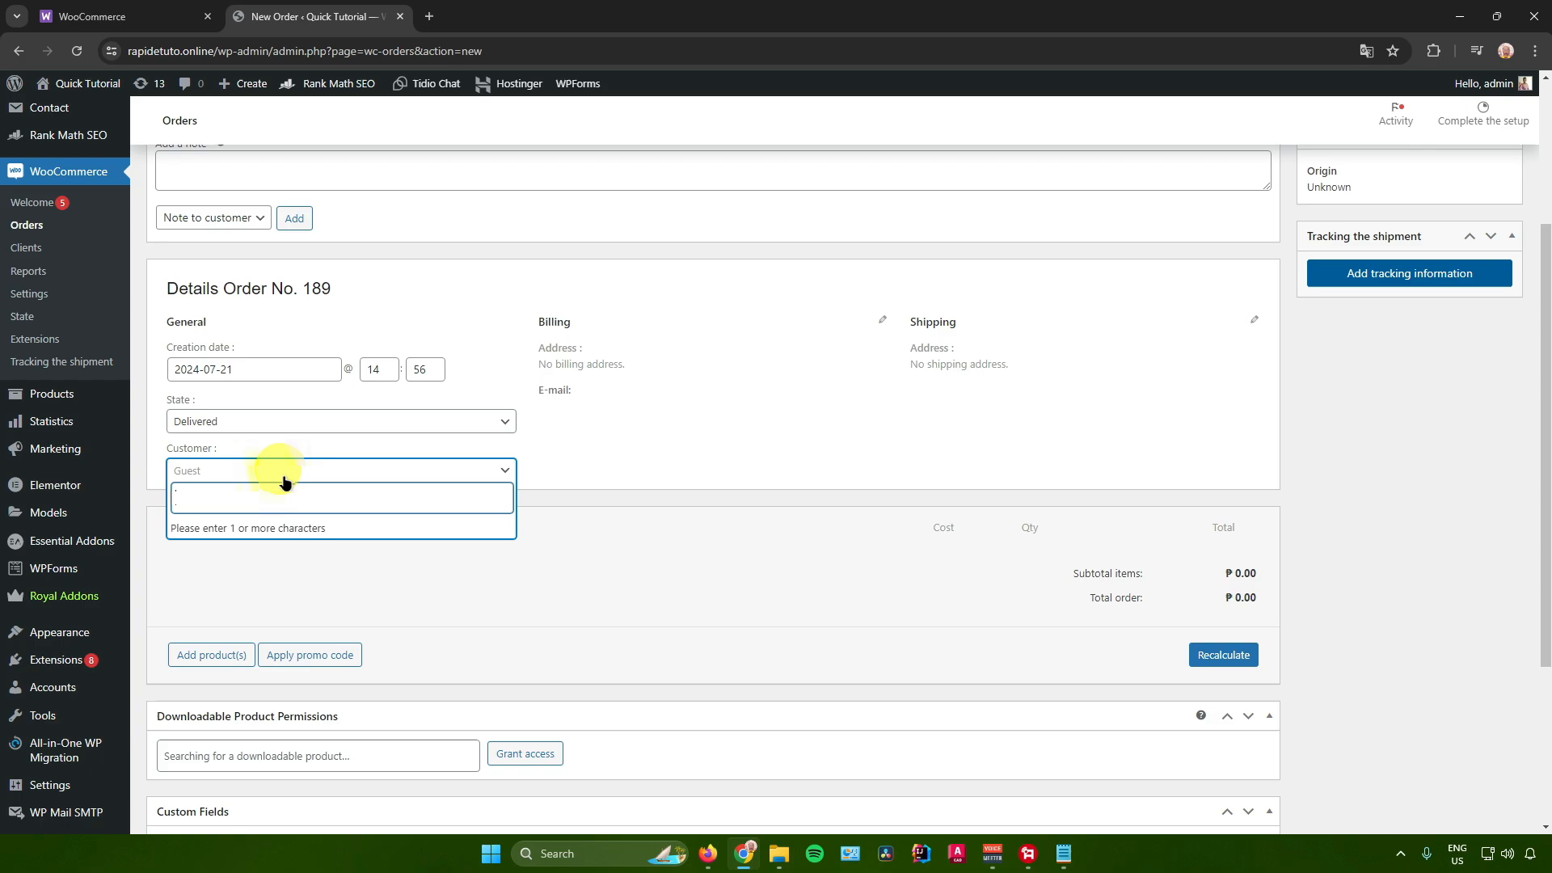
pyautogui.click(235, 448)
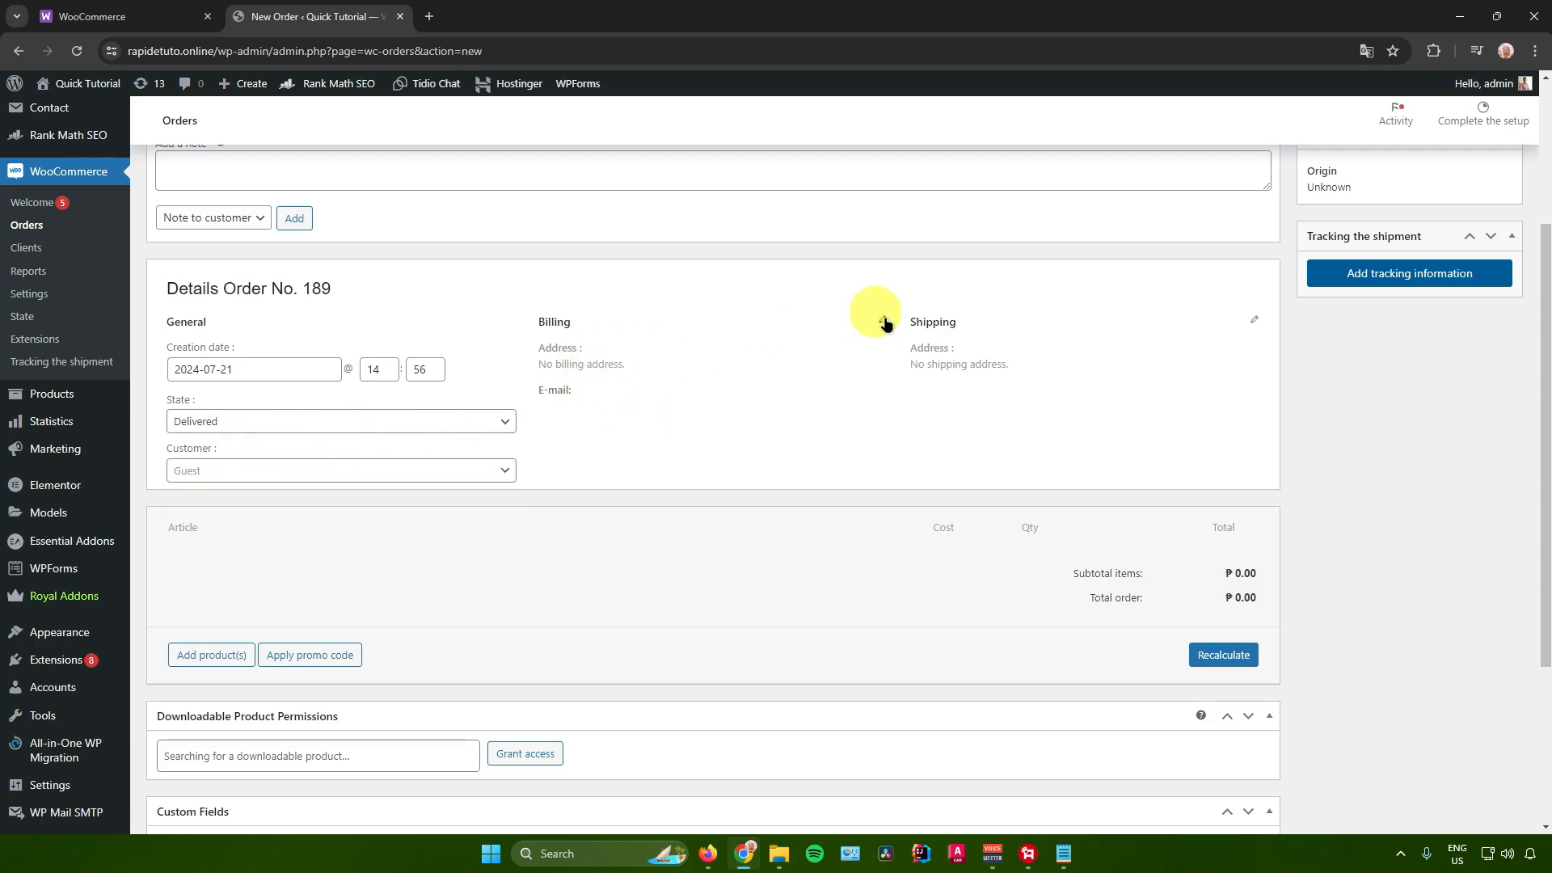
pyautogui.moveTo(552, 348)
pyautogui.mouseDown()
pyautogui.moveTo(607, 365)
pyautogui.moveTo(557, 390)
pyautogui.moveTo(613, 321)
pyautogui.moveTo(558, 331)
pyautogui.mouseUp()
pyautogui.moveTo(570, 418); pyautogui.dragTo(671, 391)
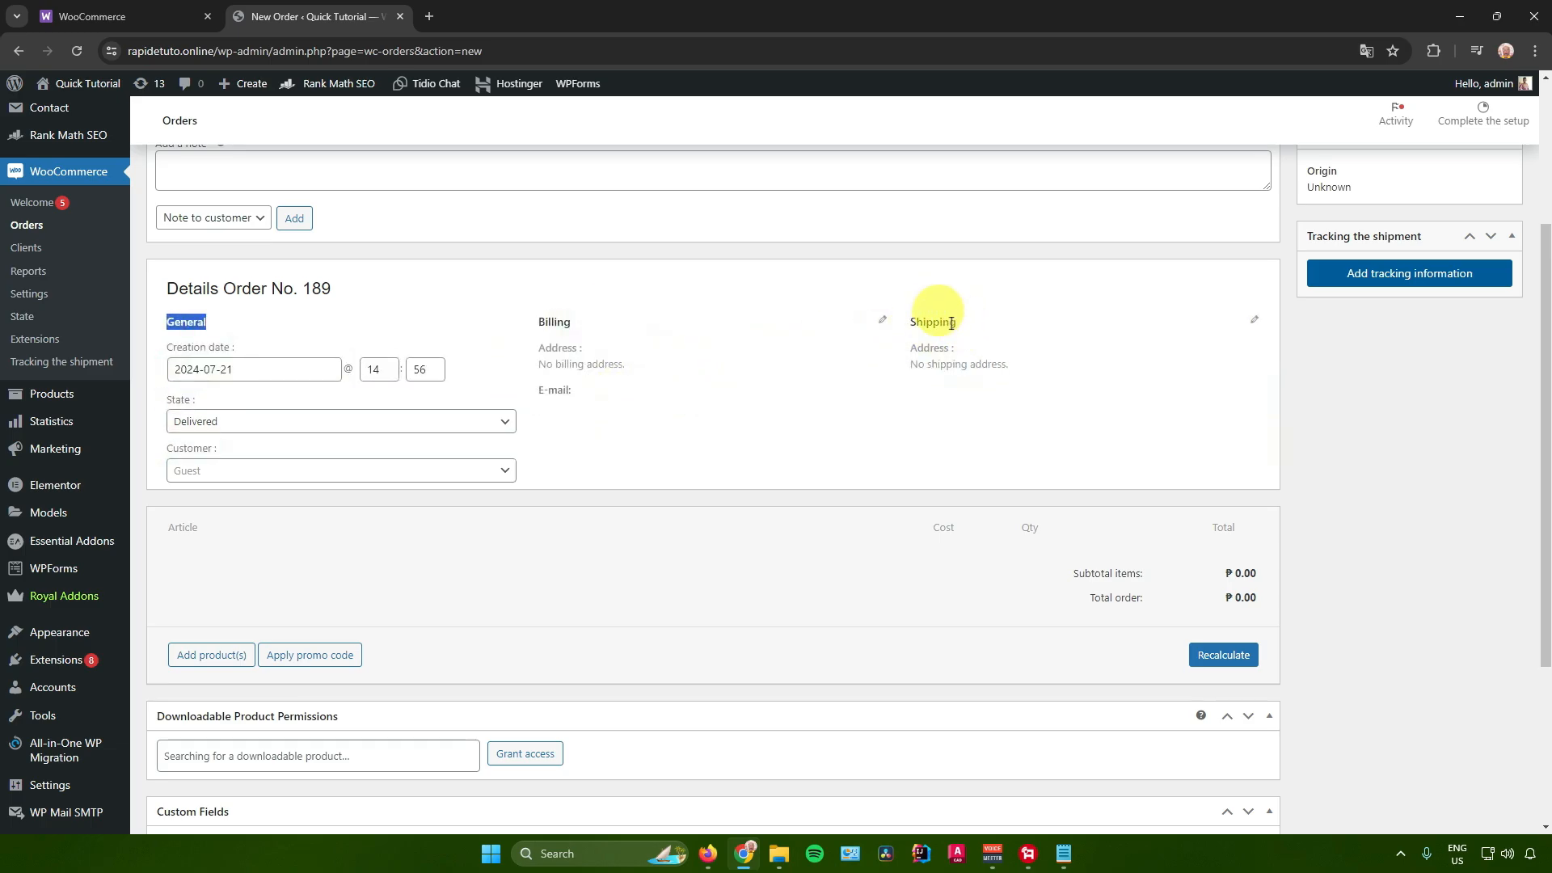
pyautogui.moveTo(951, 324); pyautogui.dragTo(1023, 361)
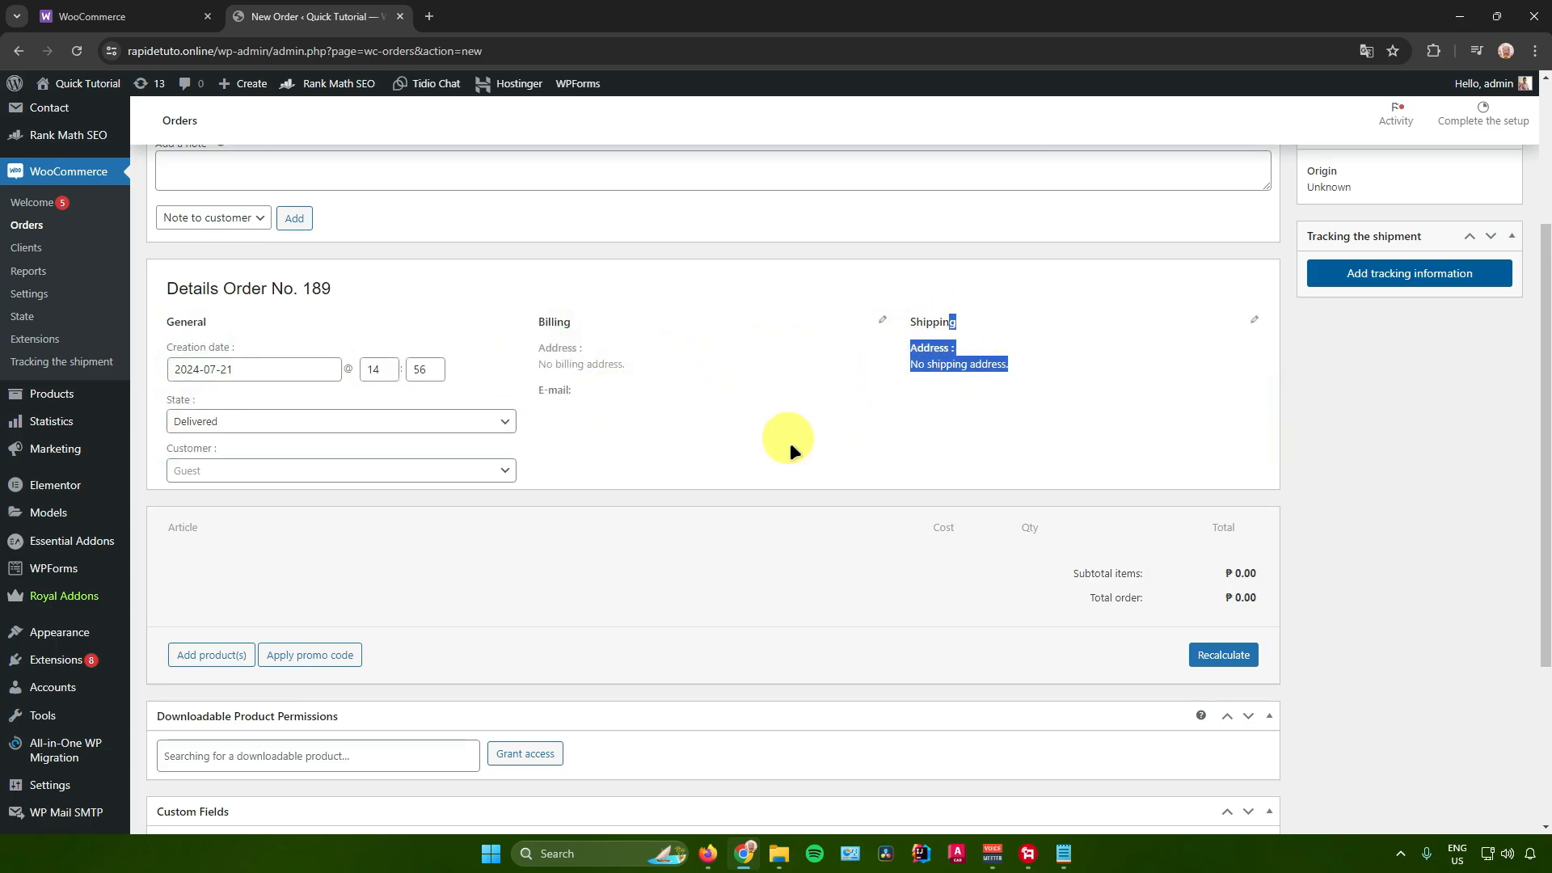
# - View the order's add-product and promo code dialogs, closing both without entering anything
pyautogui.scroll(-2, 663, 446)
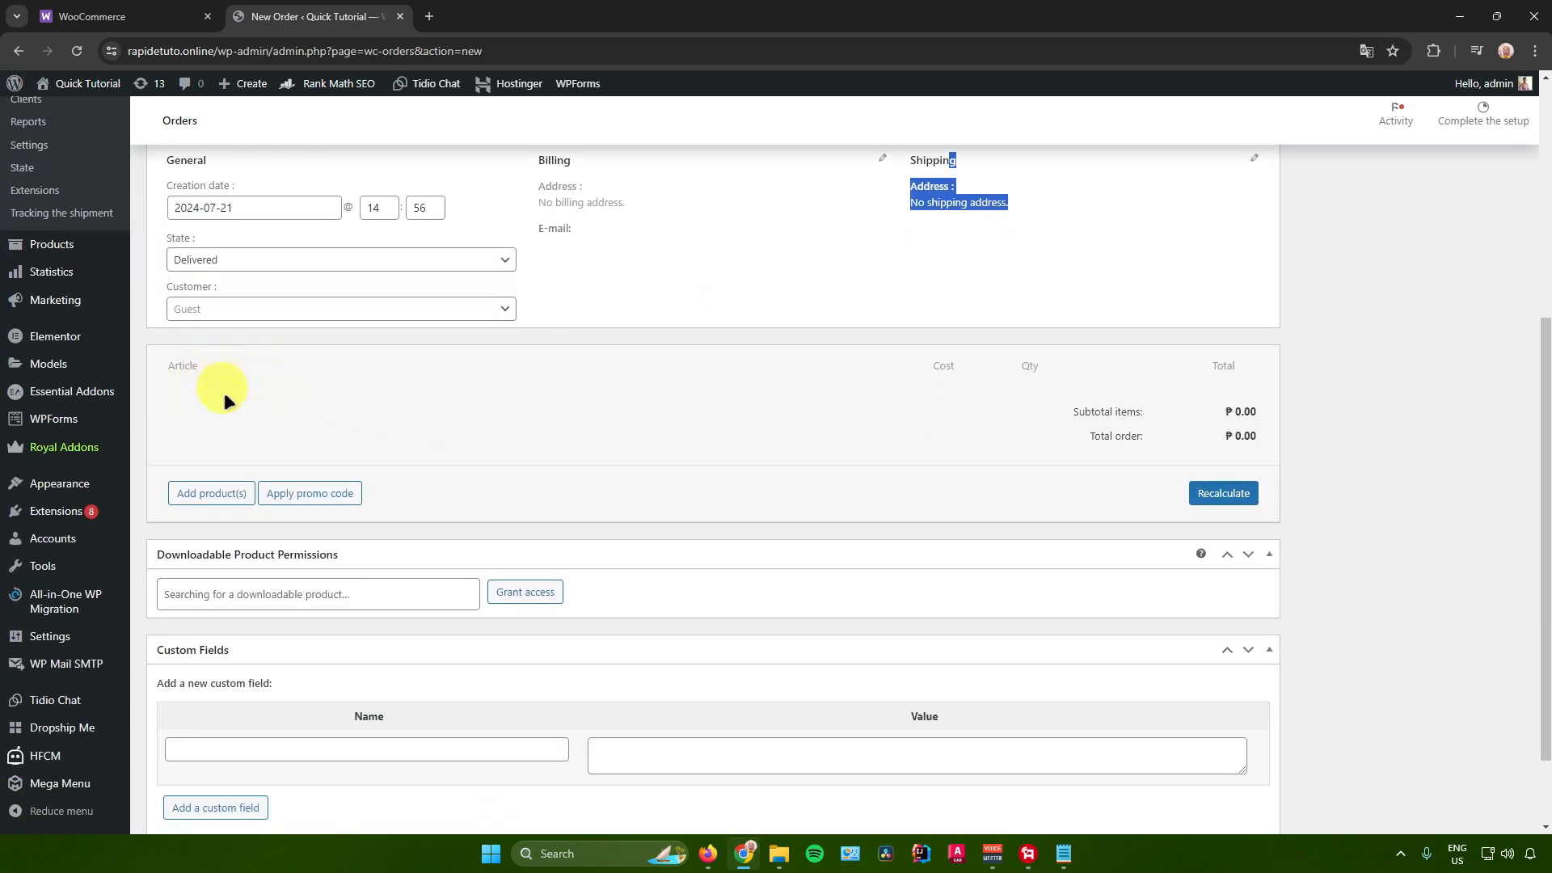
pyautogui.click(202, 493)
pyautogui.click(777, 417)
pyautogui.click(327, 491)
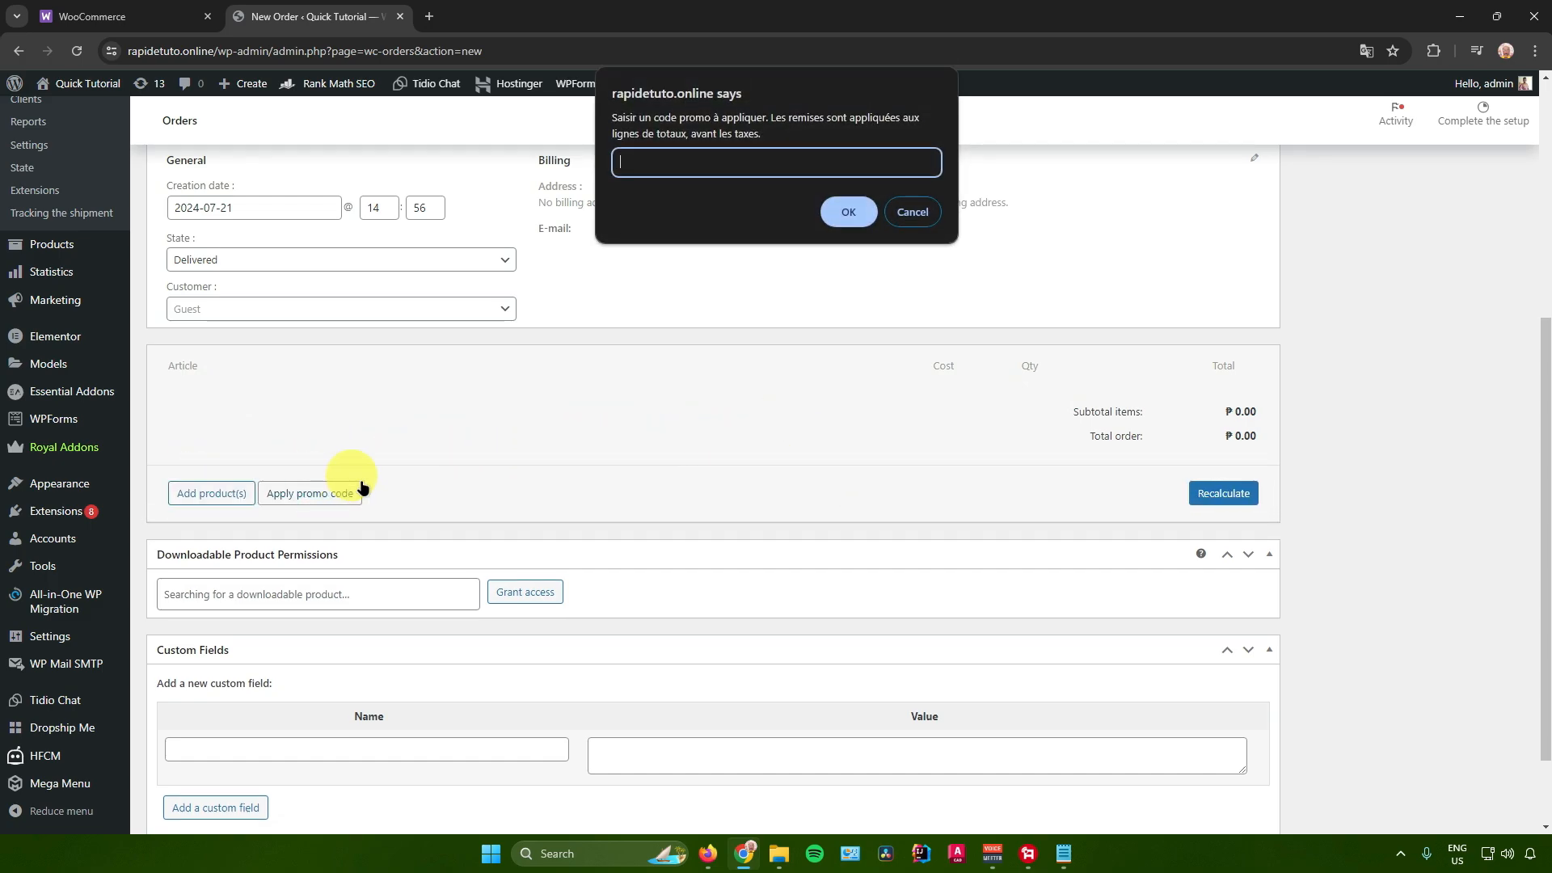
pyautogui.click(718, 387)
pyautogui.click(914, 213)
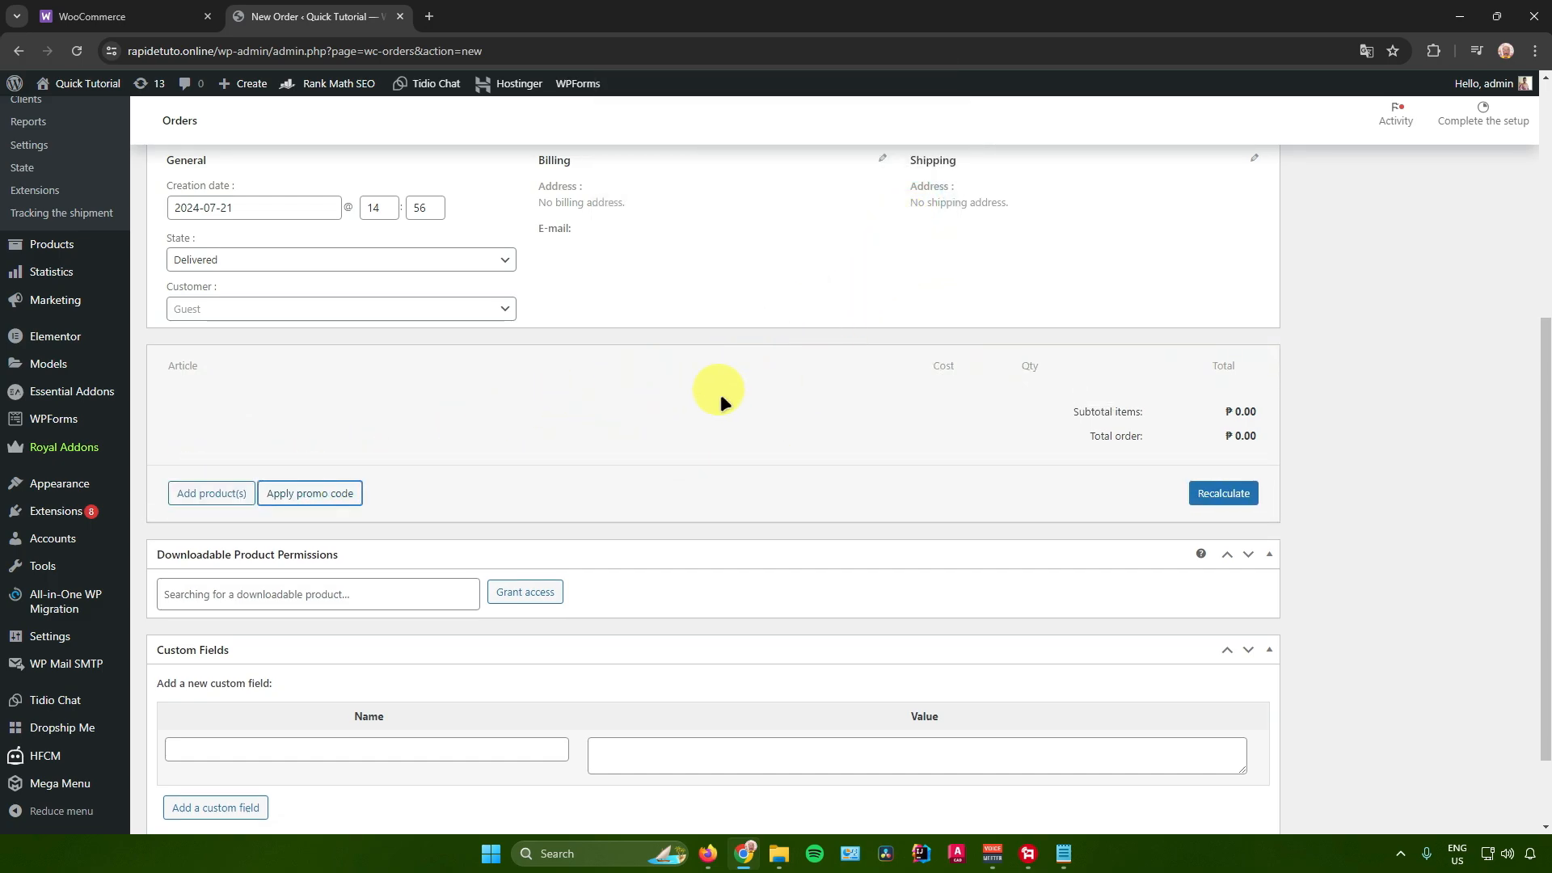
# - Add a custom field named "Sample" with the value 100 to the order
pyautogui.scroll(-2, 720, 394)
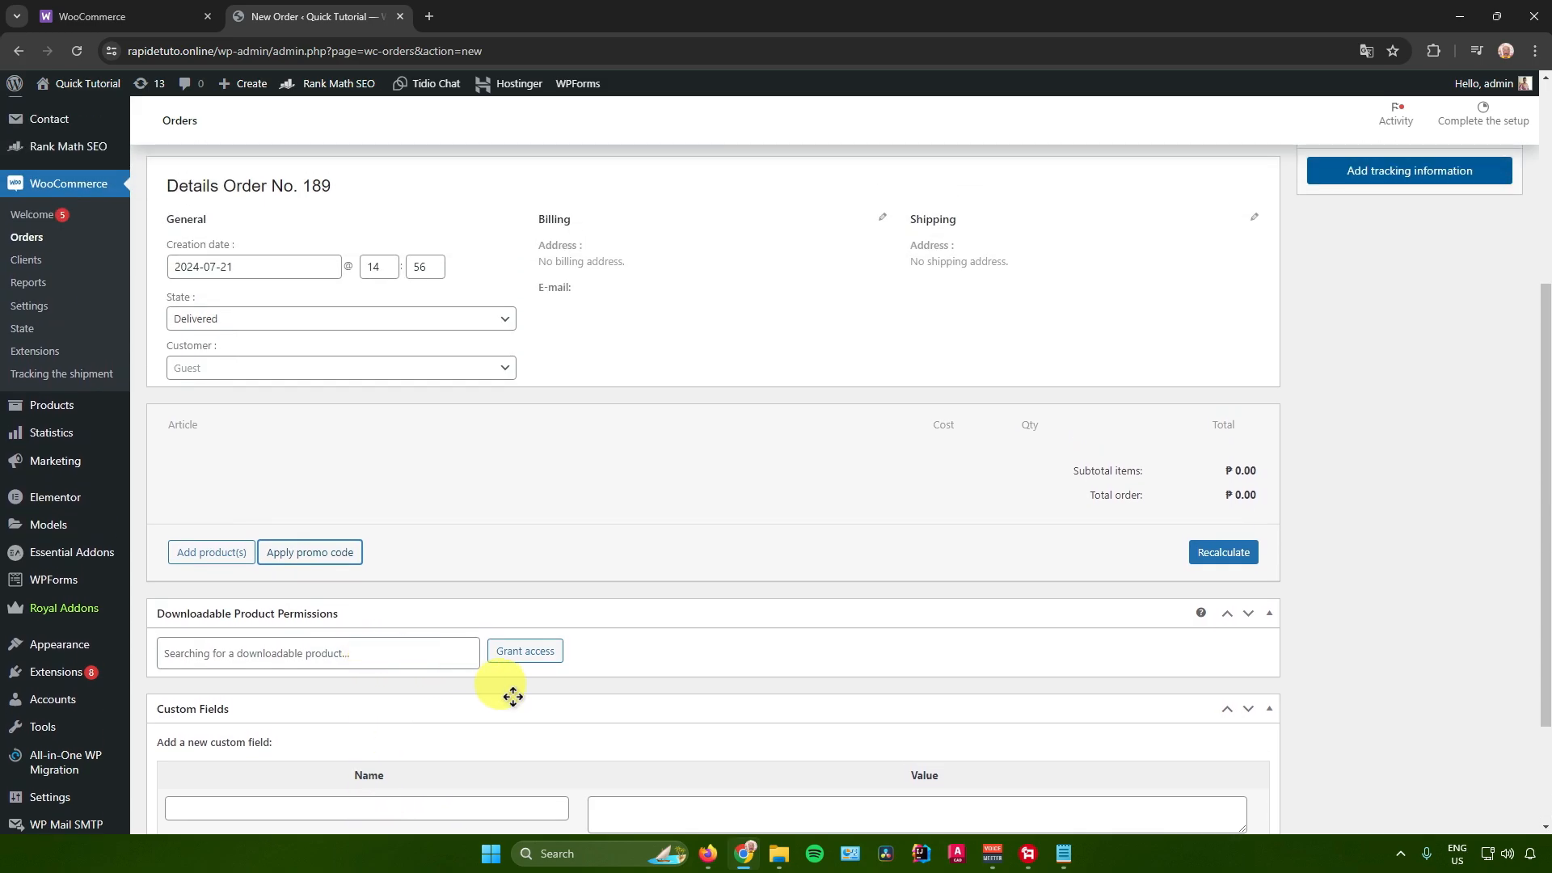
pyautogui.scroll(-2, 510, 687)
pyautogui.click(433, 645)
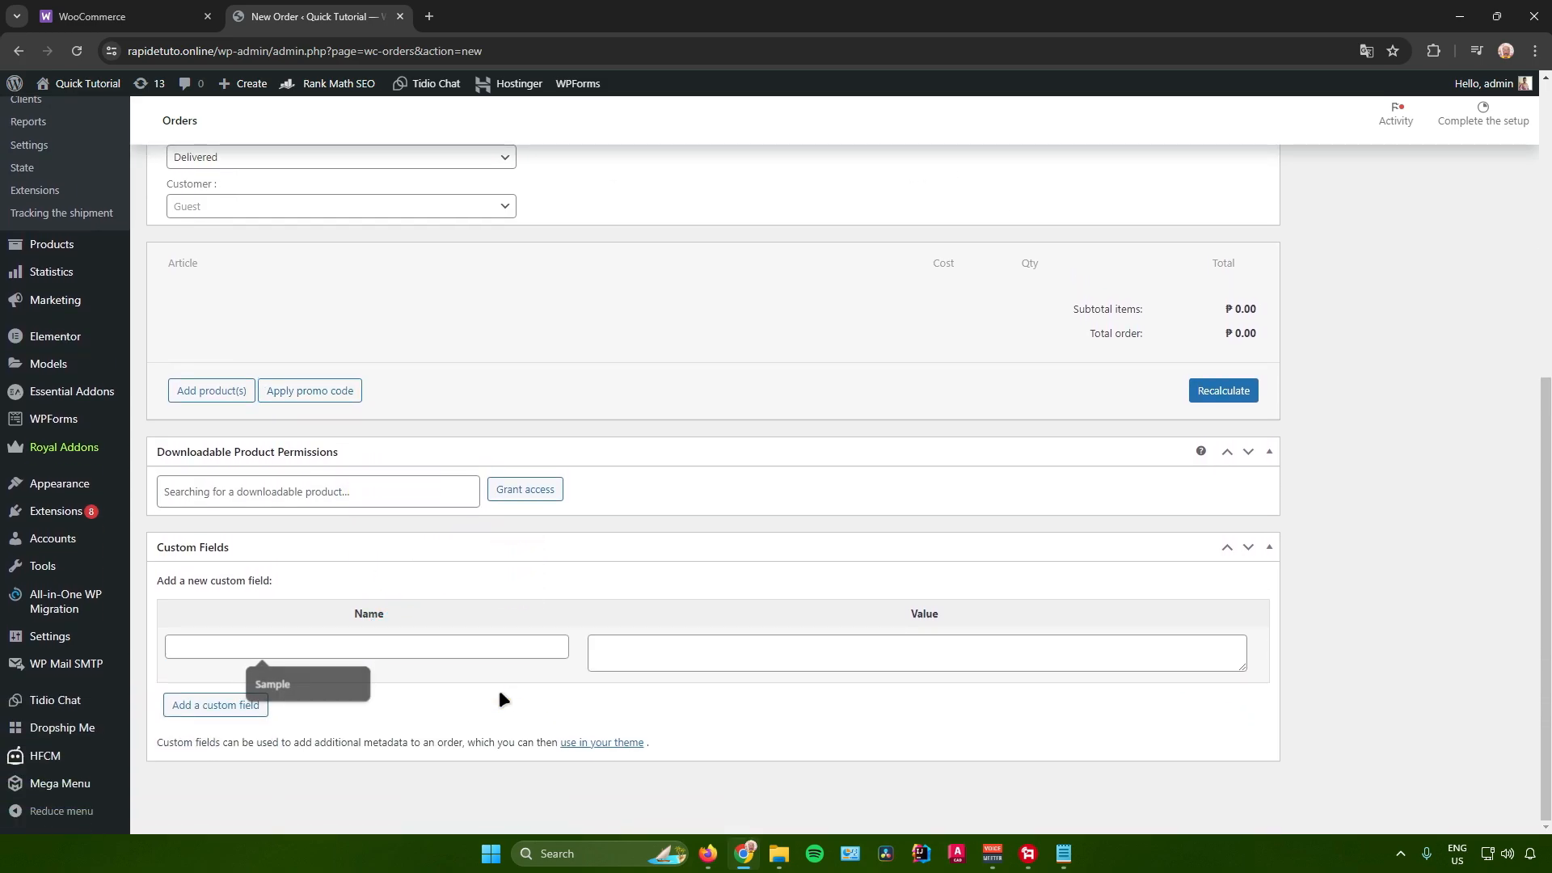
pyautogui.click(323, 679)
pyautogui.click(687, 650)
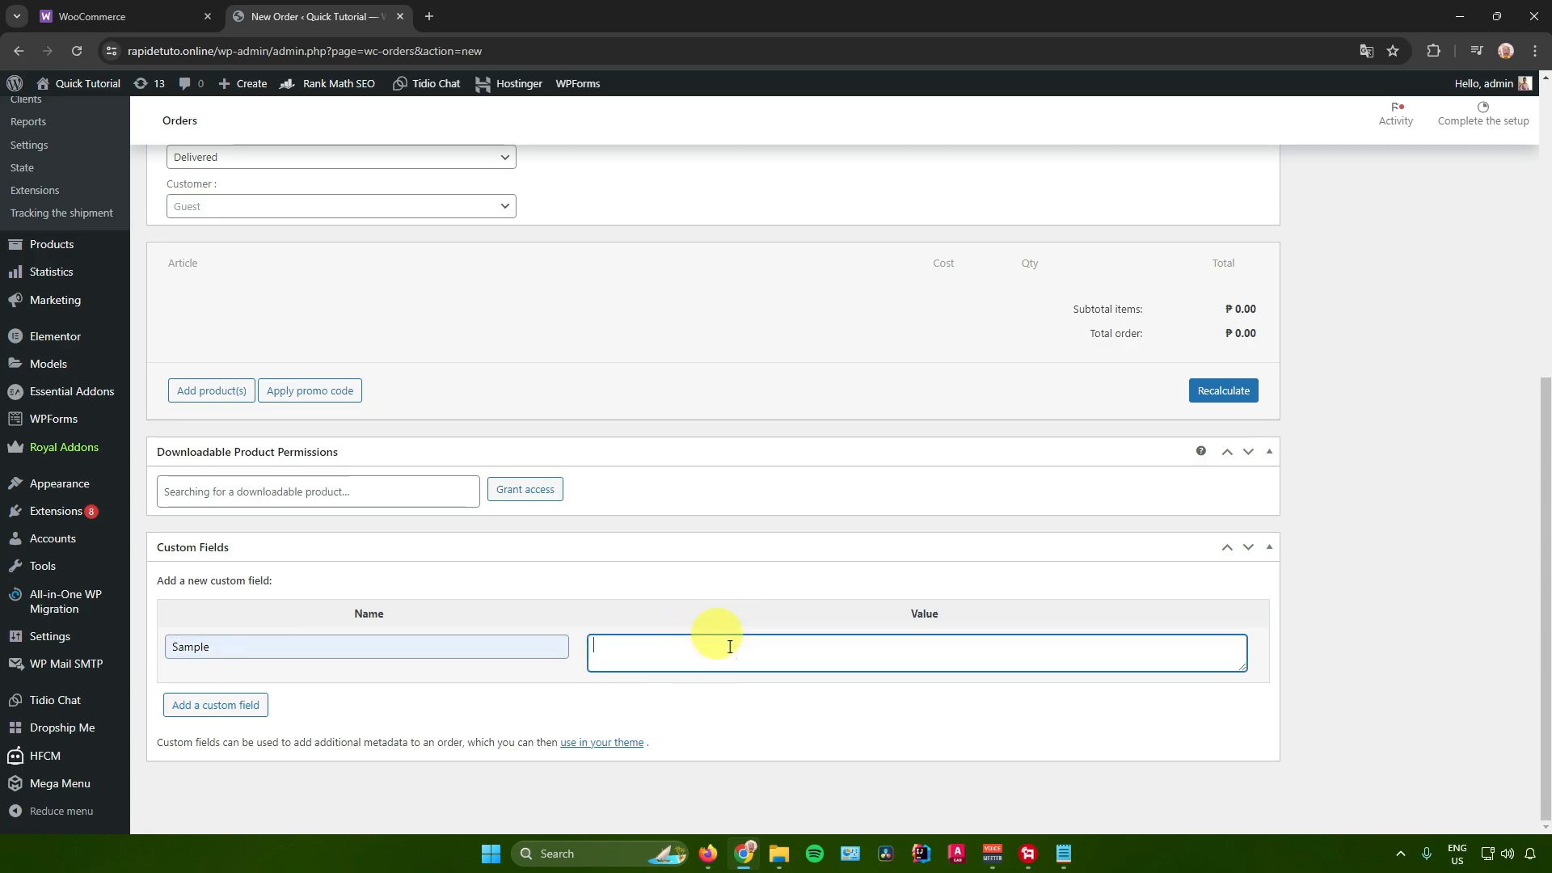
pyautogui.write('100')
pyautogui.click(226, 704)
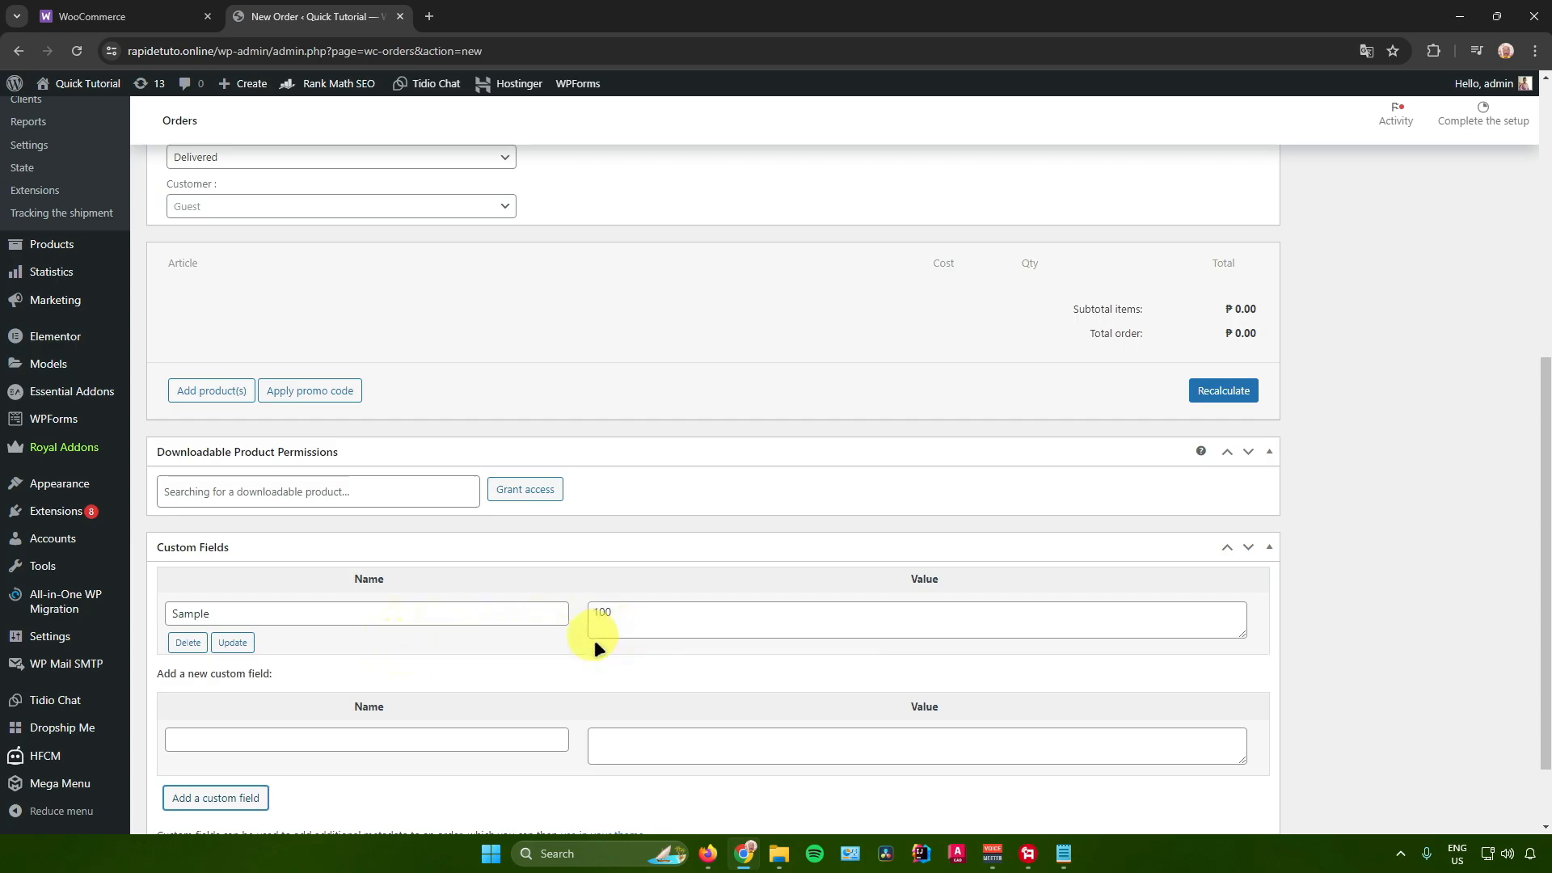
# - Choose the action to send order details to the customer and create the new order
pyautogui.scroll(7, 652, 643)
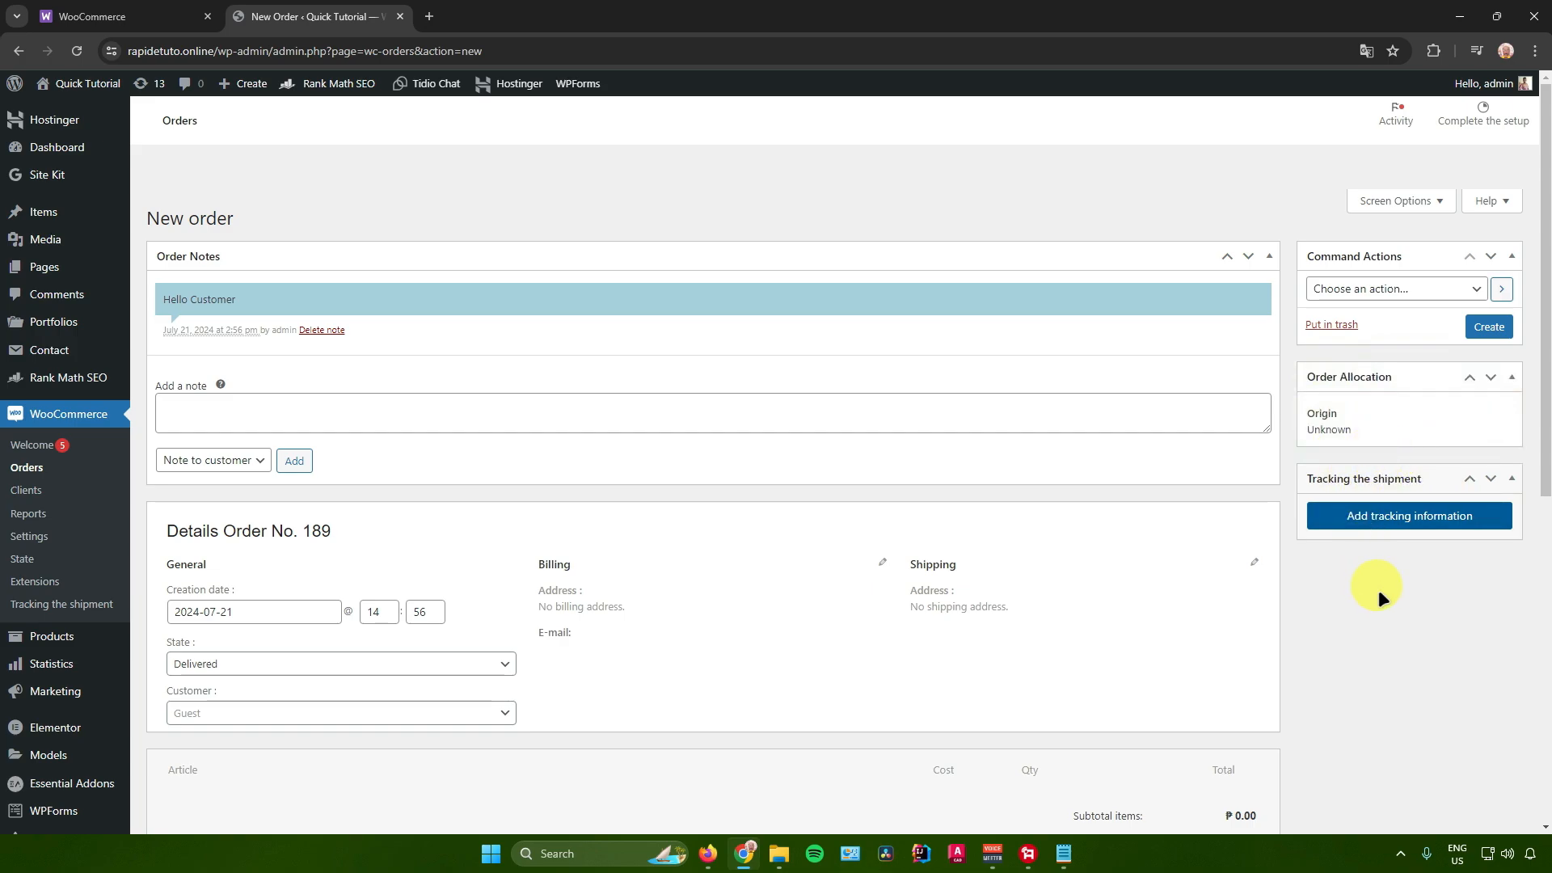
pyautogui.click(1348, 291)
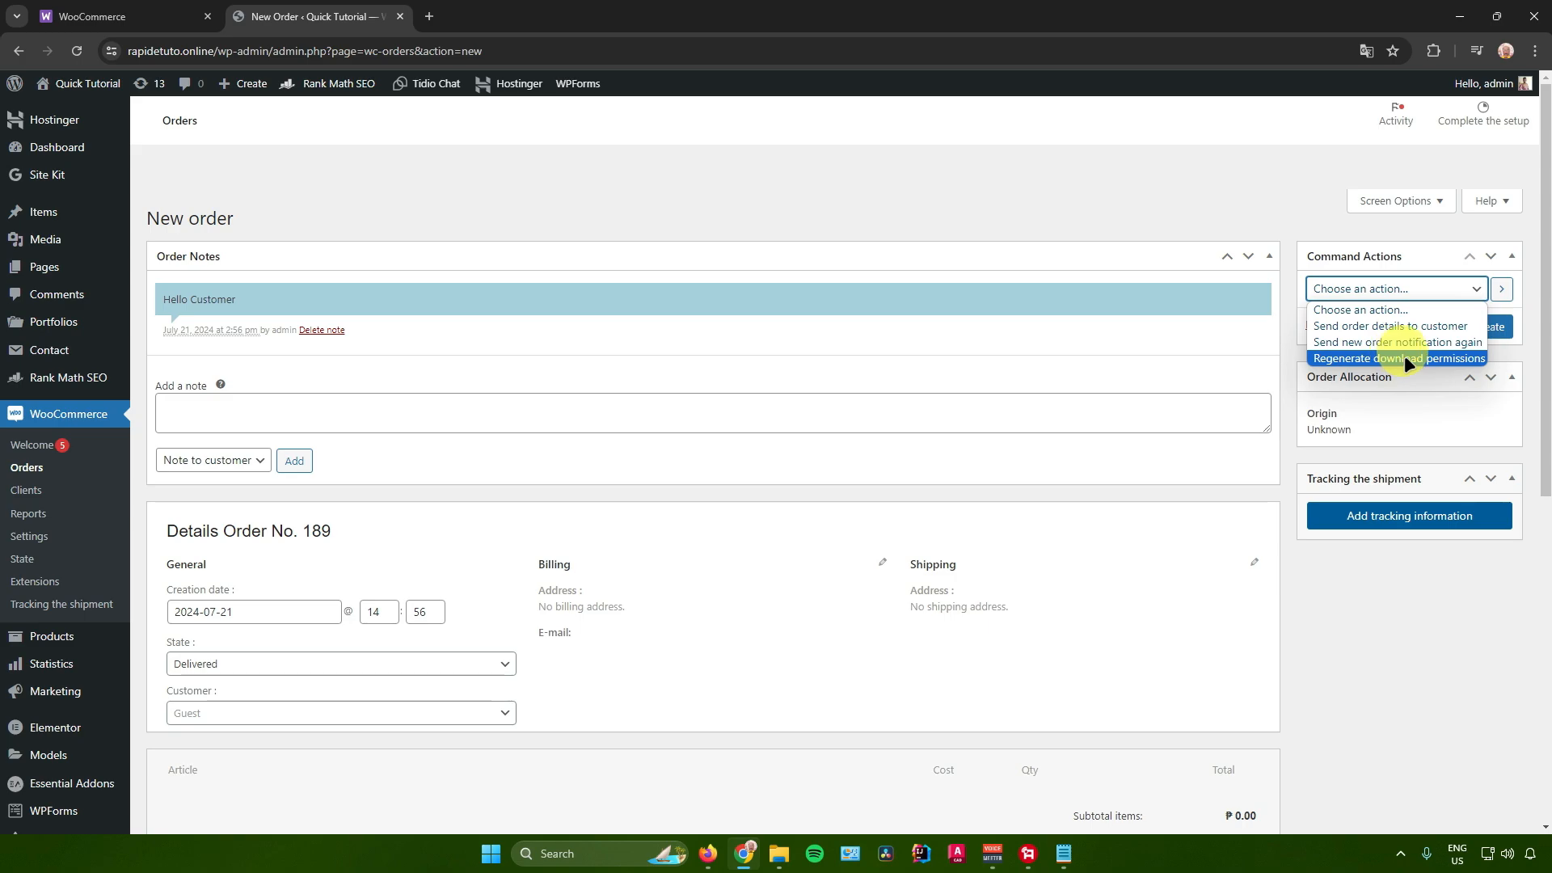
pyautogui.click(1374, 326)
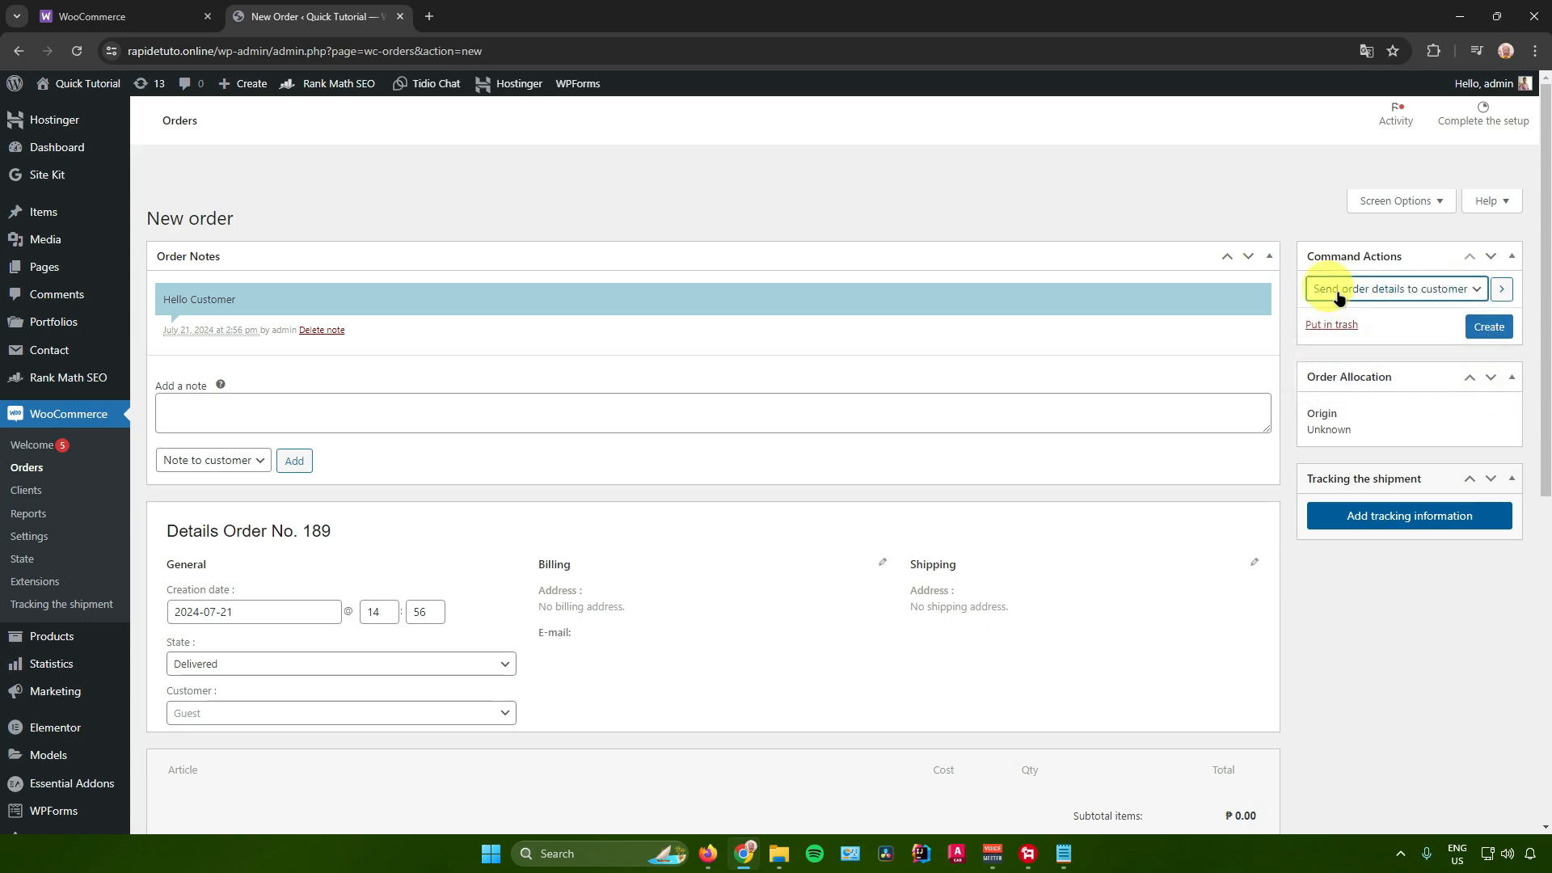
pyautogui.click(1489, 326)
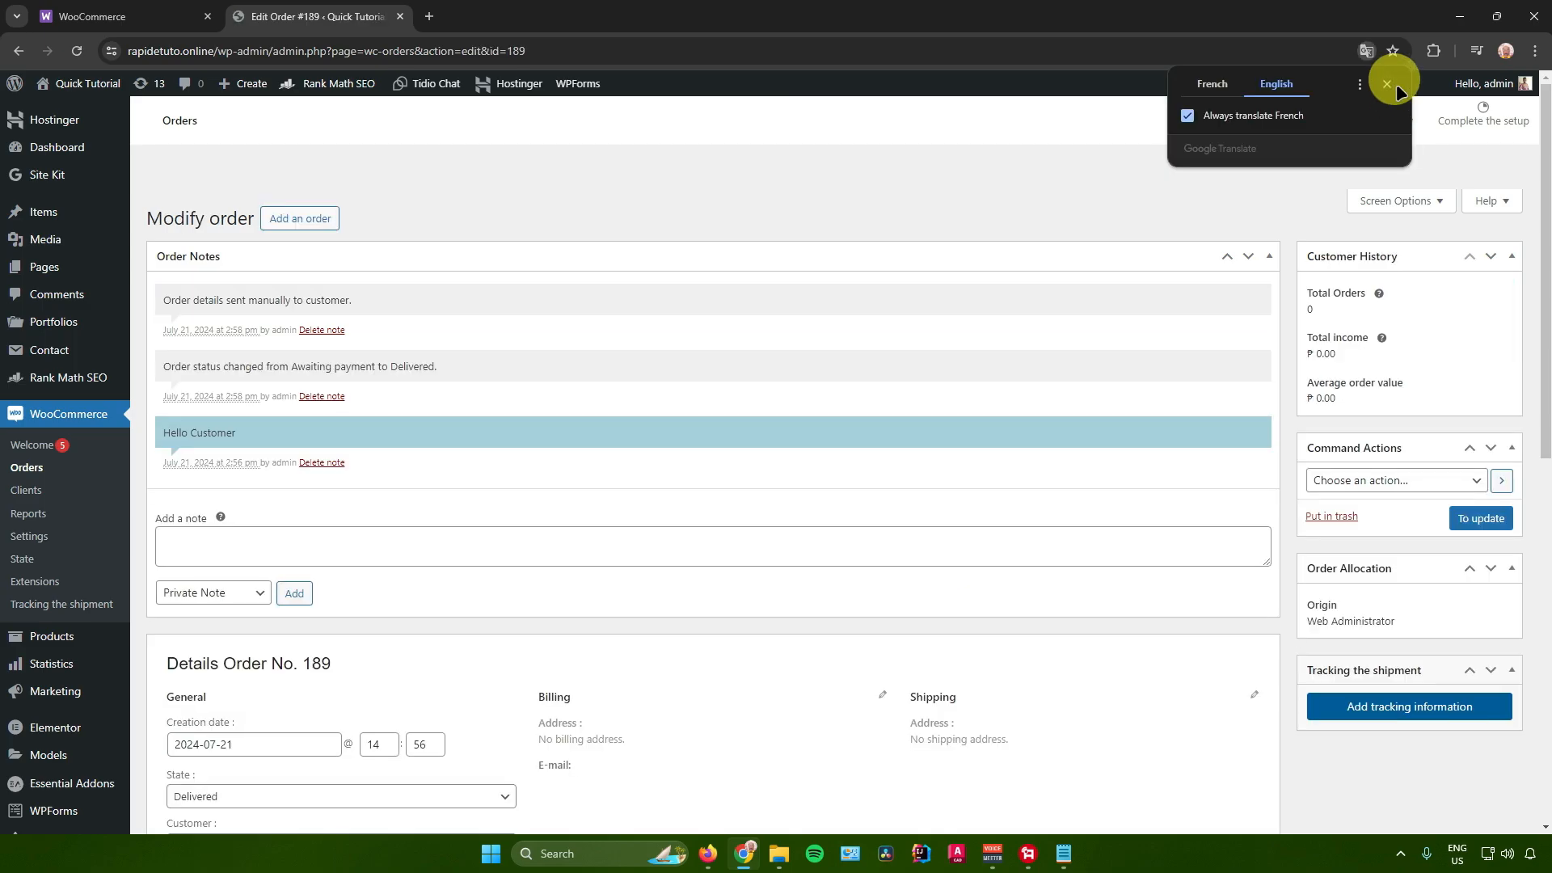
pyautogui.click(1387, 84)
pyautogui.scroll(-1, 1355, 459)
pyautogui.scroll(-1, 1360, 550)
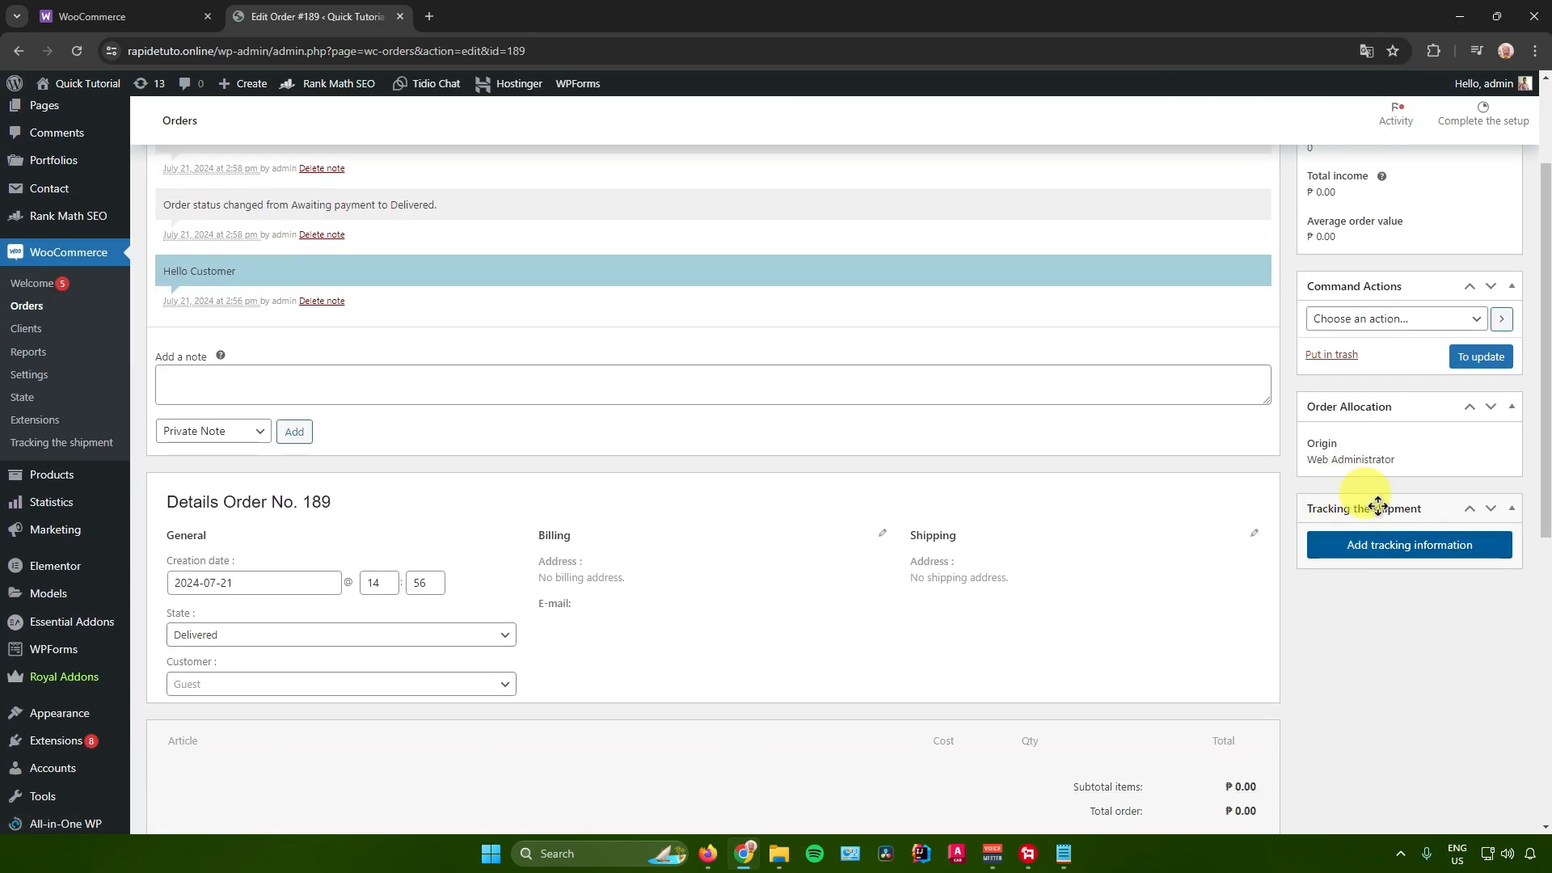
pyautogui.click(1403, 544)
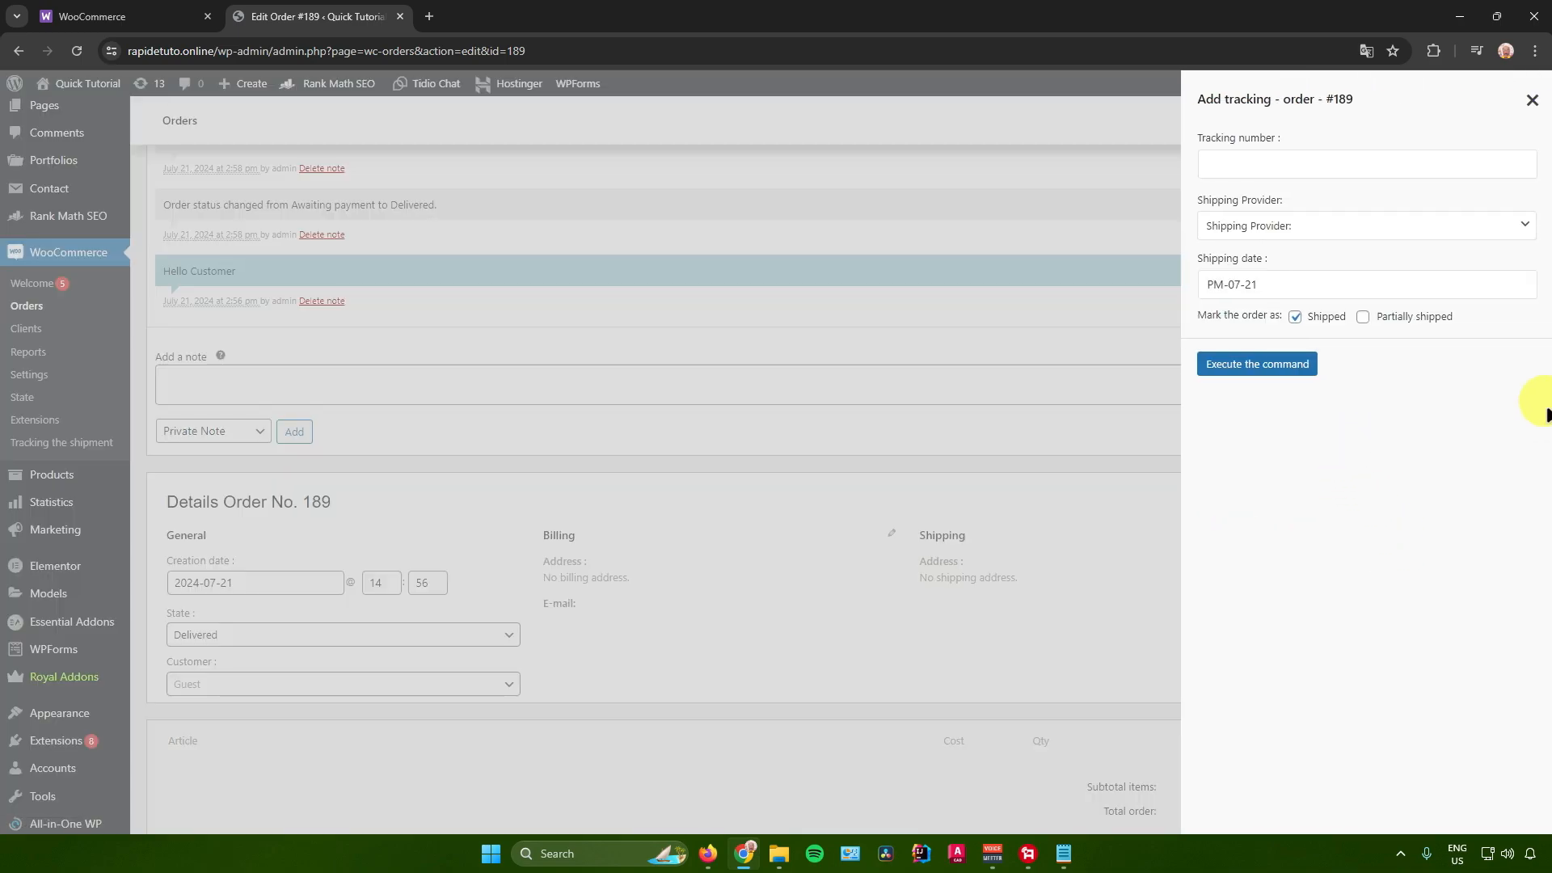
pyautogui.click(1244, 169)
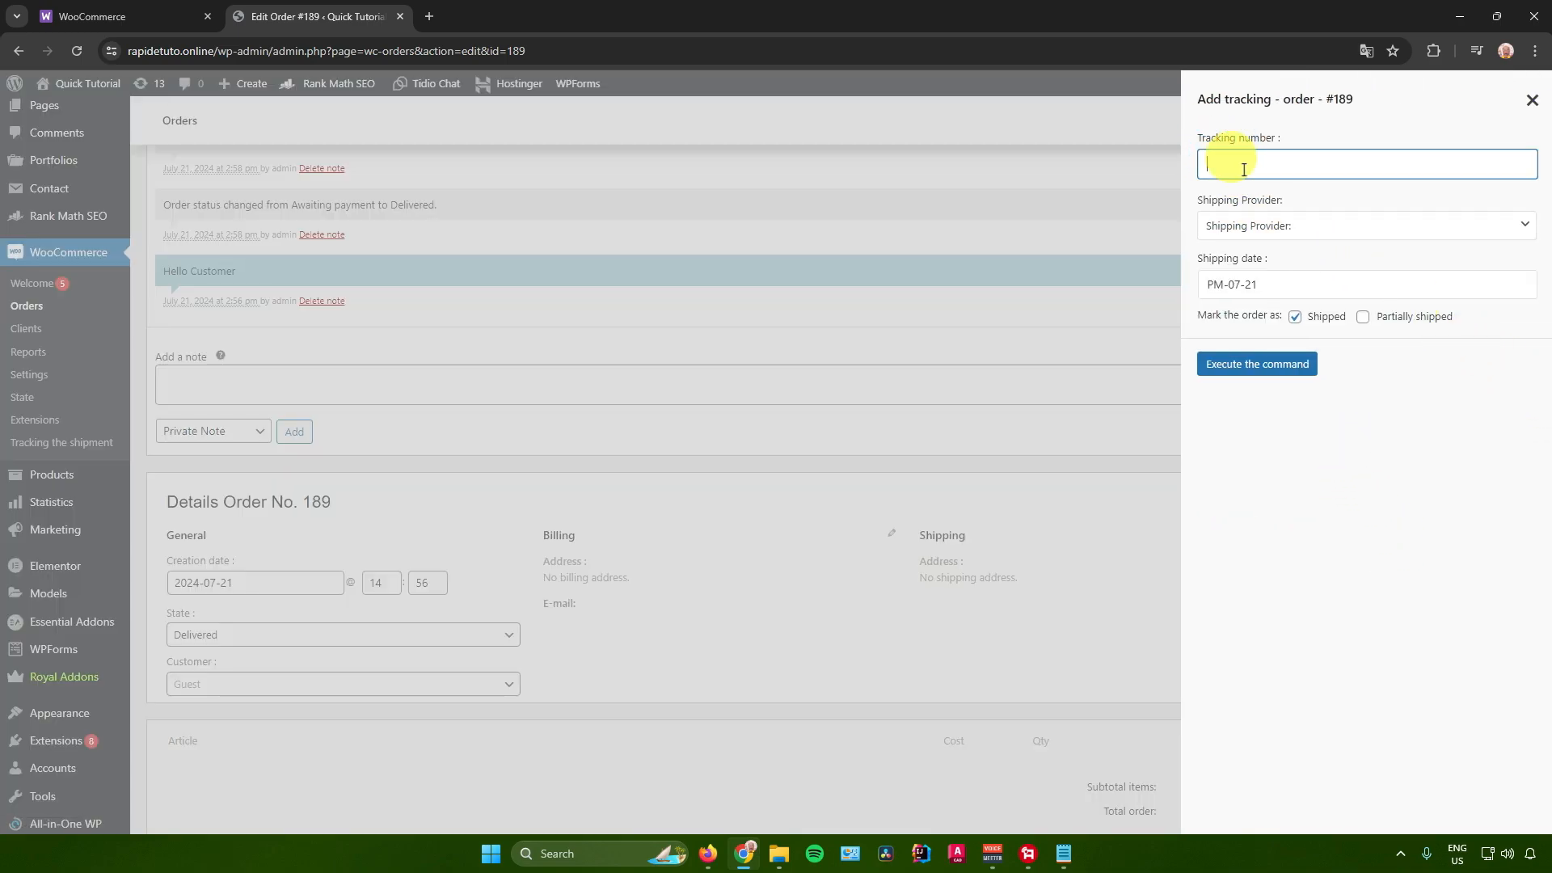
pyautogui.write('34856749857689')
pyautogui.click(1297, 230)
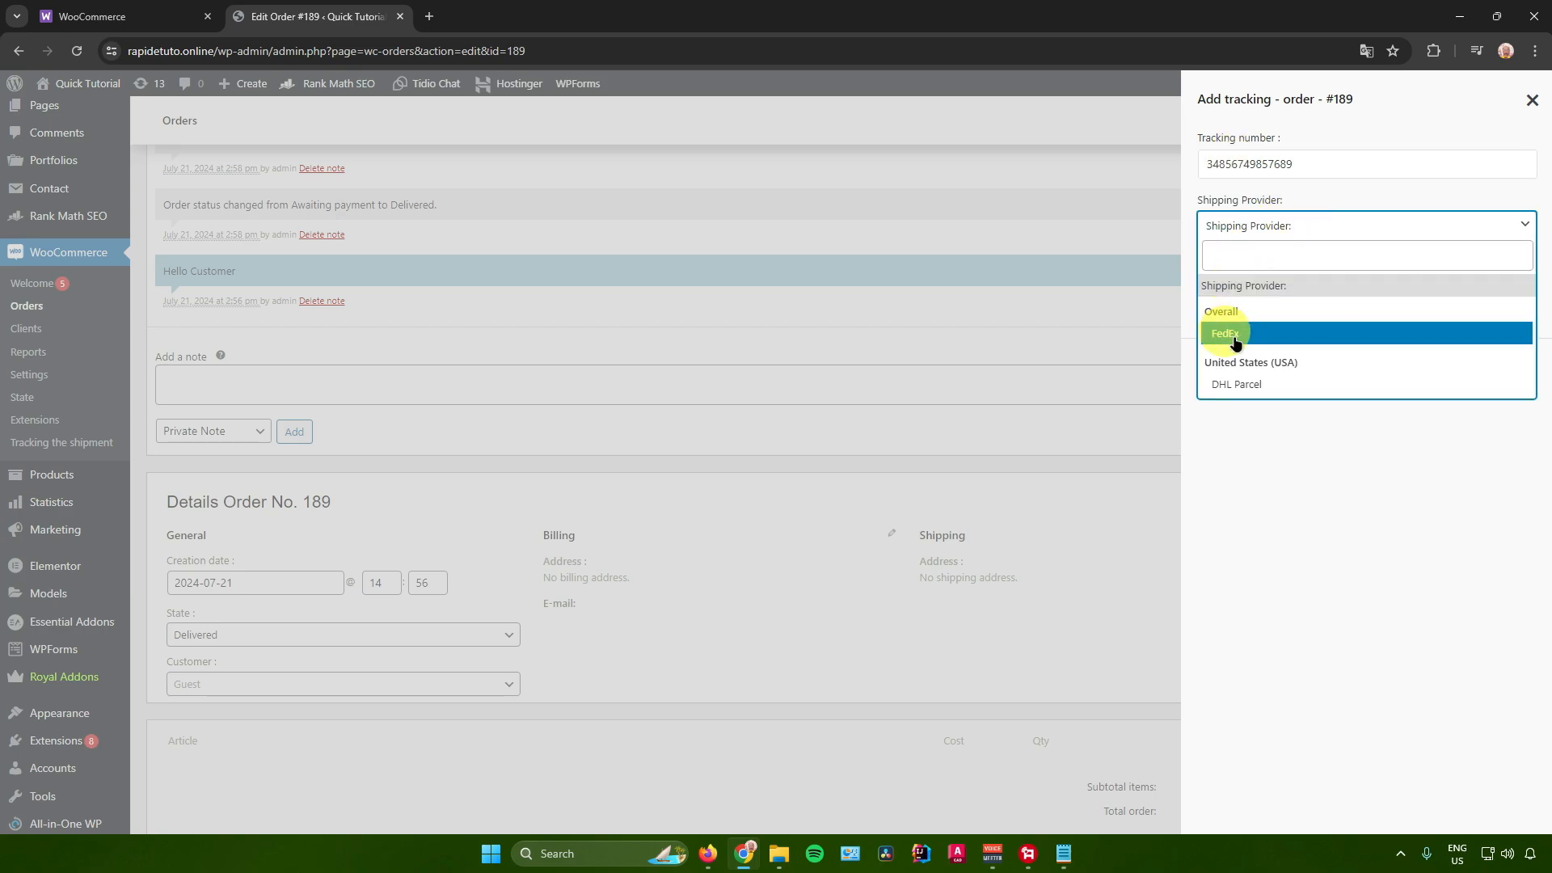
pyautogui.click(1281, 331)
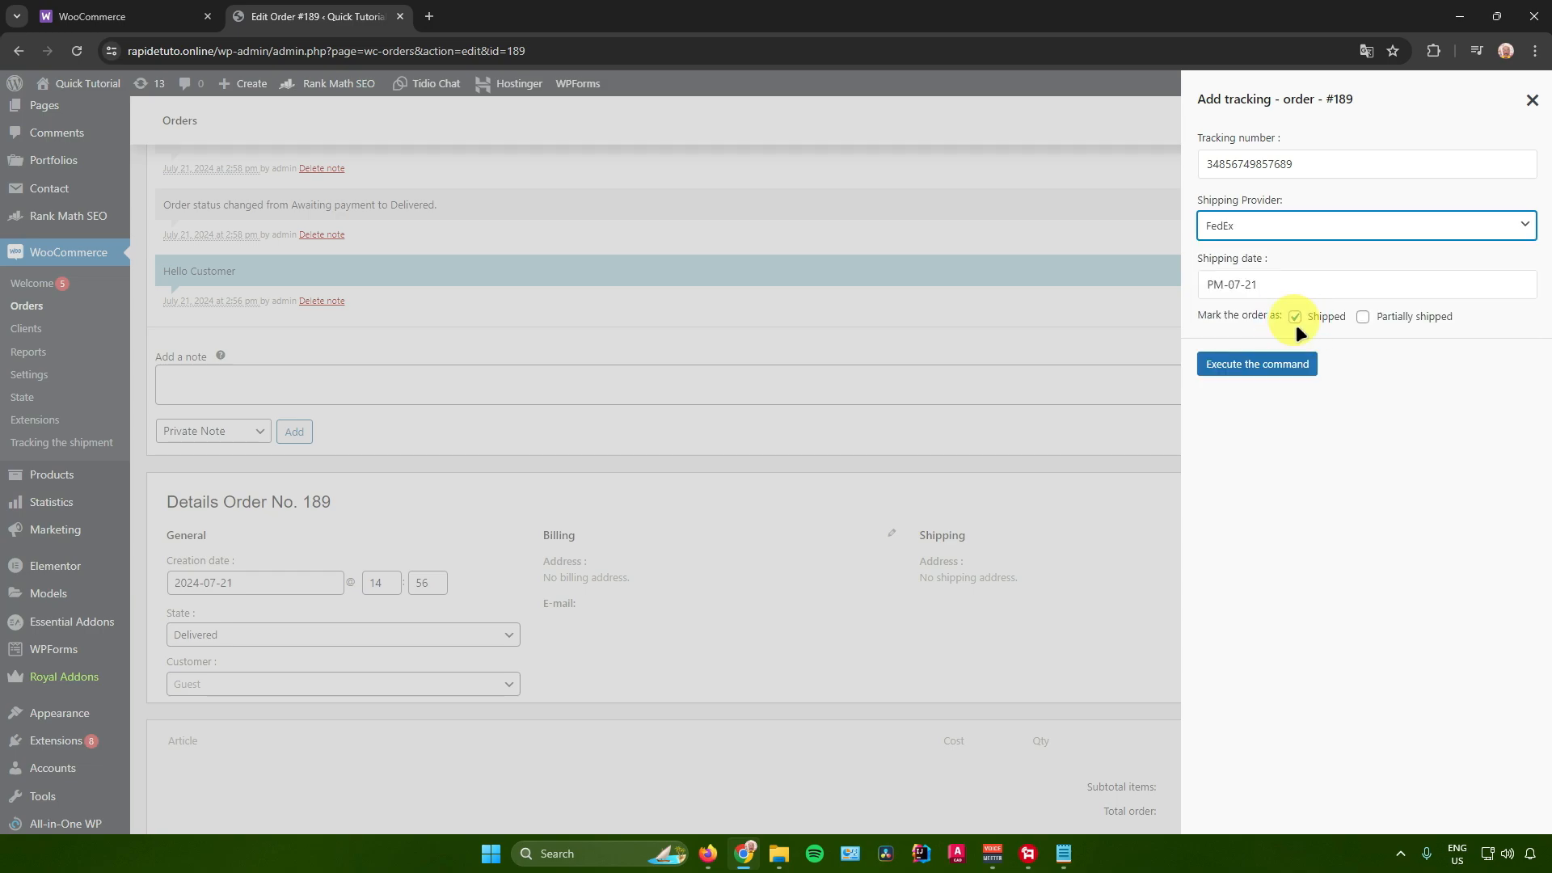
pyautogui.click(1303, 284)
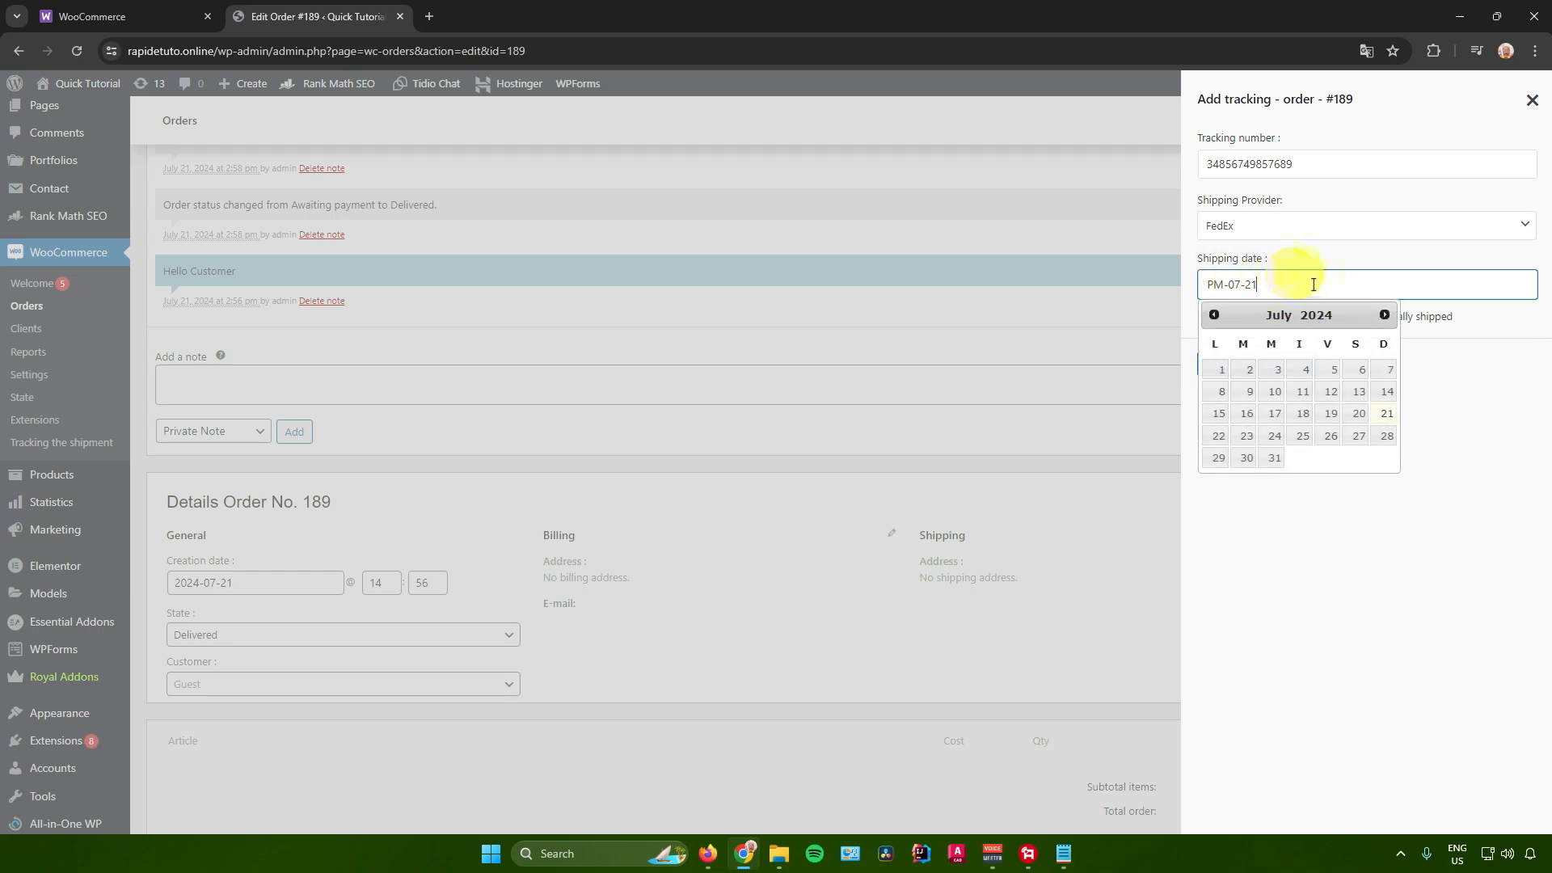
pyautogui.click(1533, 428)
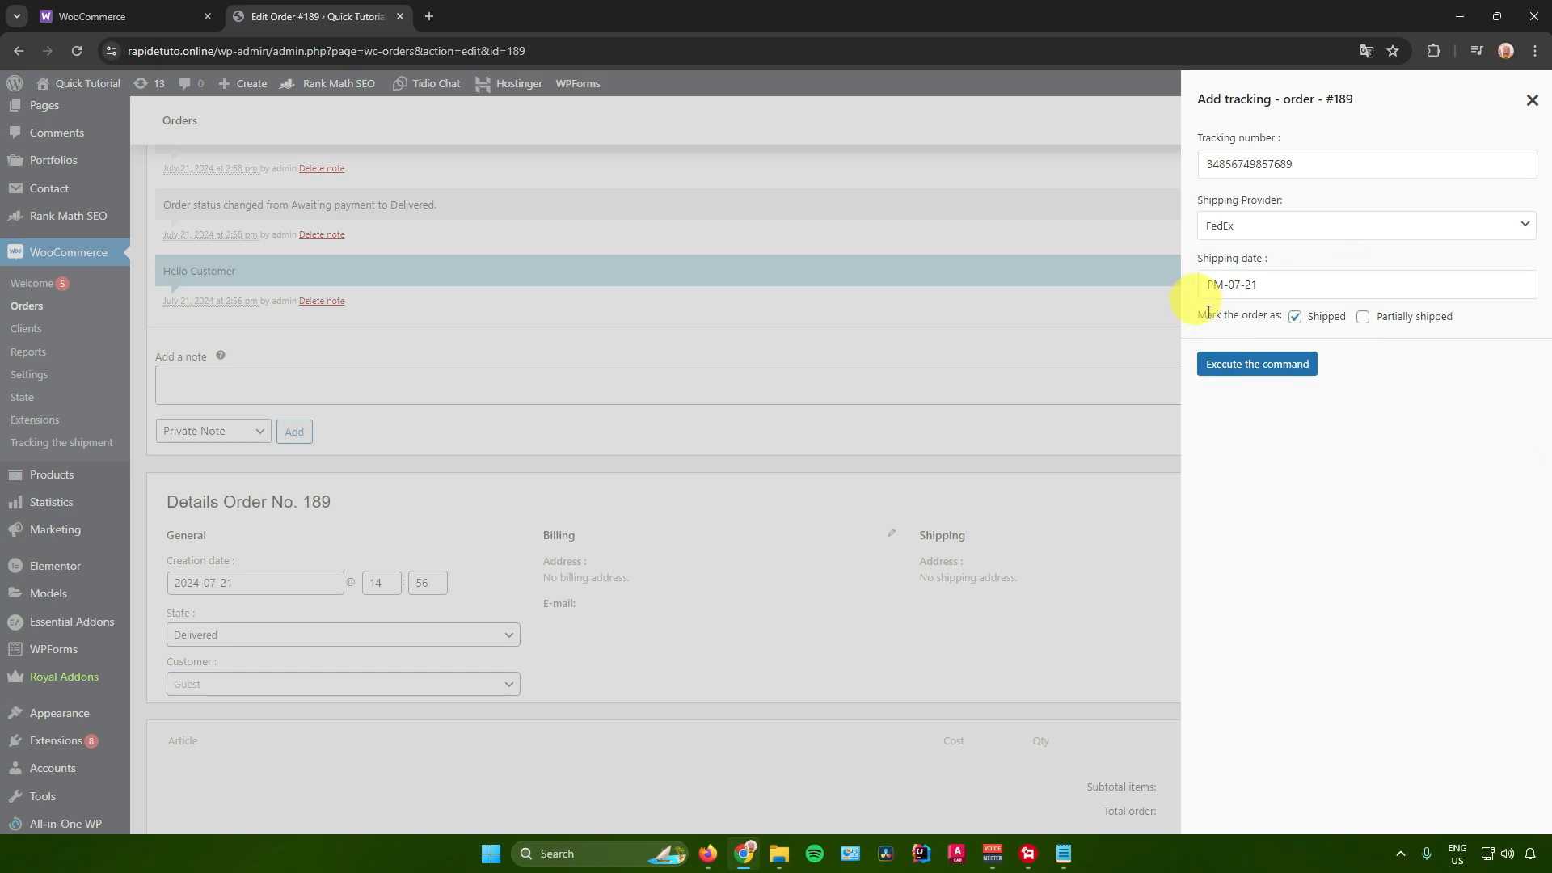
pyautogui.moveTo(1210, 322); pyautogui.dragTo(1318, 319)
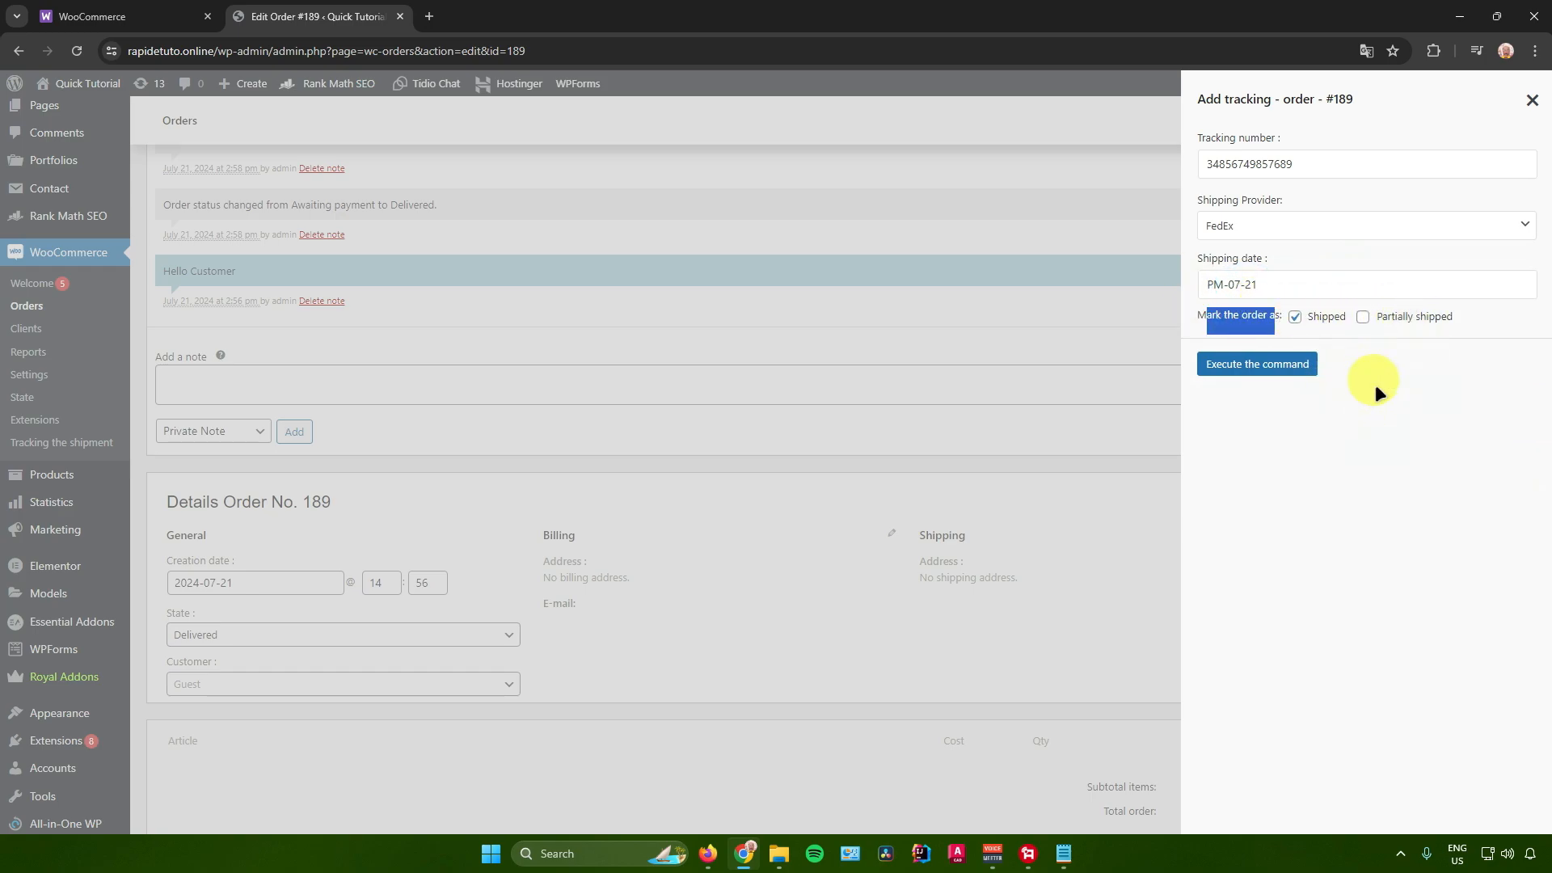
pyautogui.click(1292, 365)
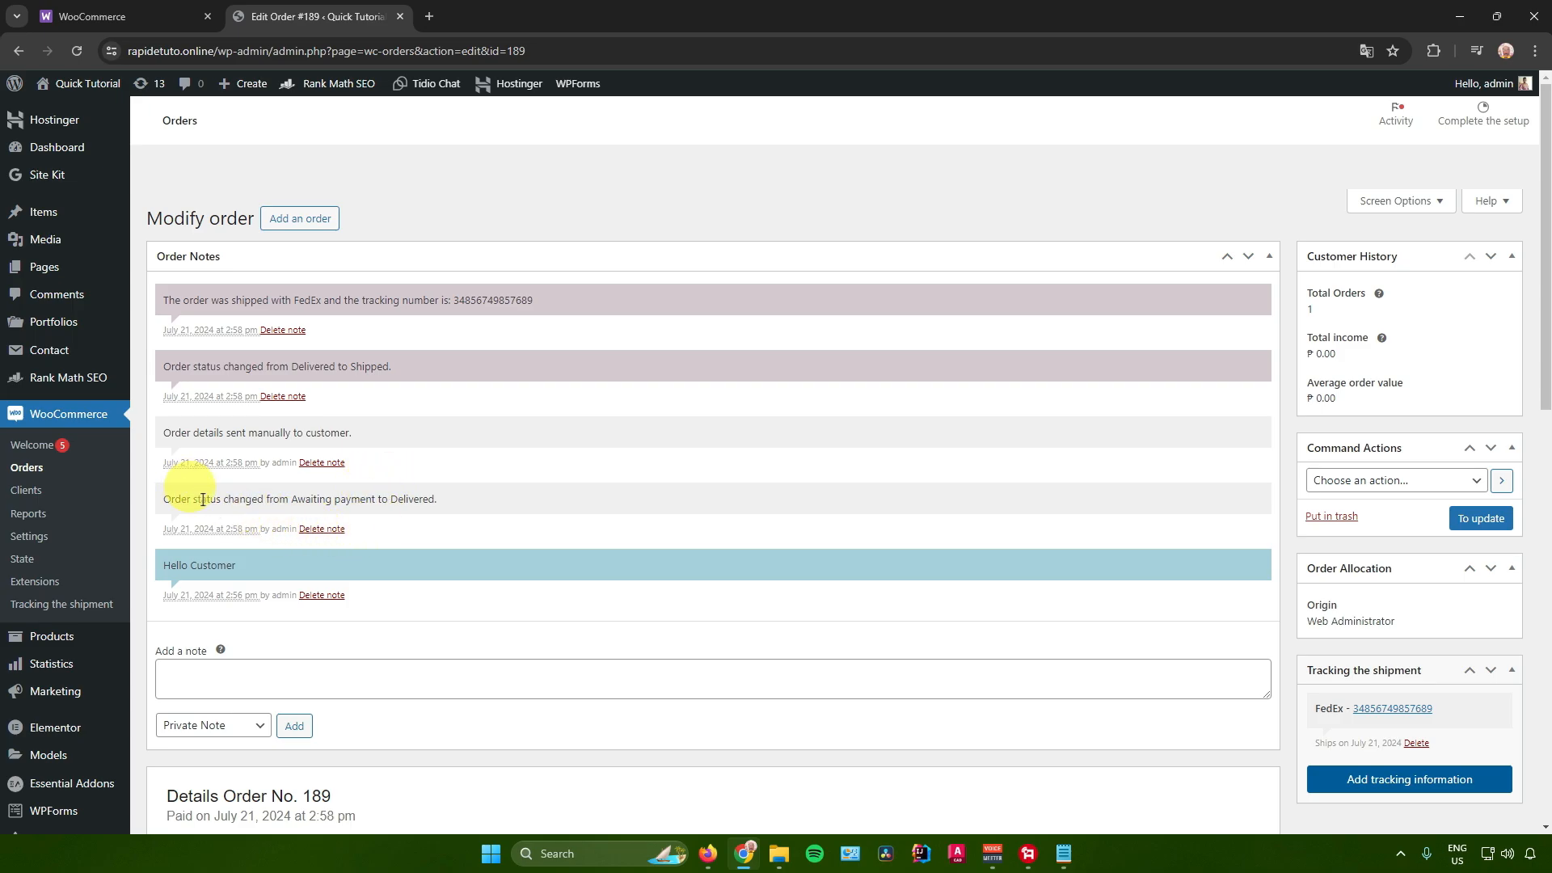
# - Review the order notes on status changes, sent order details and shipment tracking, plus the order's details
pyautogui.moveTo(175, 499); pyautogui.dragTo(440, 497)
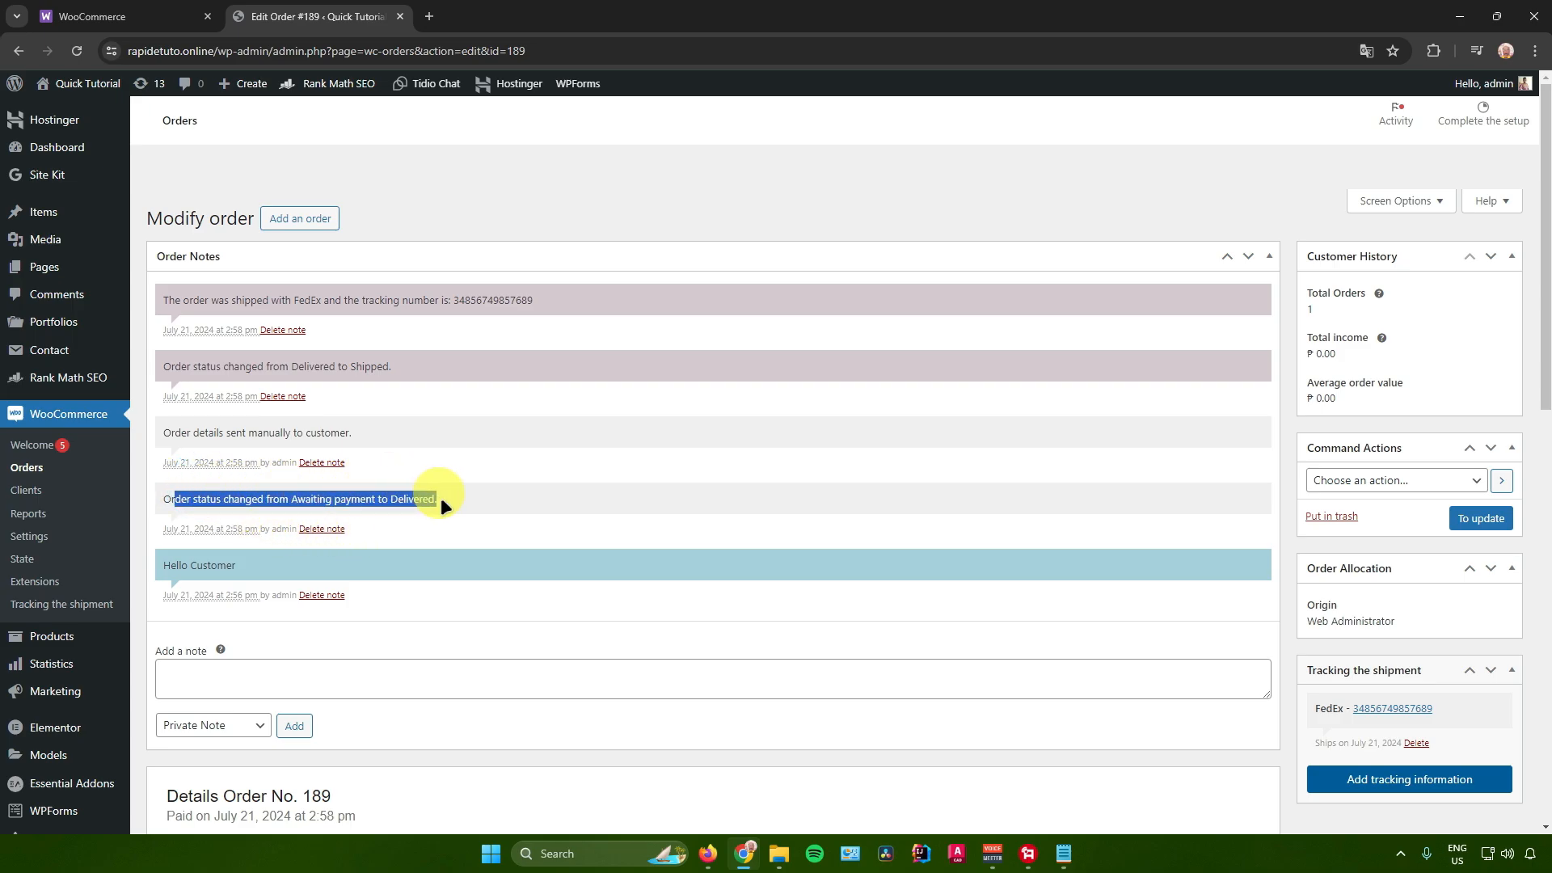
pyautogui.moveTo(173, 432); pyautogui.dragTo(338, 438)
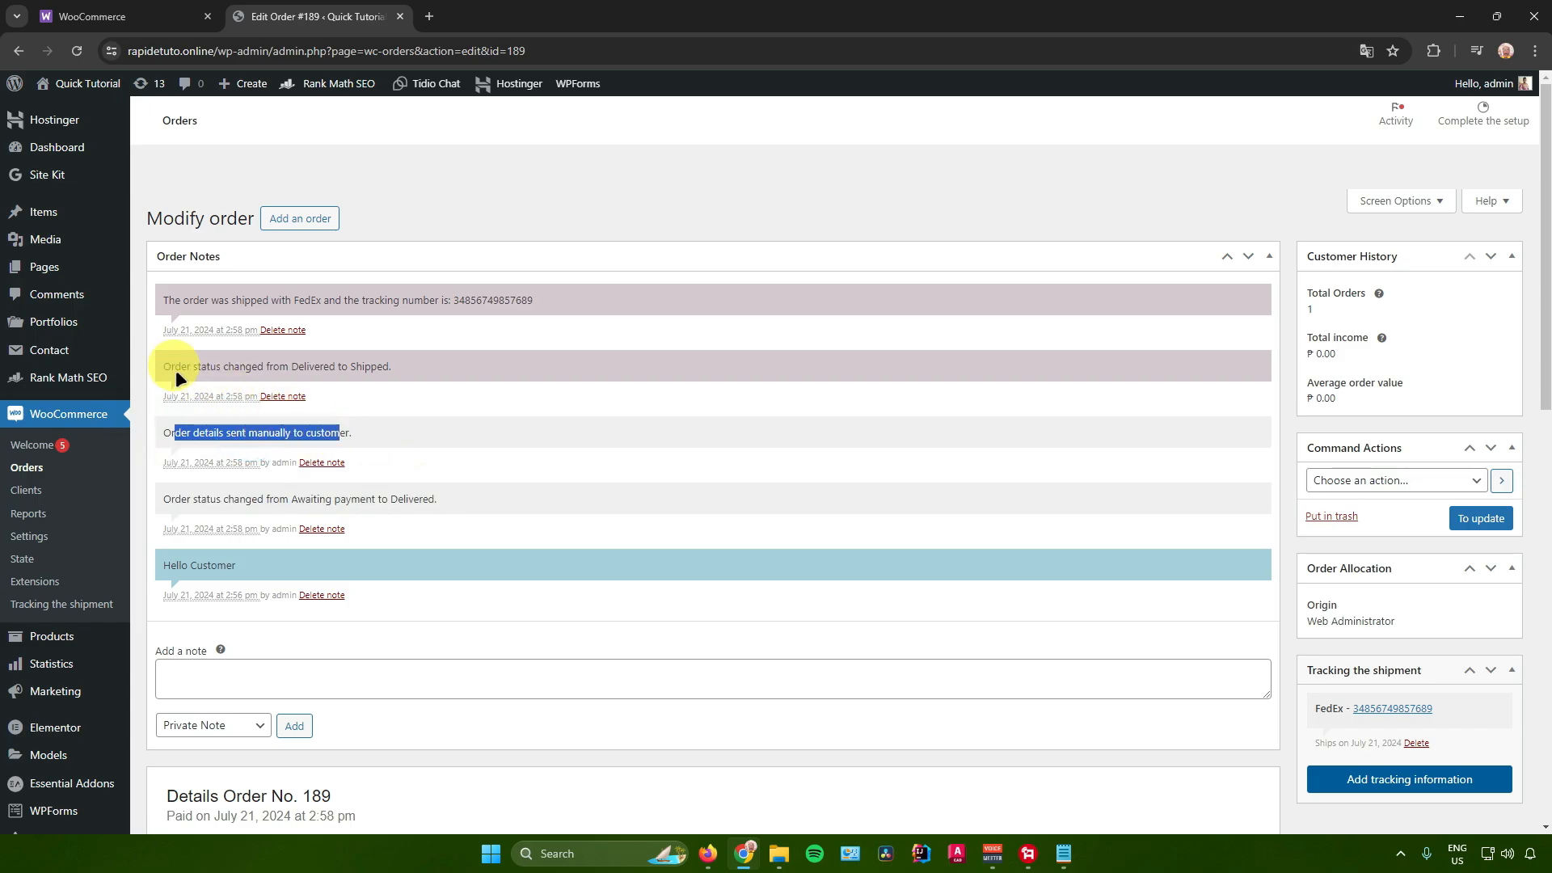
pyautogui.moveTo(172, 366); pyautogui.dragTo(396, 360)
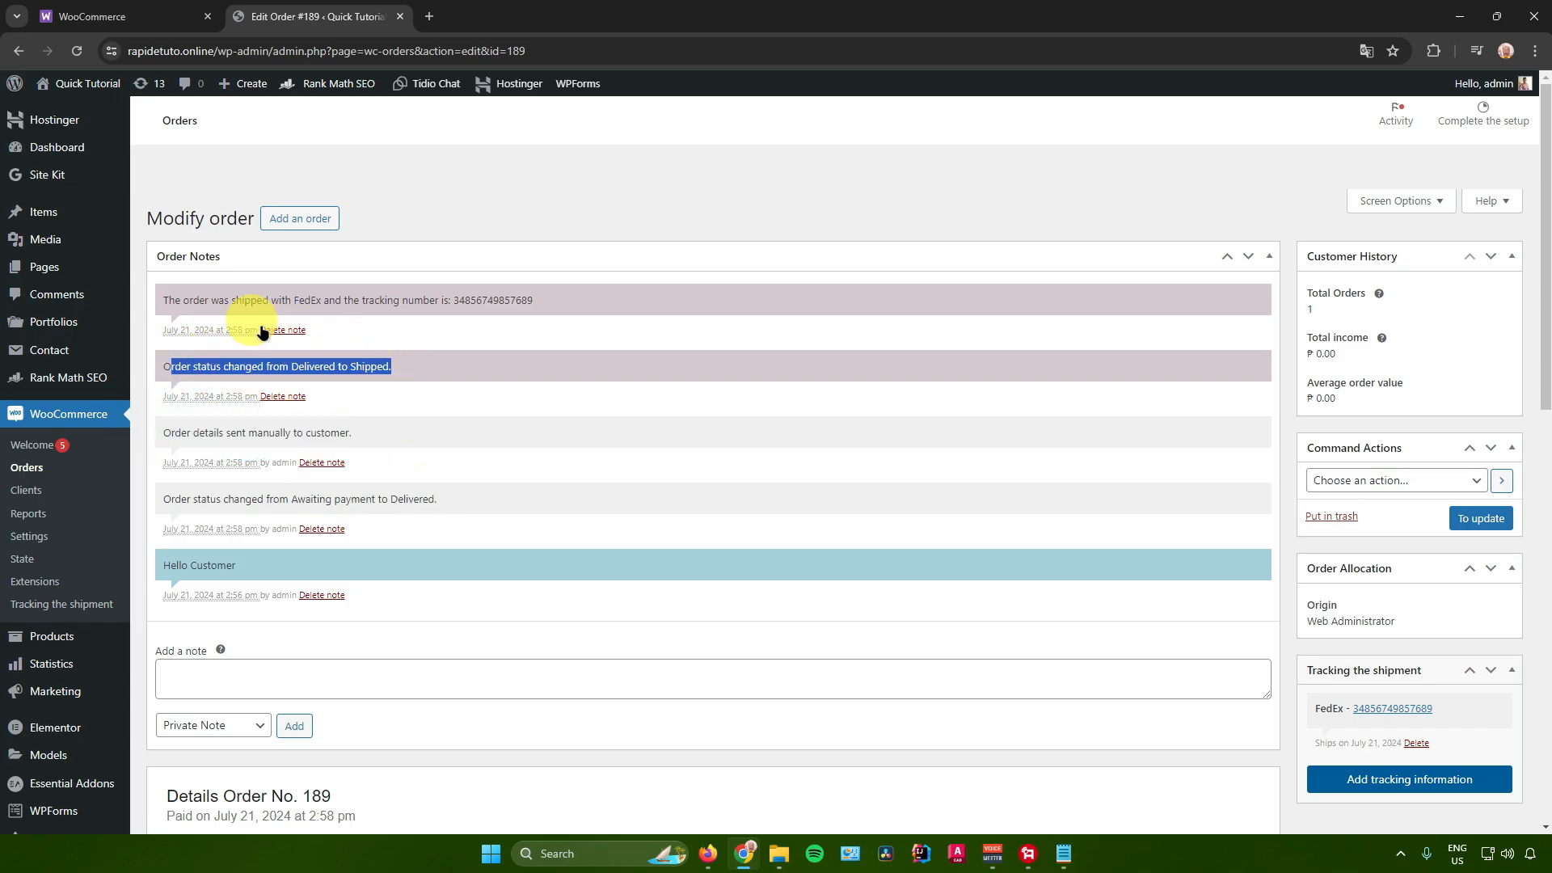
pyautogui.moveTo(190, 300); pyautogui.dragTo(546, 299)
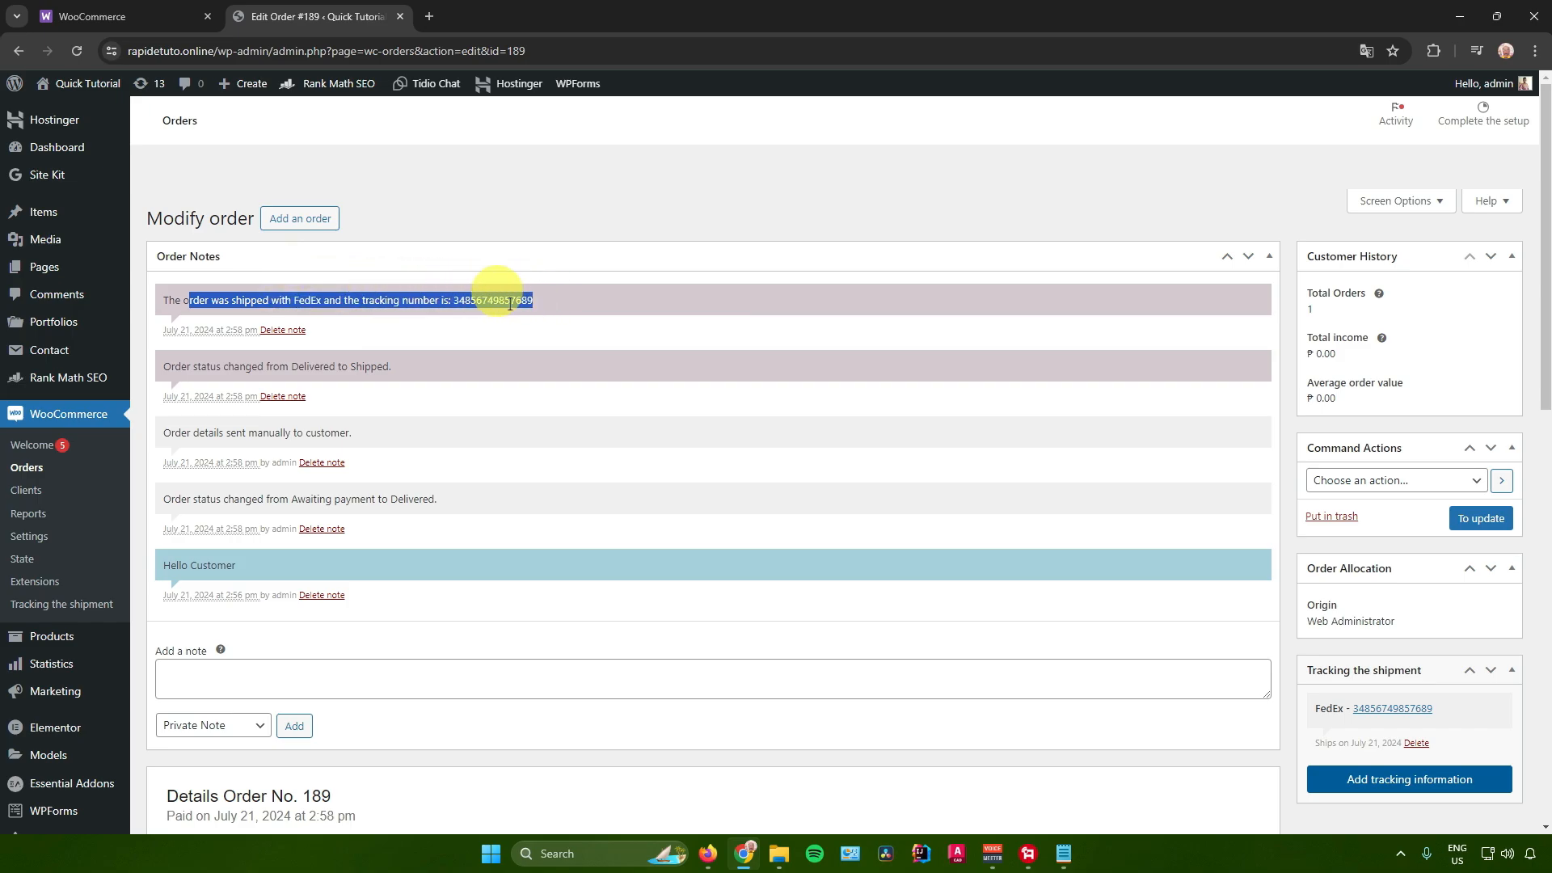
pyautogui.scroll(-4, 531, 371)
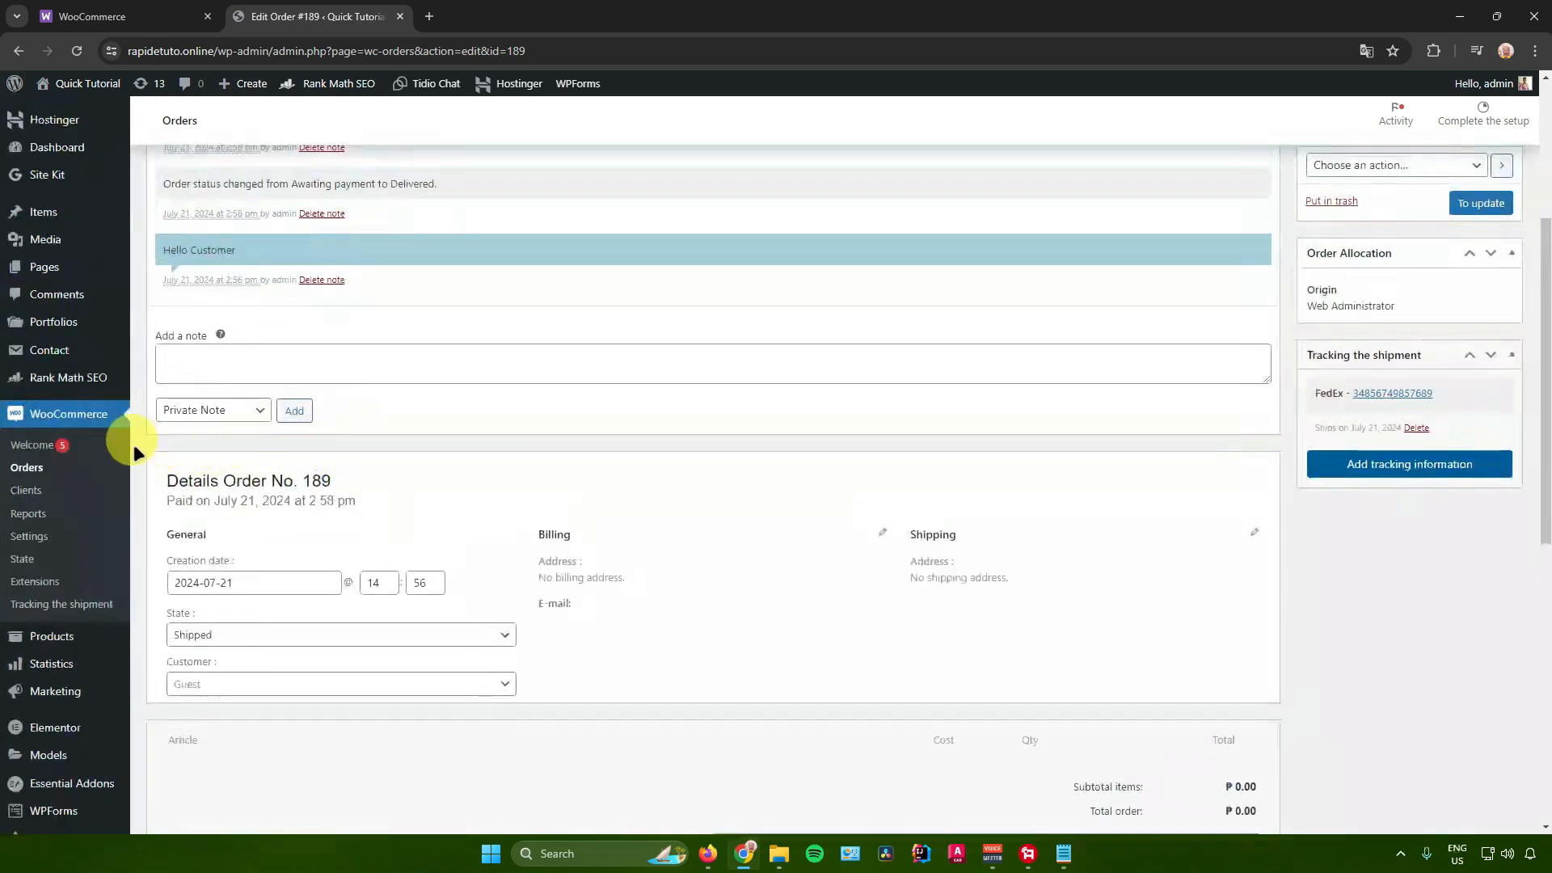
# - Open the FedEx tracking page of the newest order from the orders list, and return to the list
pyautogui.click(38, 468)
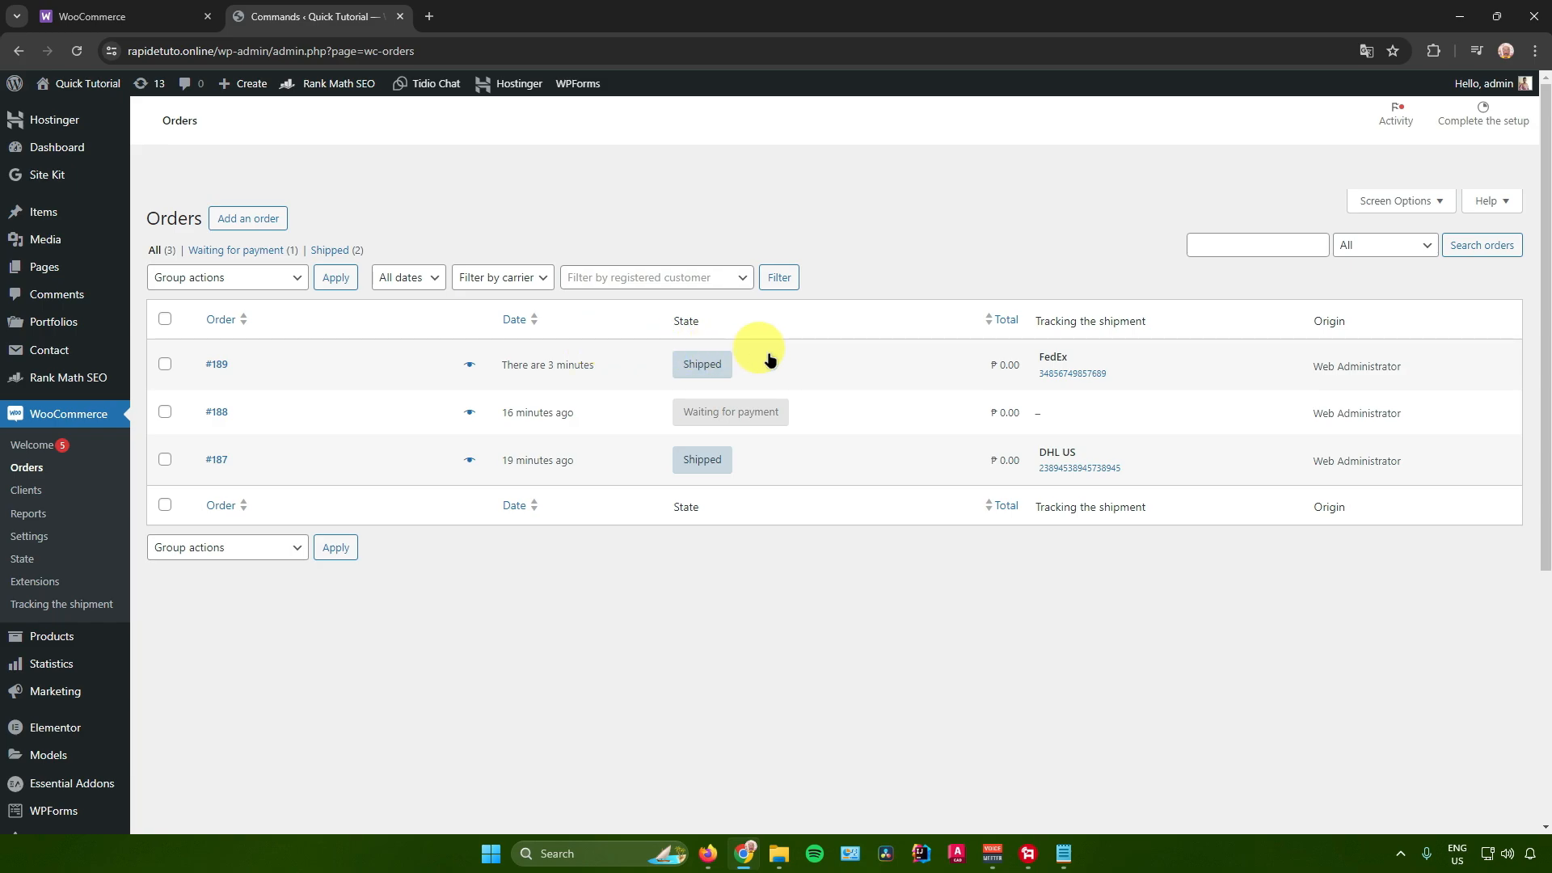
pyautogui.click(1055, 373)
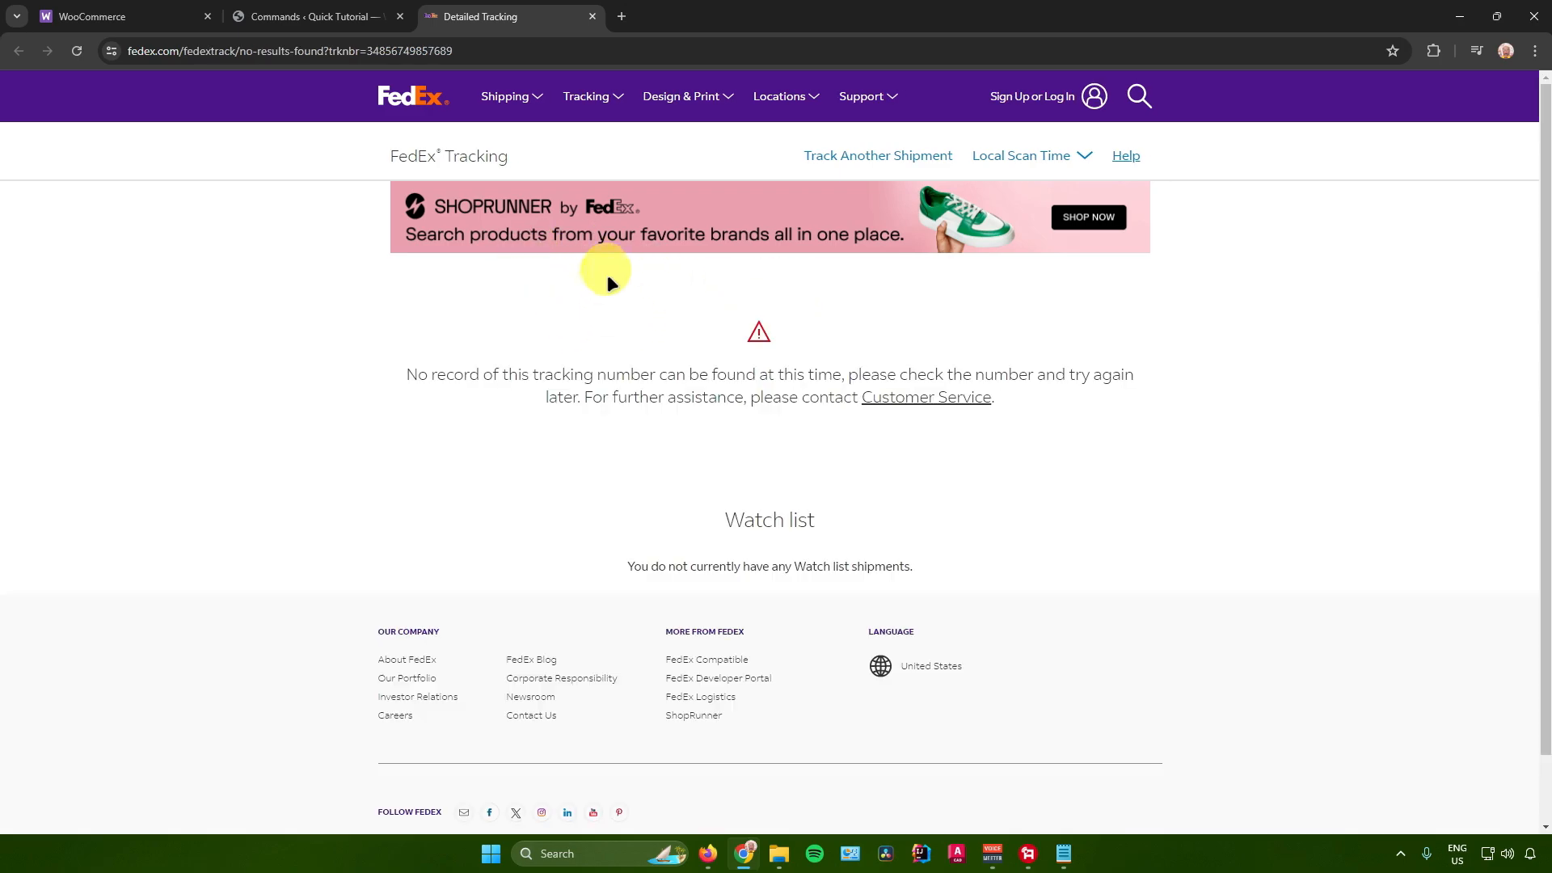
pyautogui.click(332, 16)
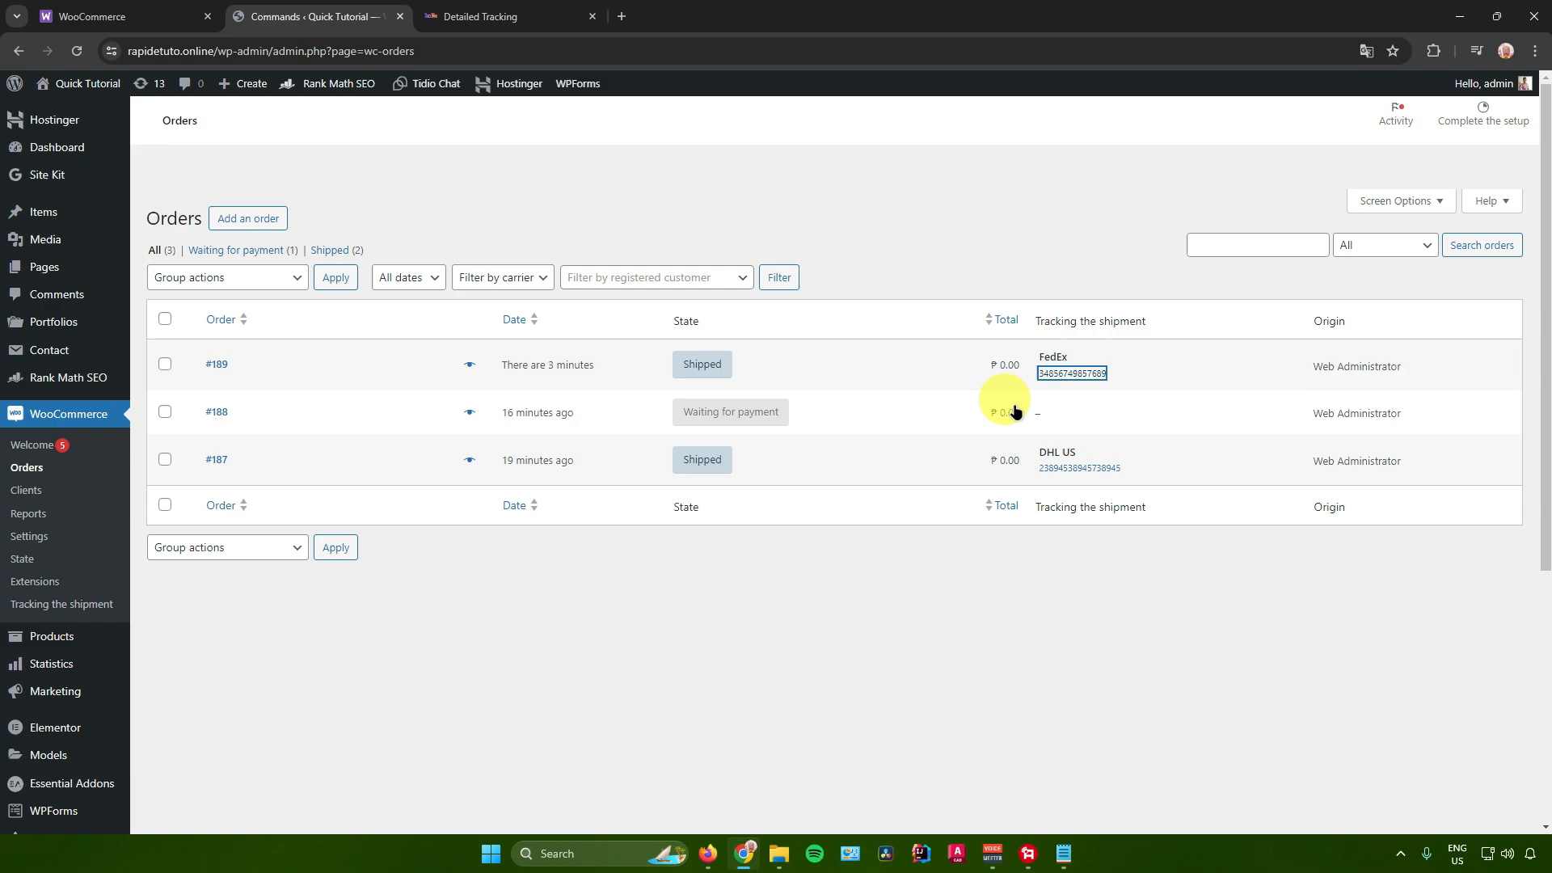